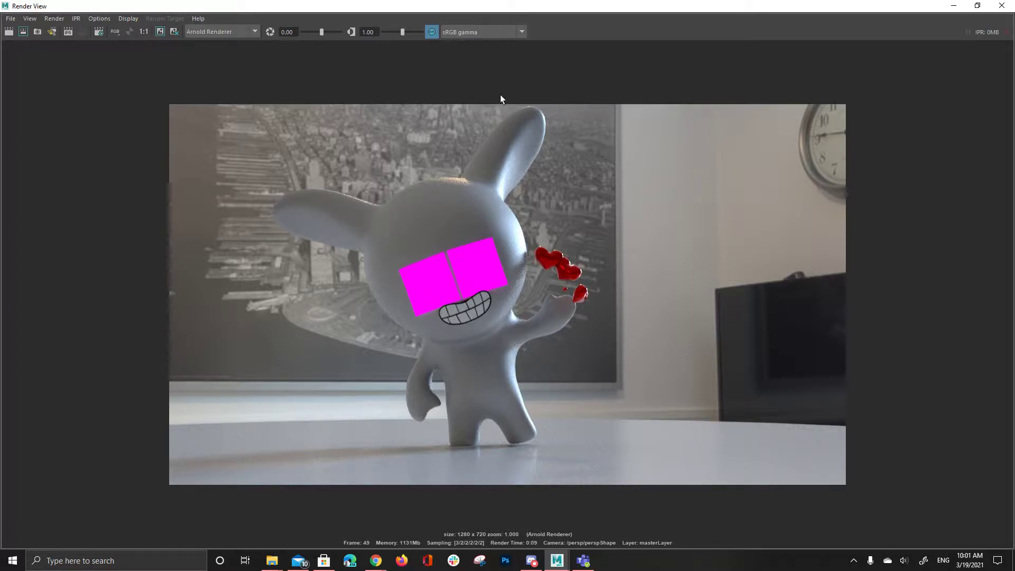
- Move the render window aside, display the perspective viewport with the Arnold renderer, and play the animation up to frame 48
drag(504, 7, 1014, 6)
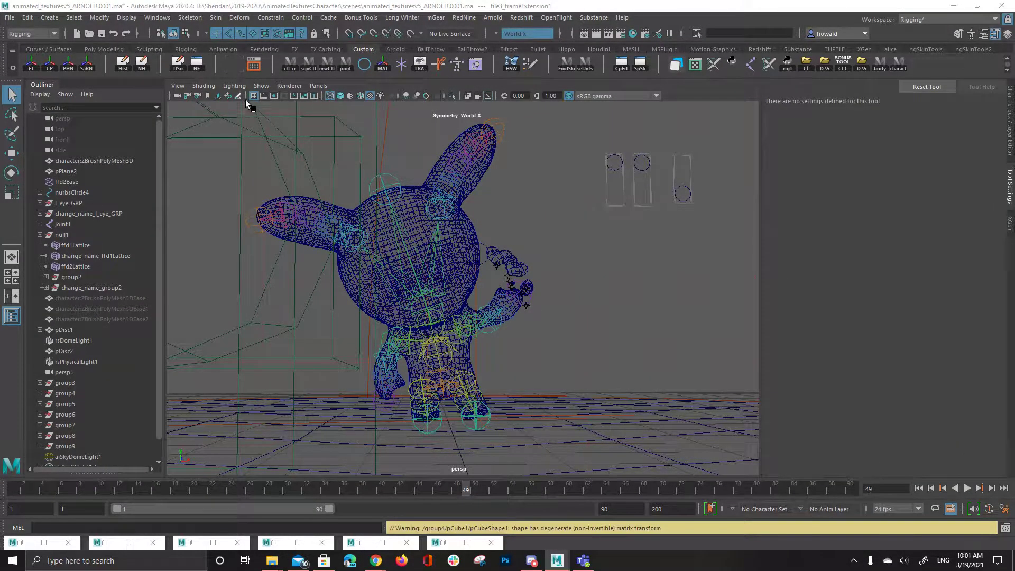
click(261, 85)
mouse_move(288, 86)
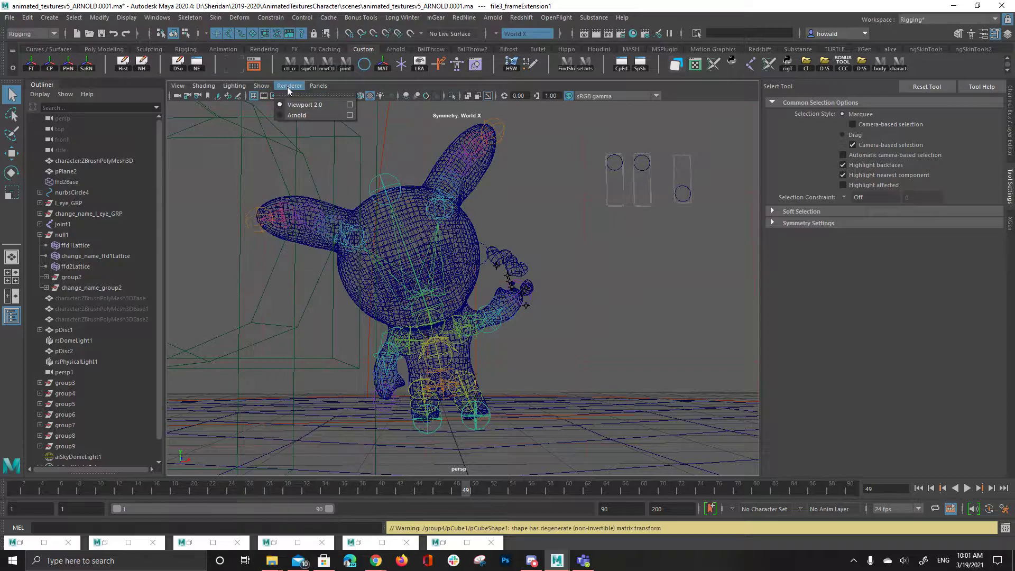
click(349, 114)
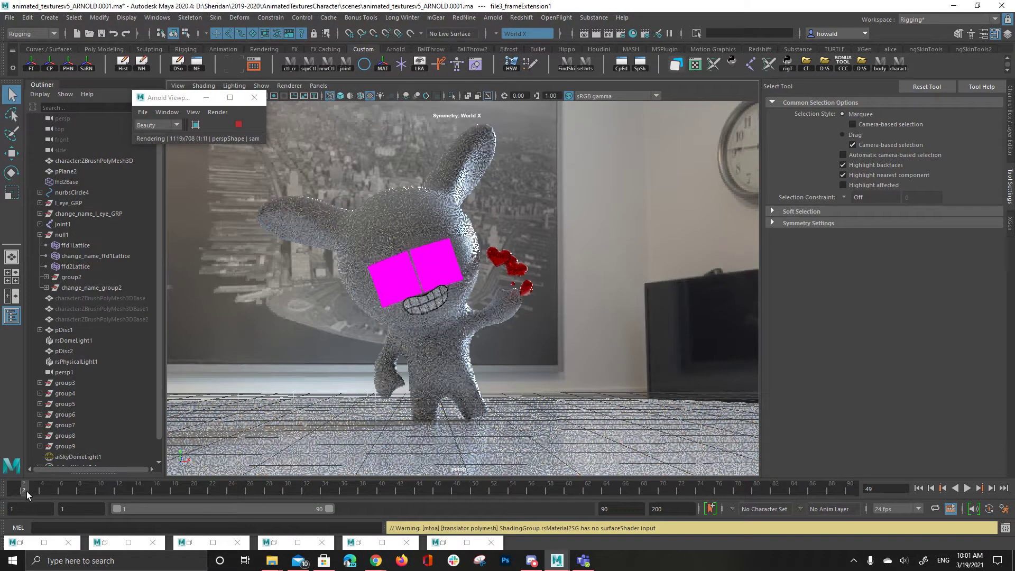
key(alt+v)
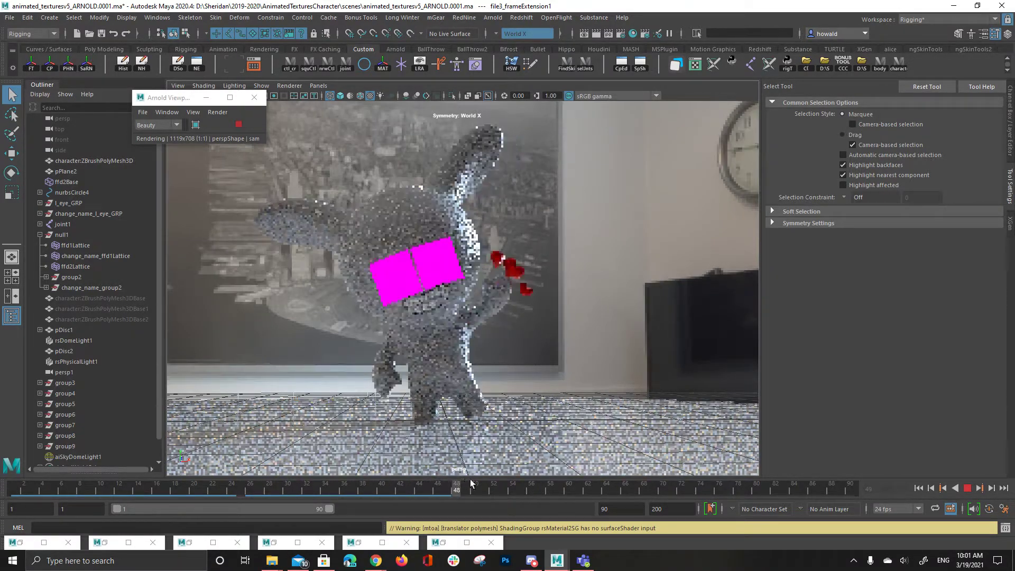
key(alt+v)
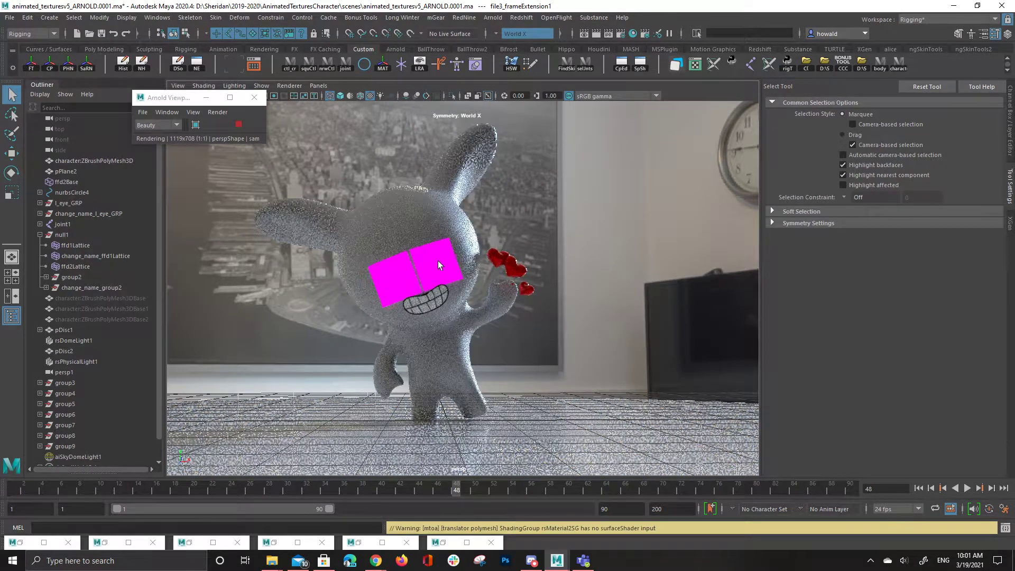
- Select the character's left eye plane, pPlane1, and open the Hypershade, moving it up so the node graph is fully in view
click(390, 308)
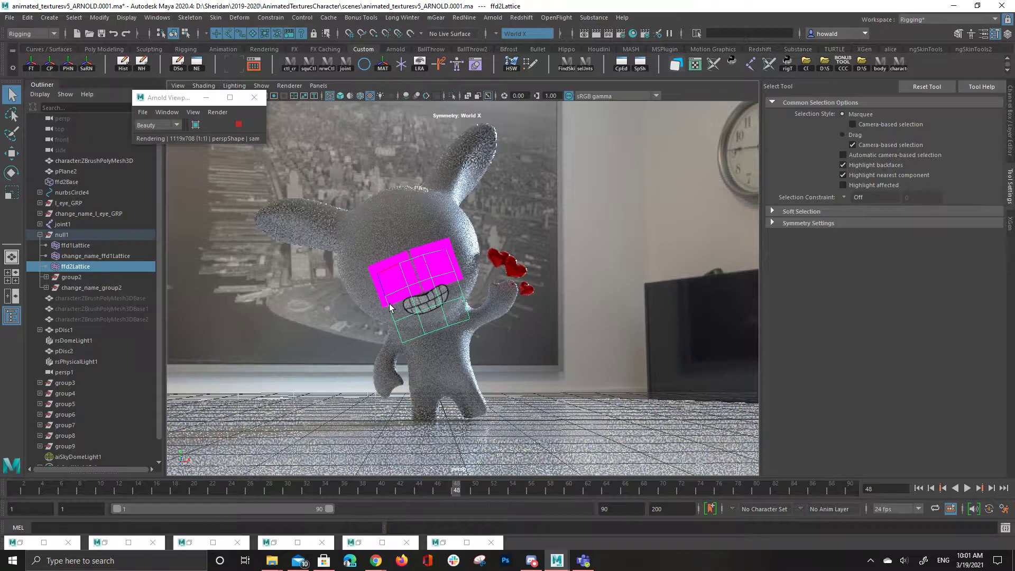
click(447, 250)
click(464, 274)
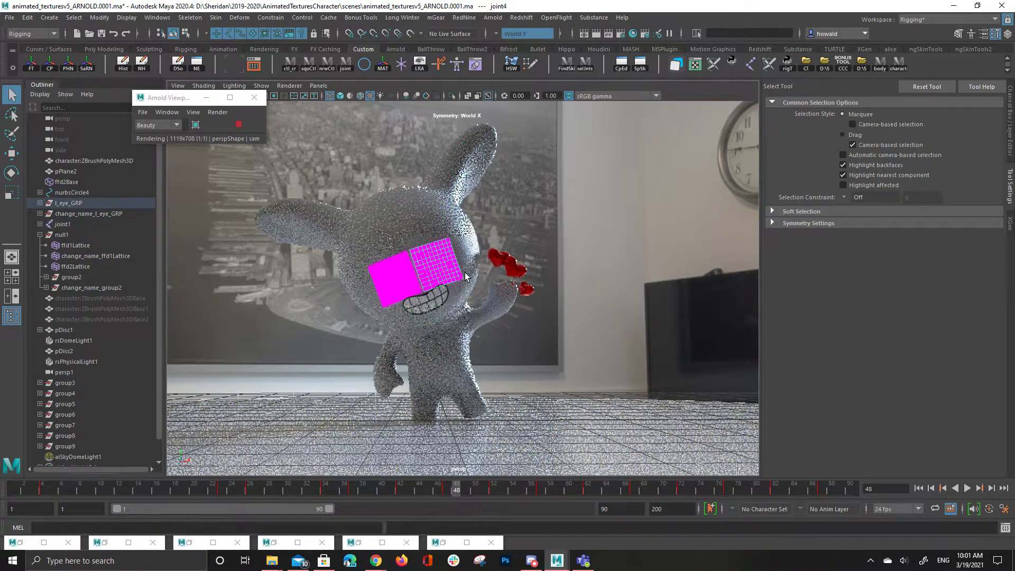
click(195, 249)
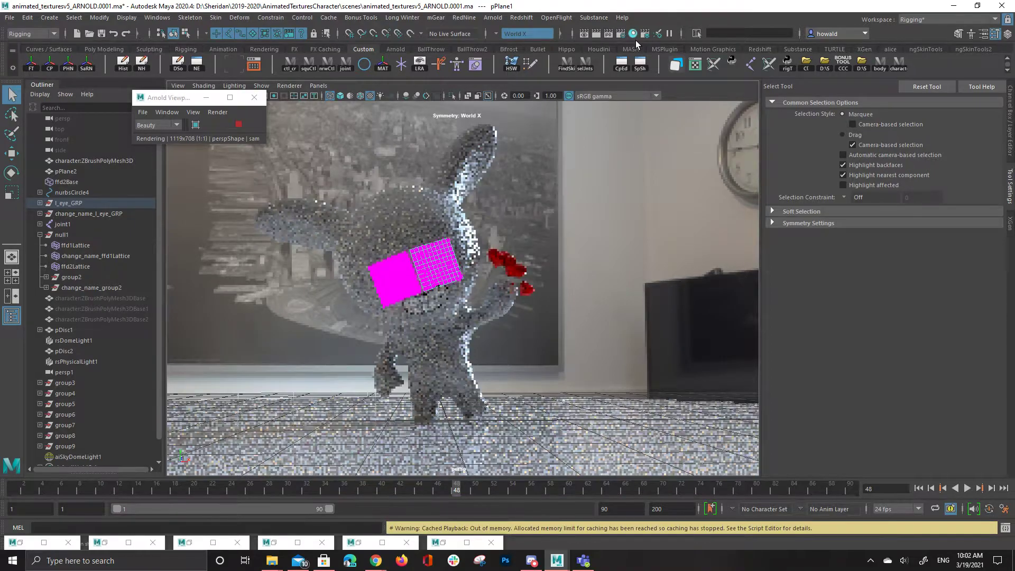
click(634, 36)
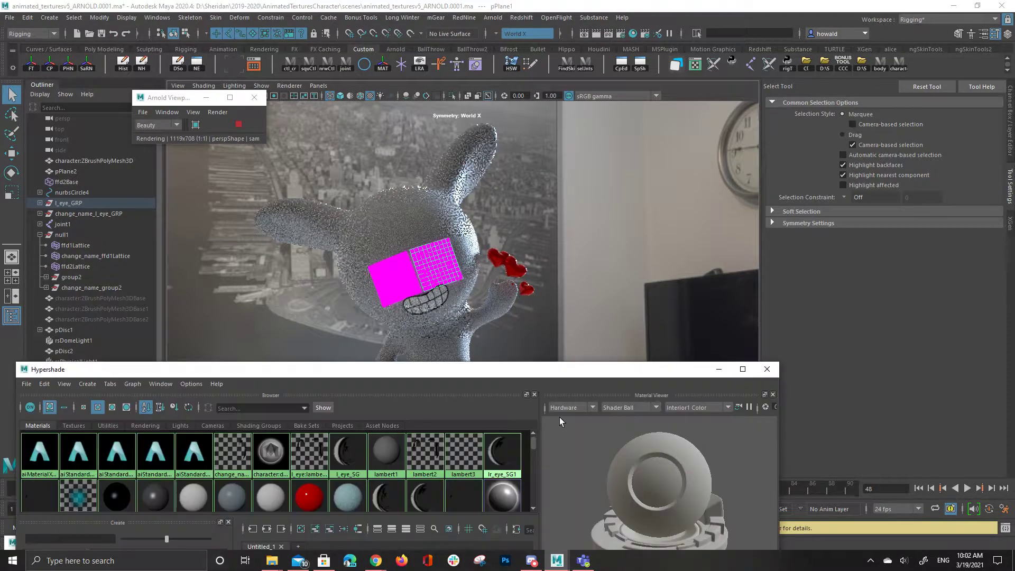
drag(525, 372, 651, 12)
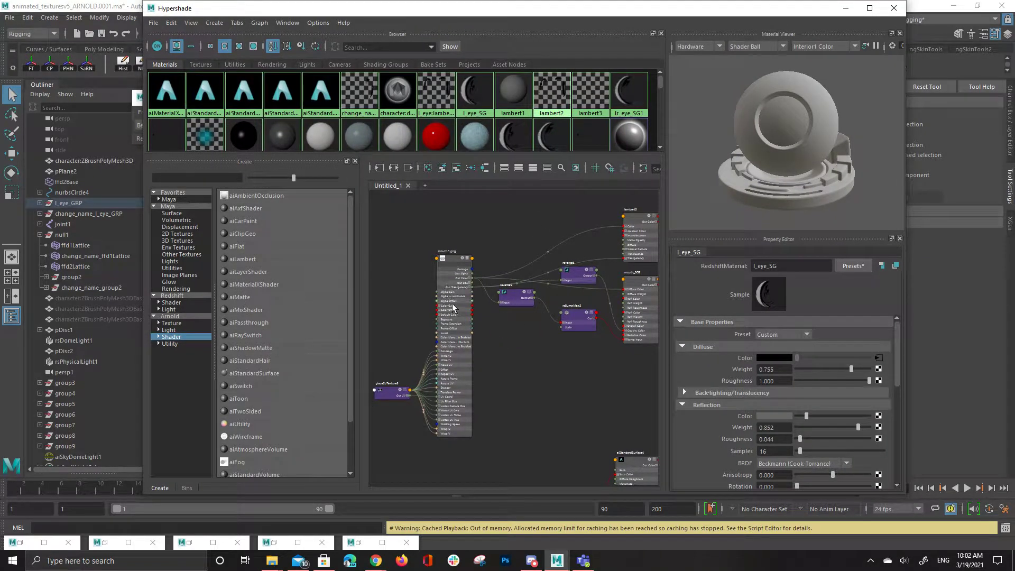
- Replace the node graph with the eye plane's material network, widen the Hypershade, and select the eye.1.png file node
click(442, 171)
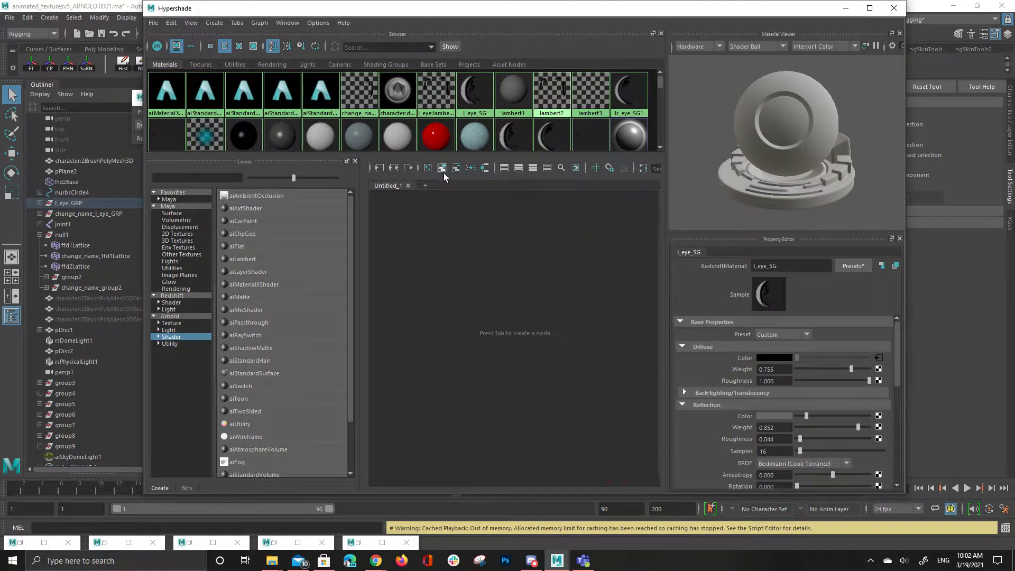
click(395, 169)
click(496, 313)
click(394, 172)
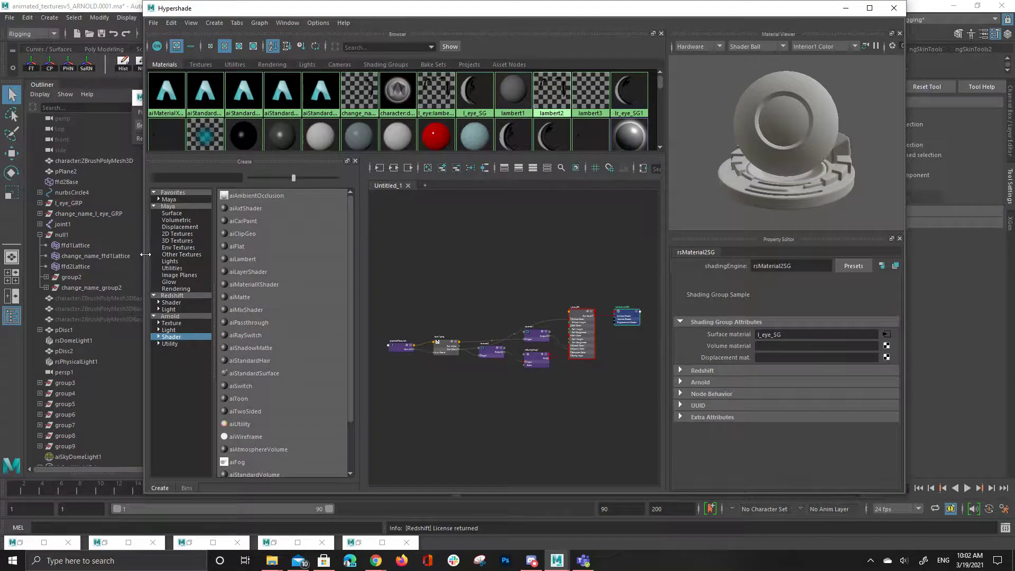
drag(145, 255, 23, 255)
key(a)
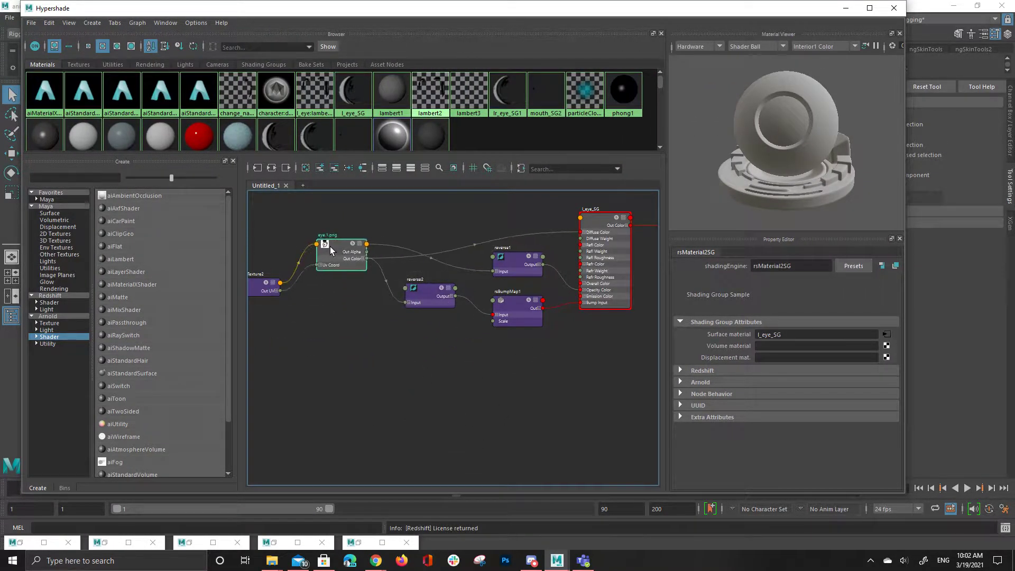
drag(330, 247, 319, 263)
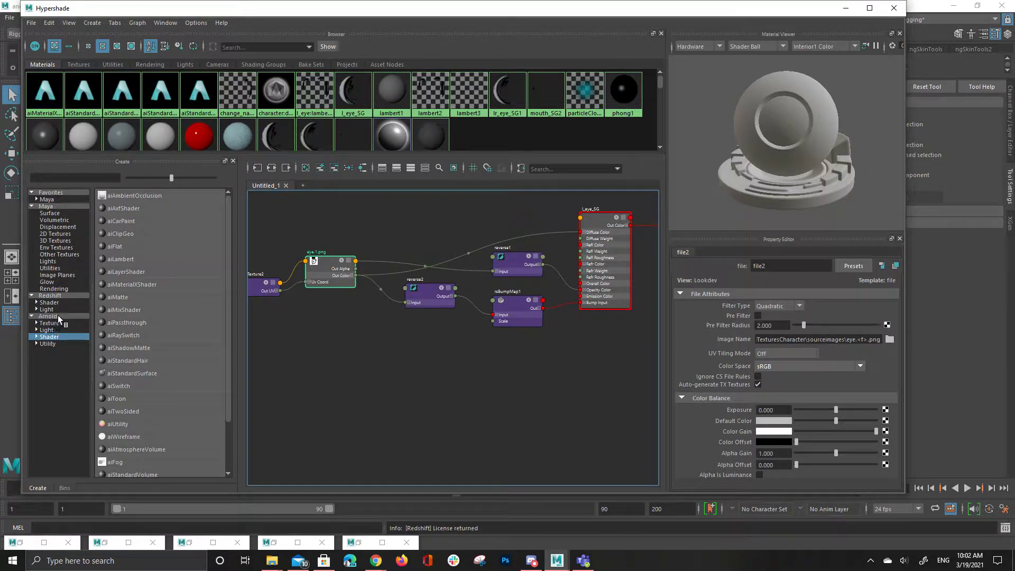
- Create an aiStandardSurface material and place it and its shading group below the l_eye_SG material in the graph
click(65, 338)
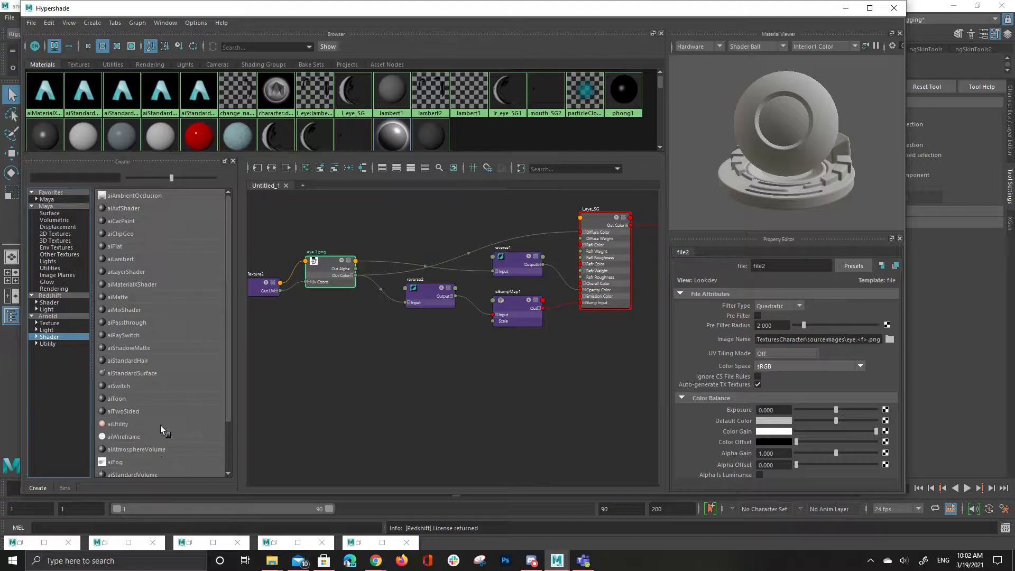
click(159, 376)
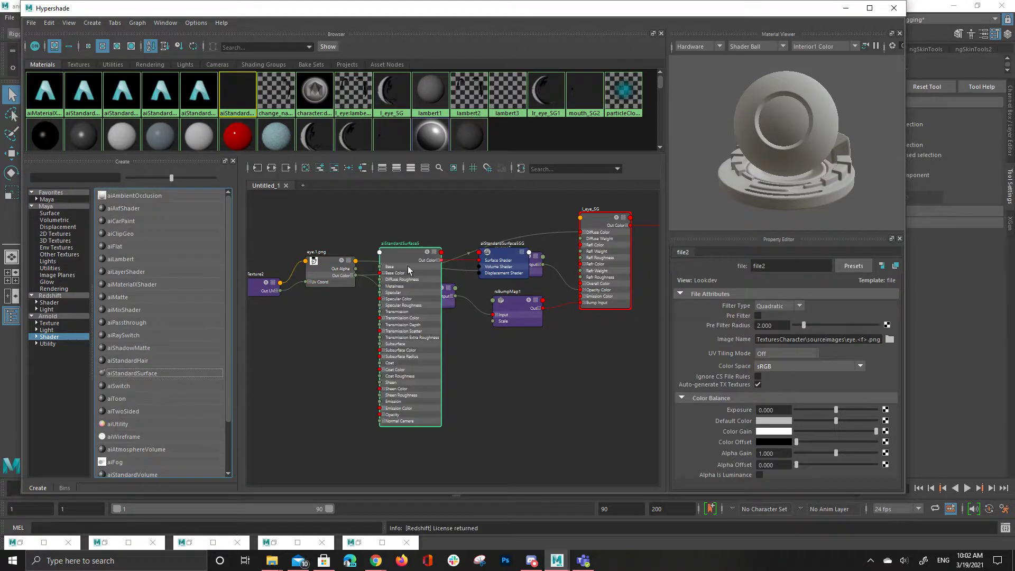
drag(408, 266, 587, 336)
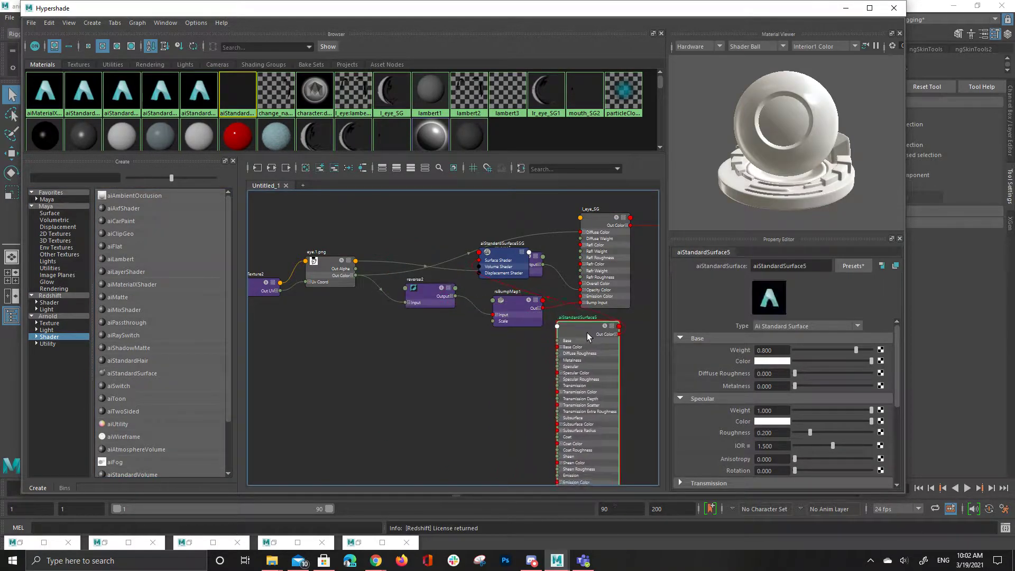
drag(509, 263, 667, 335)
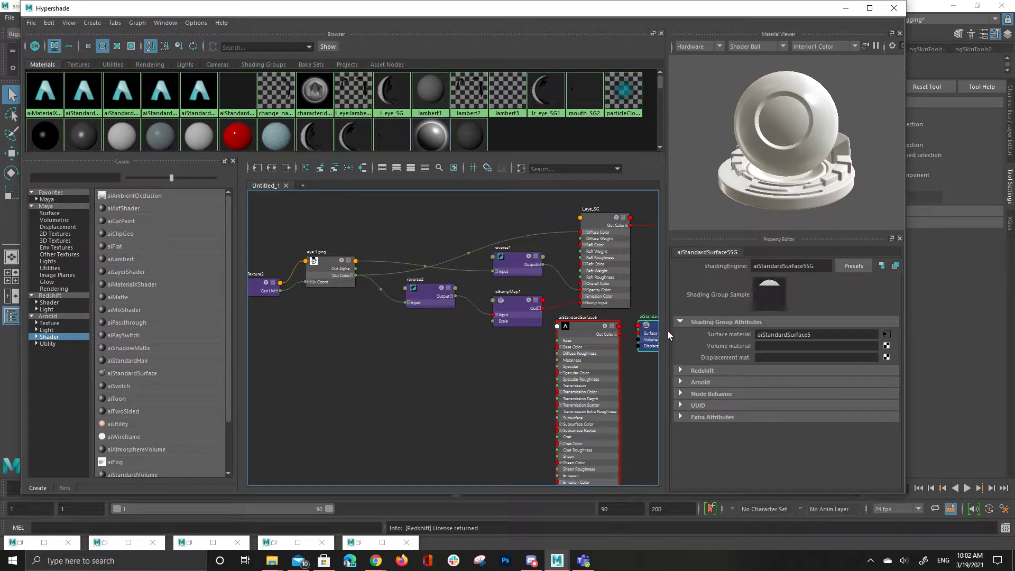
- Create an Arnold aiImage texture node and place it in the free area beside the new aiStandardSurface node
scroll(481, 326, down, 3)
alt+middle_drag(482, 326, 429, 263)
alt+right_drag(428, 263, 550, 293)
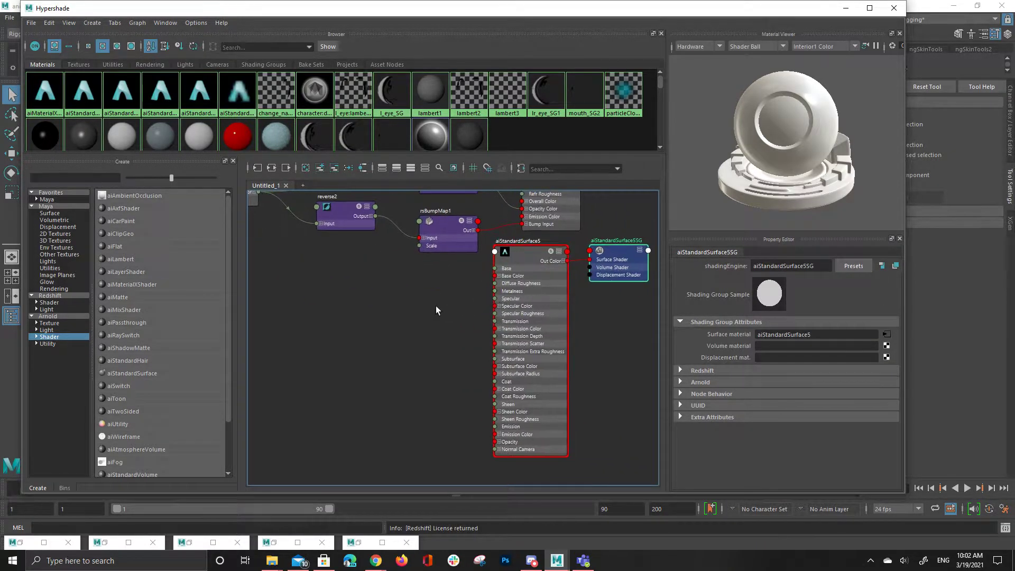
alt+middle_drag(474, 295, 493, 324)
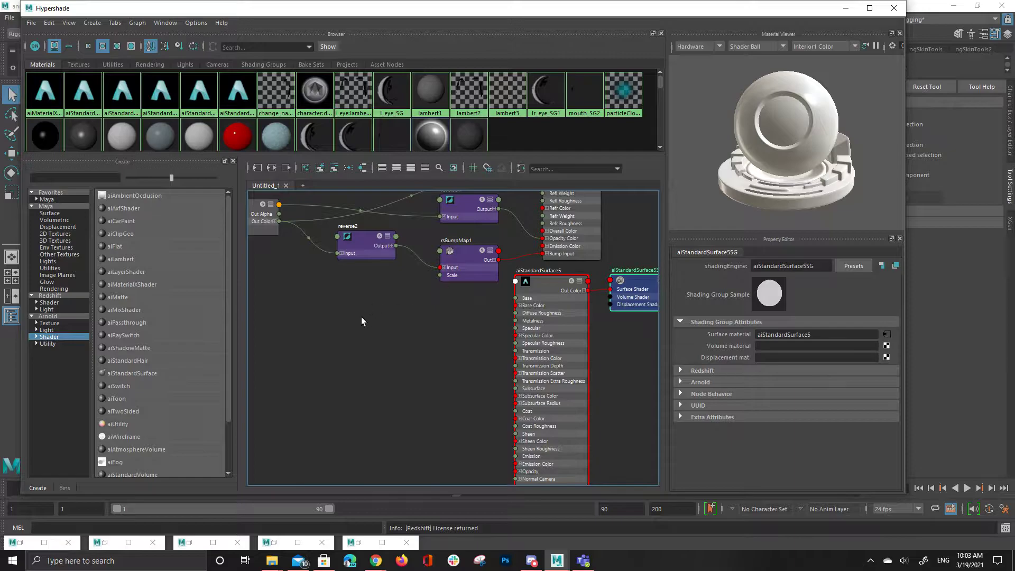
alt+middle_drag(361, 317, 389, 323)
alt+right_drag(388, 323, 367, 324)
alt+middle_drag(367, 325, 367, 312)
mouse_move(285, 219)
mouse_down()
mouse_move(275, 217)
mouse_move(287, 207)
mouse_up()
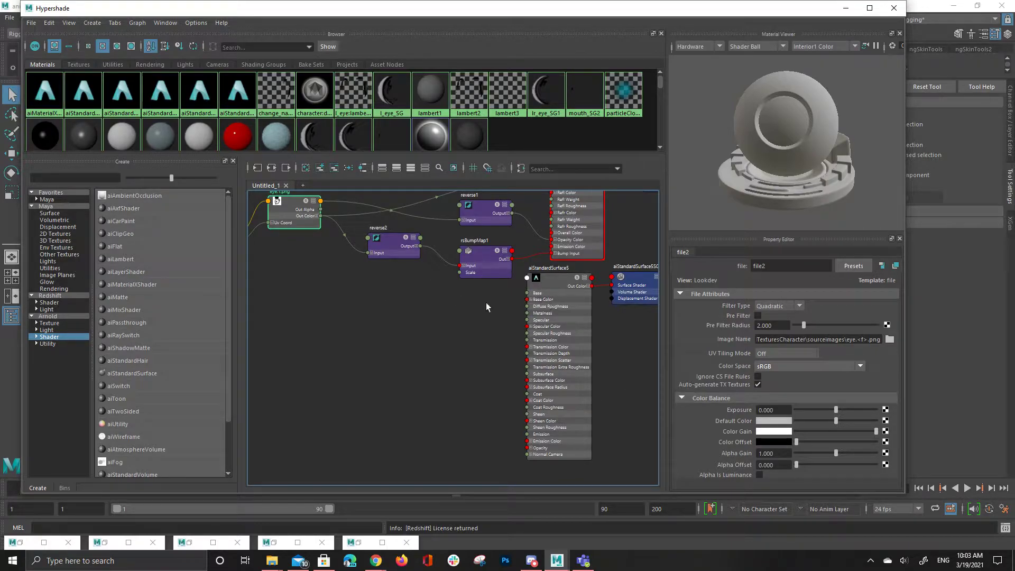
click(59, 324)
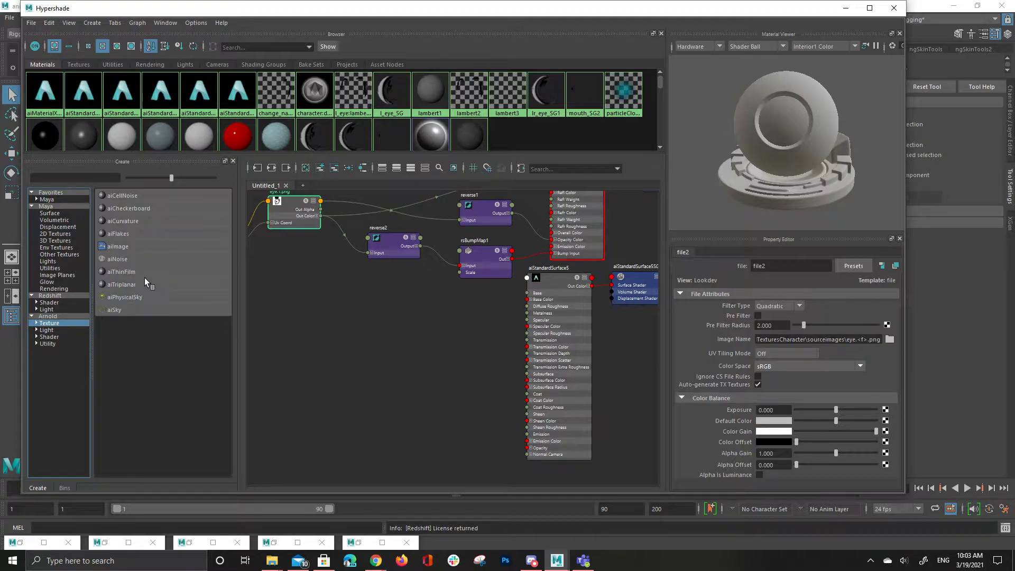
click(129, 250)
drag(382, 370, 383, 330)
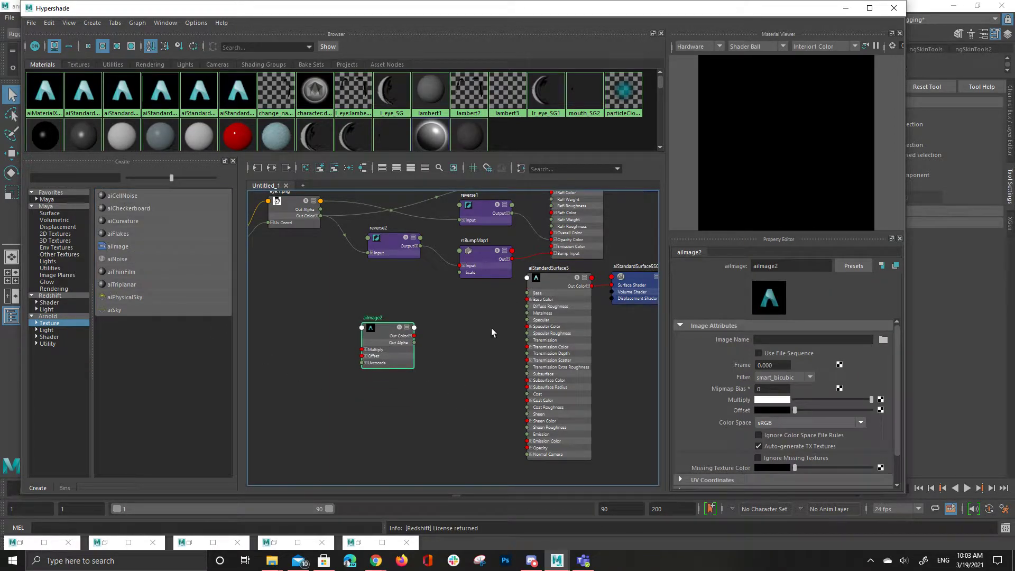
- Preview the numbered eye images in the sourceimages folder and load eye.1.png into the aiImage node
click(884, 341)
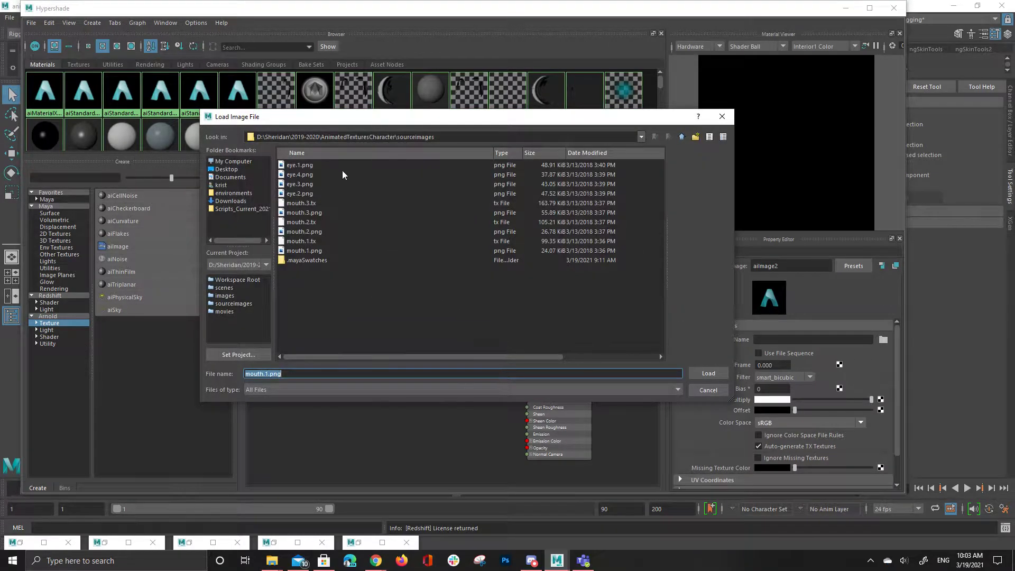
click(326, 165)
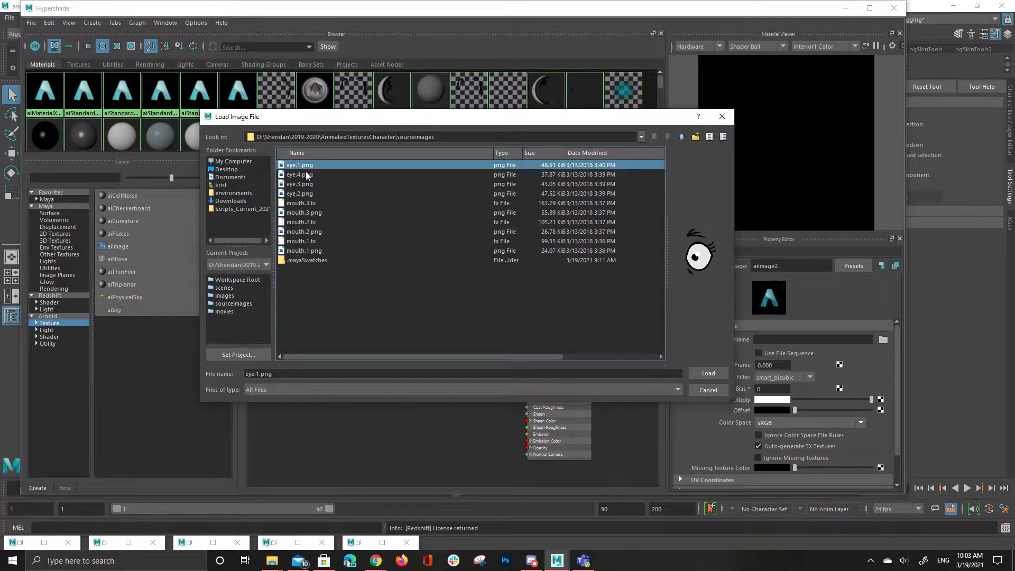
click(313, 177)
click(312, 185)
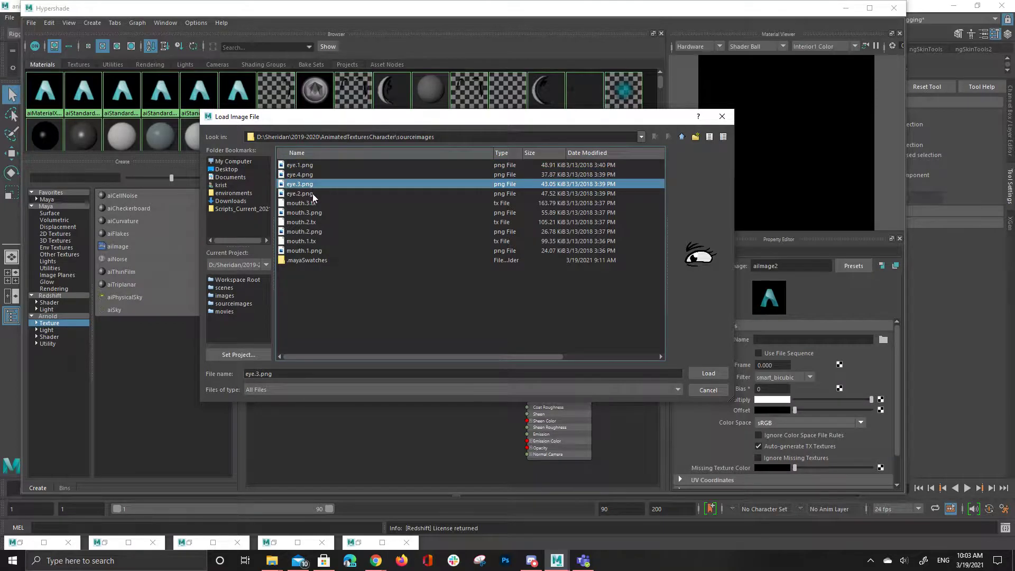
click(313, 193)
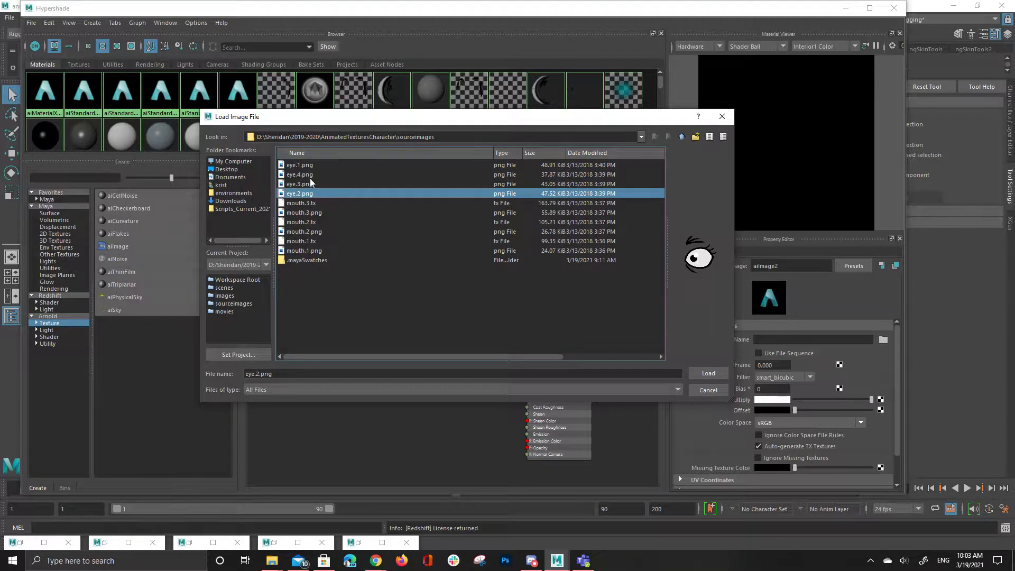
click(310, 176)
click(309, 181)
click(310, 175)
click(308, 166)
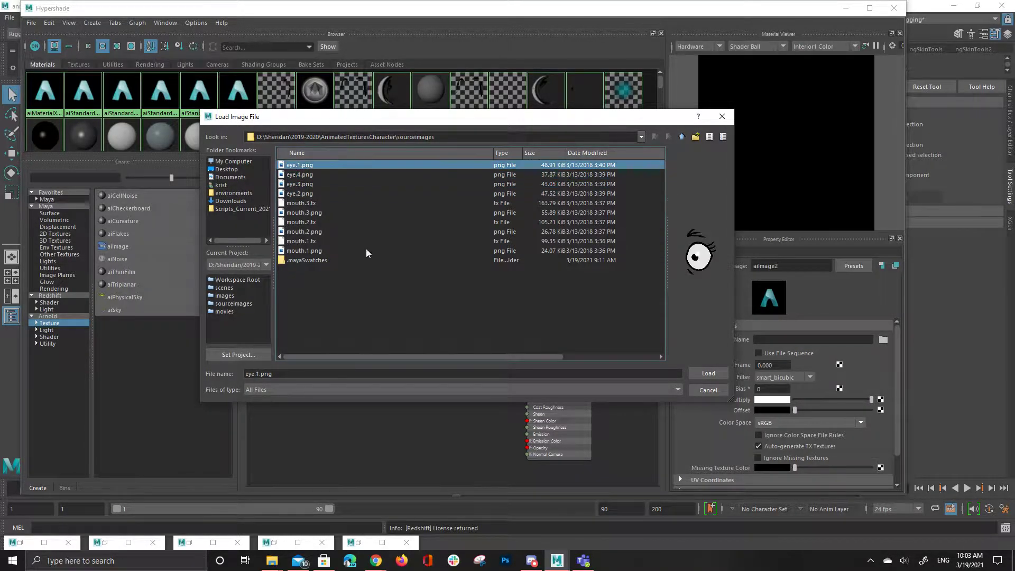
click(707, 374)
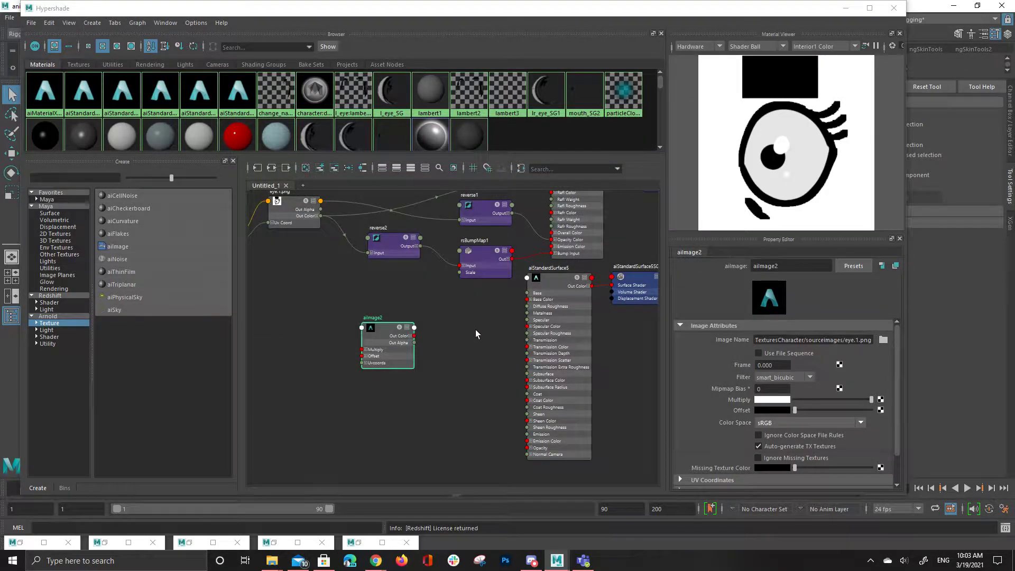
- Hide the Hypershade's Create and Bins areas, narrow its window, and arrange the views so character and node graph show side by side
alt+middle_drag(475, 329, 425, 331)
scroll(448, 347, up, 3)
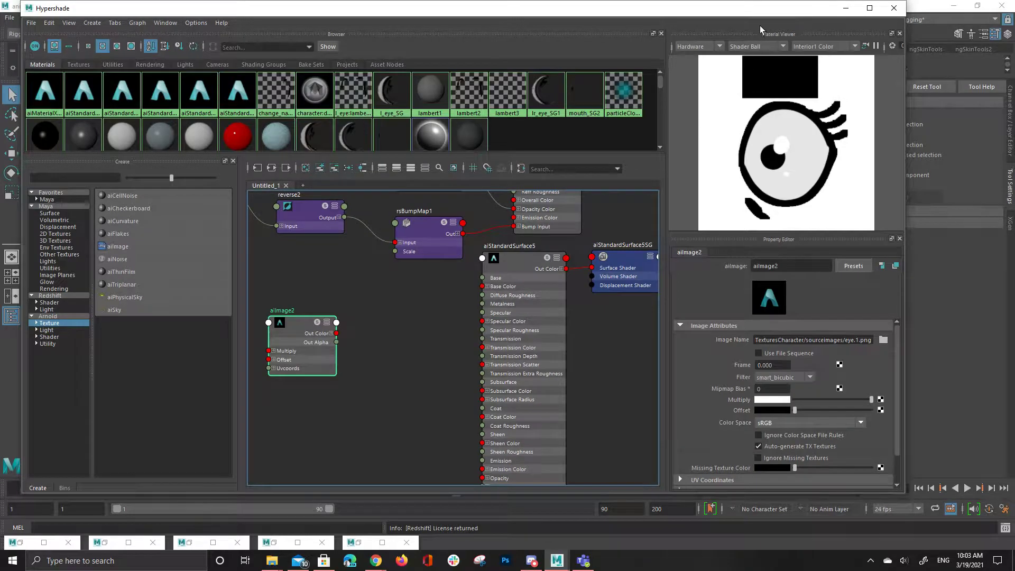
drag(760, 8, 823, 31)
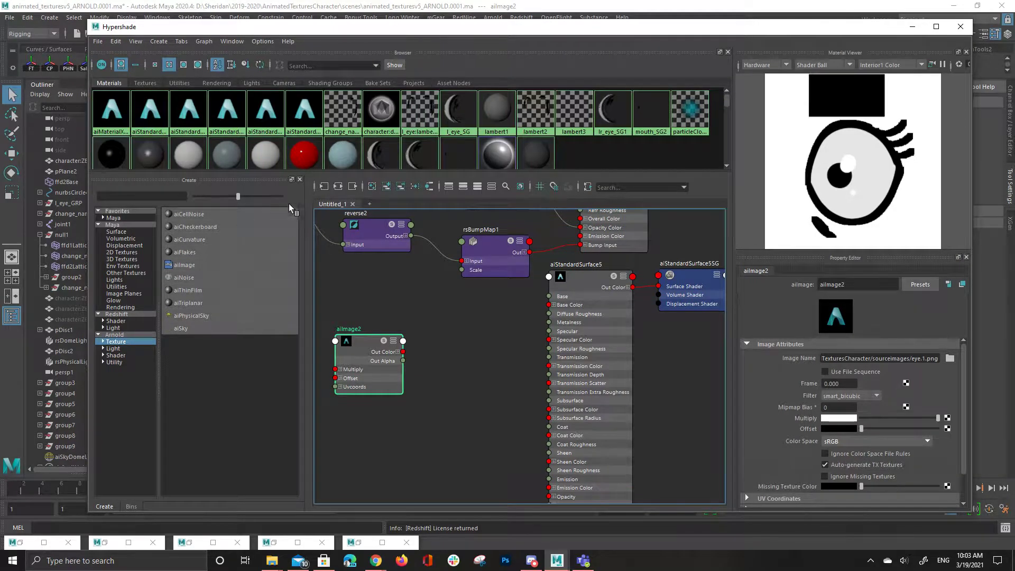
click(300, 180)
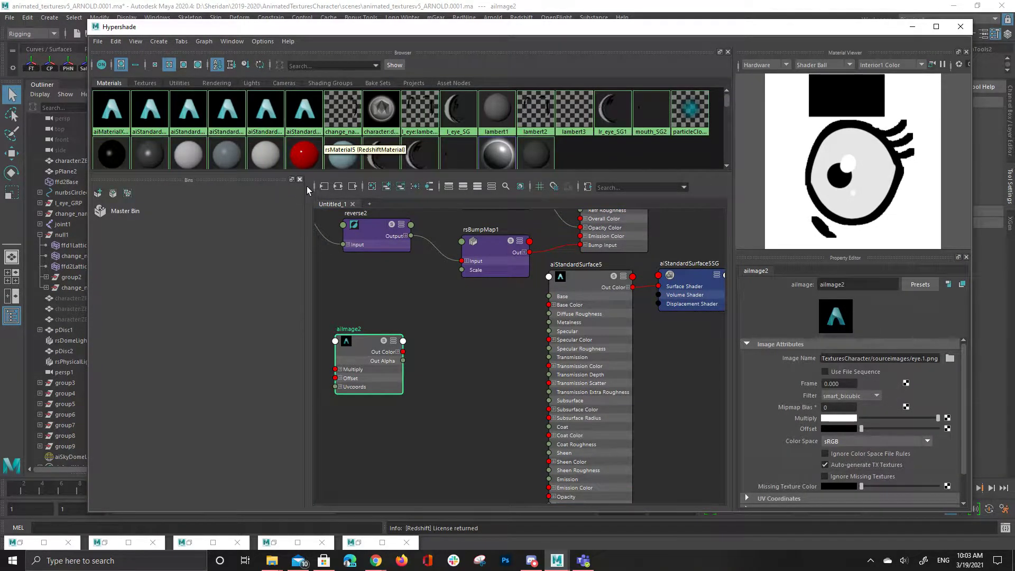
click(300, 180)
drag(90, 188, 445, 188)
alt+middle_drag(405, 351, 328, 352)
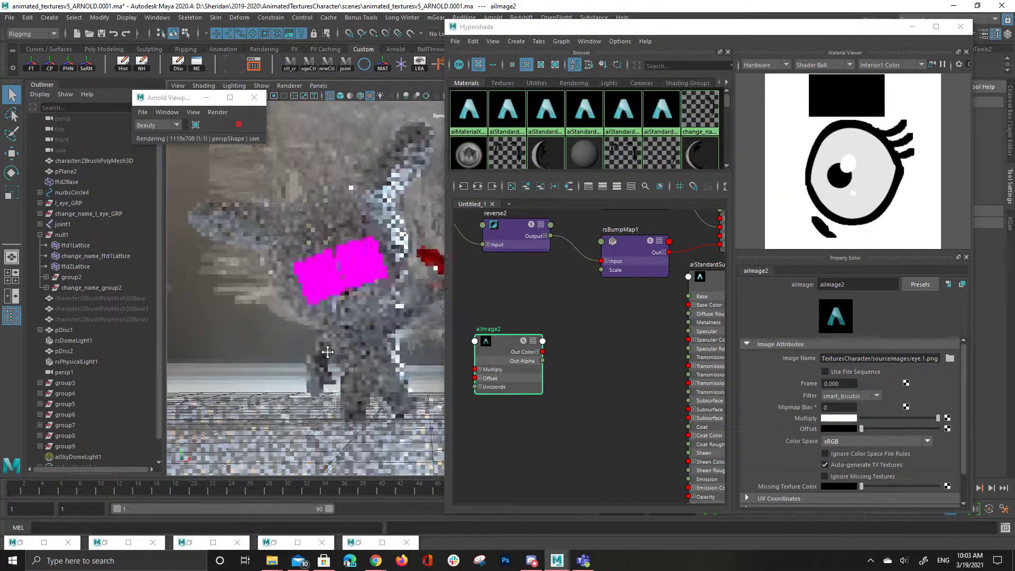
scroll(574, 363, down, 2)
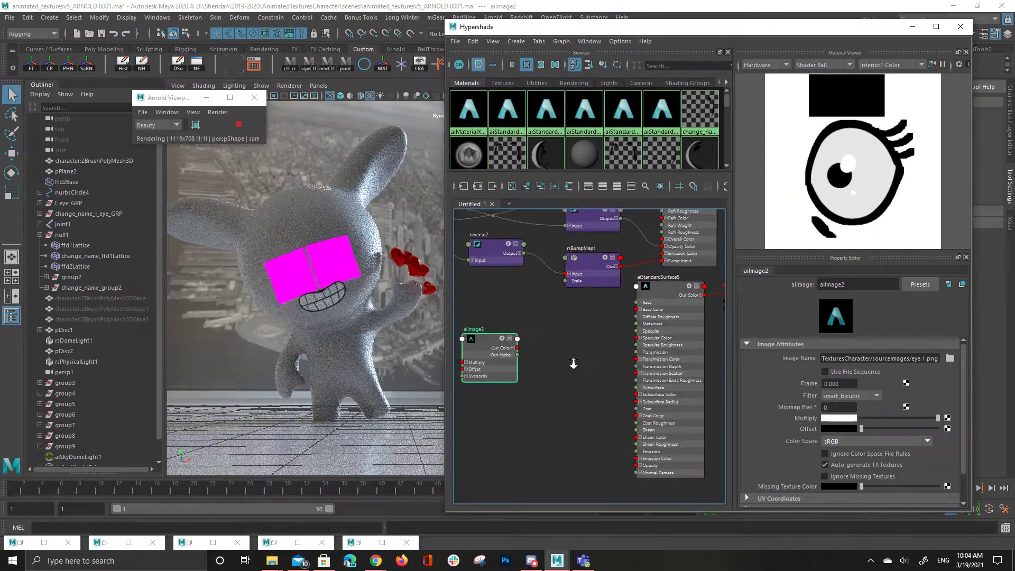
scroll(573, 364, up, 2)
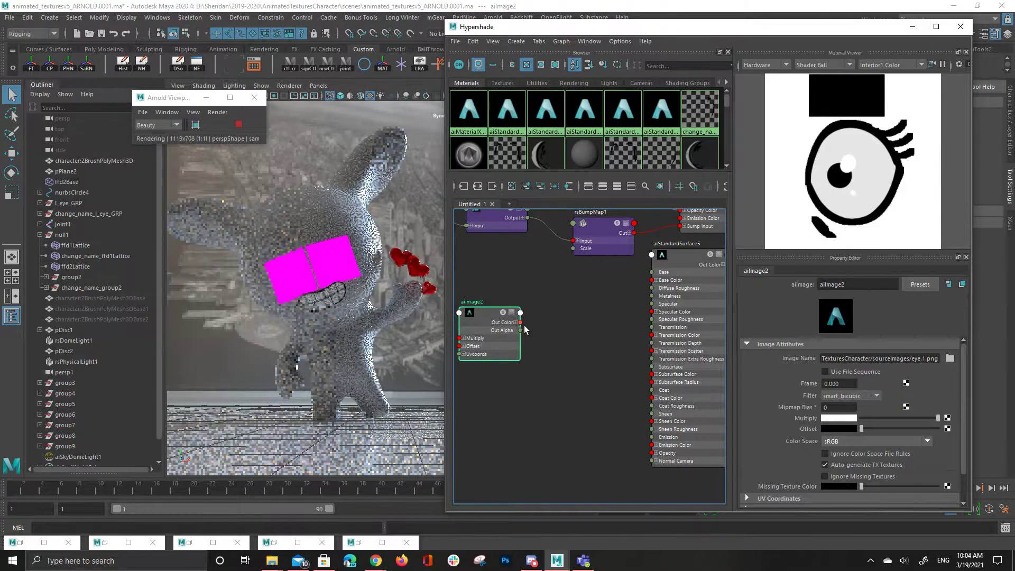
- Connect the aiImage node's Out Color to the Base Color of the new aiStandardSurface
drag(520, 322, 654, 280)
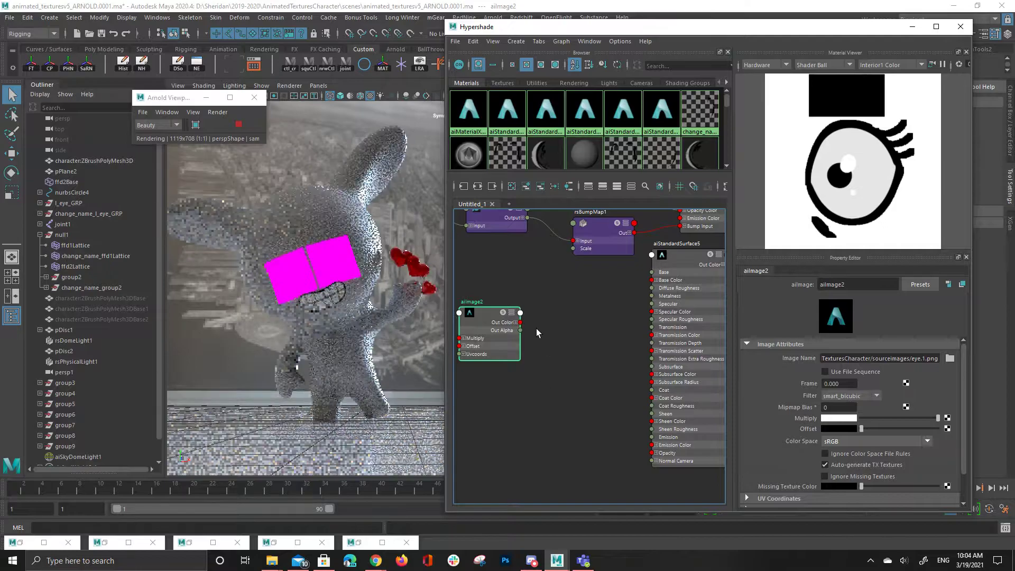
drag(521, 322, 658, 291)
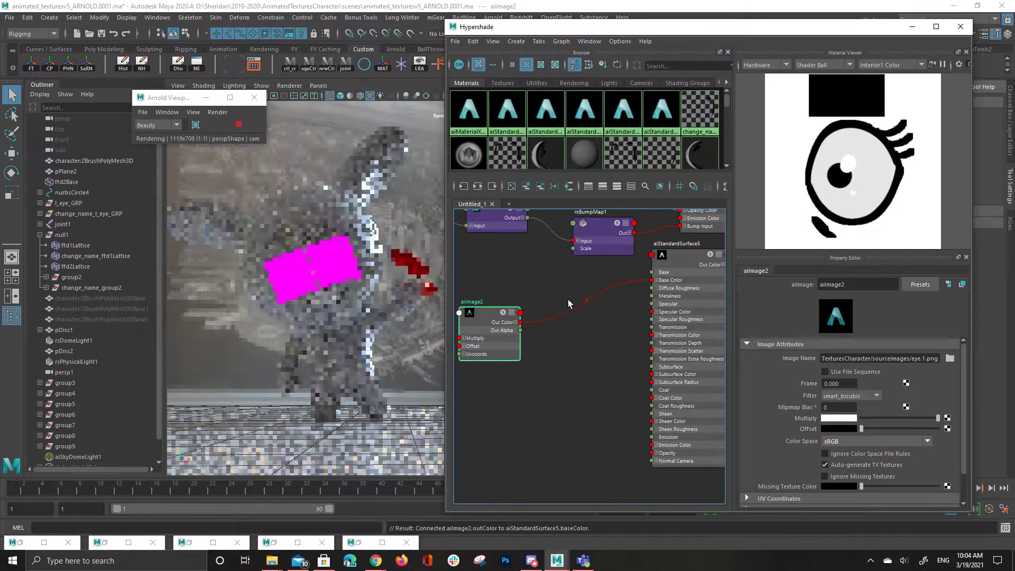
- Select the objects that use the l_eye_SG material and assign the new aiStandardSurface to them
scroll(584, 270, down, 1)
alt+middle_drag(569, 271, 488, 406)
scroll(488, 406, down, 1)
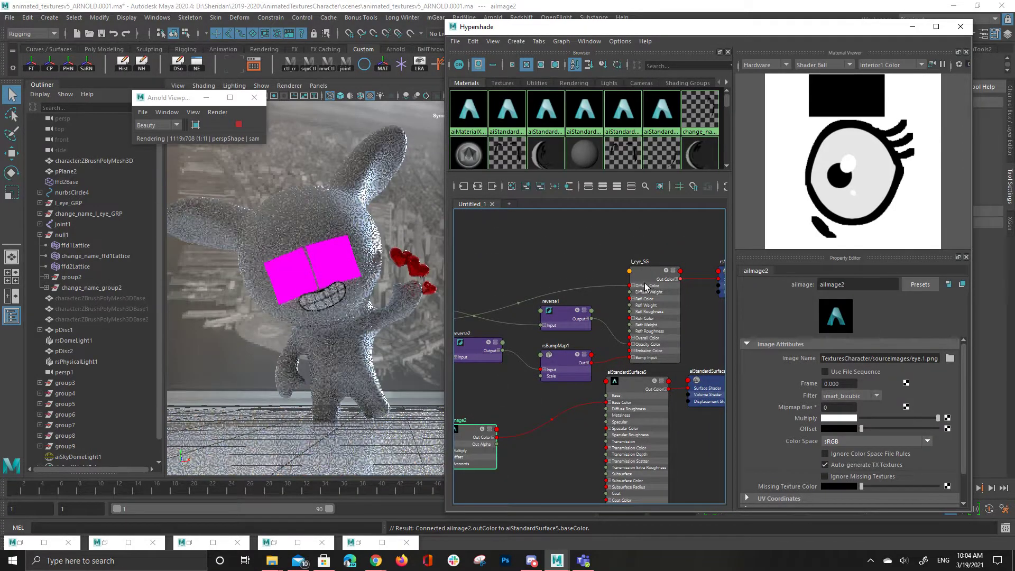
right_drag(640, 269, 689, 272)
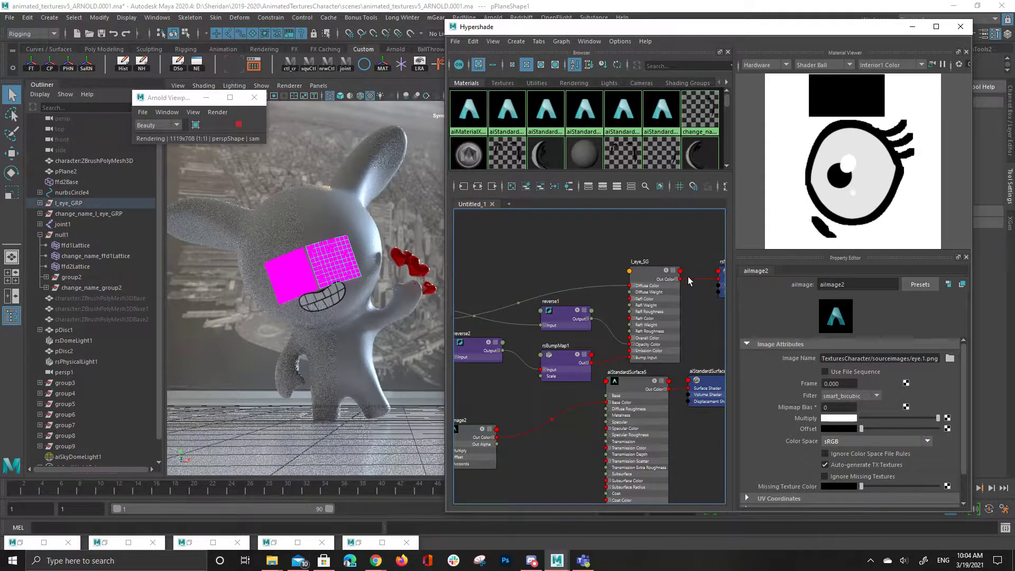
click(676, 285)
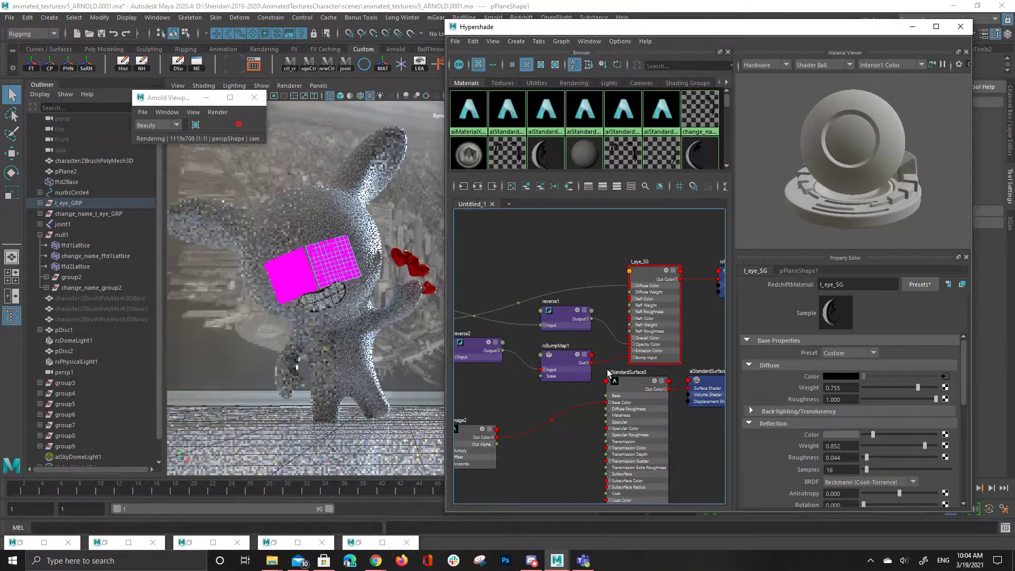
right_click(625, 381)
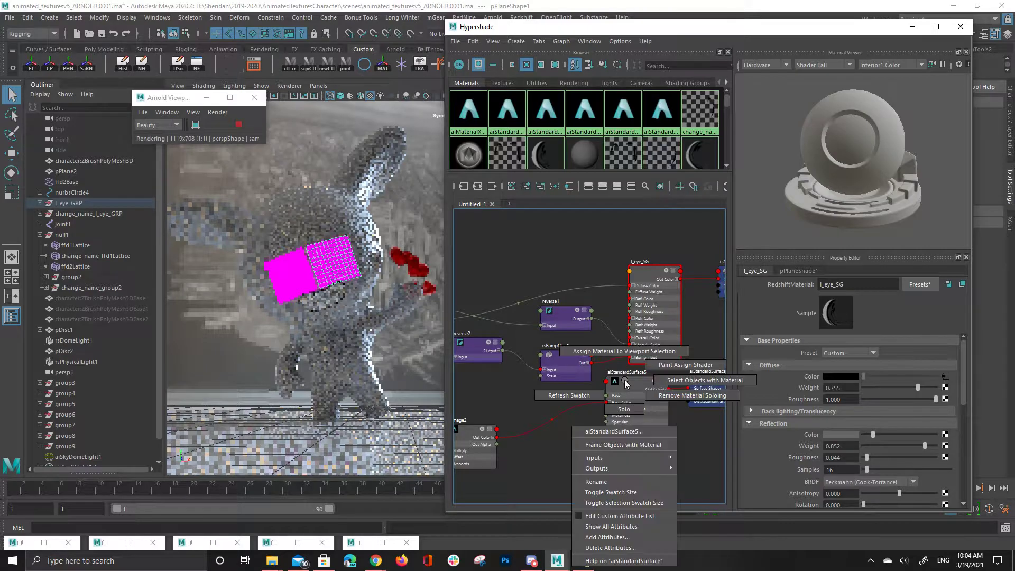
click(613, 352)
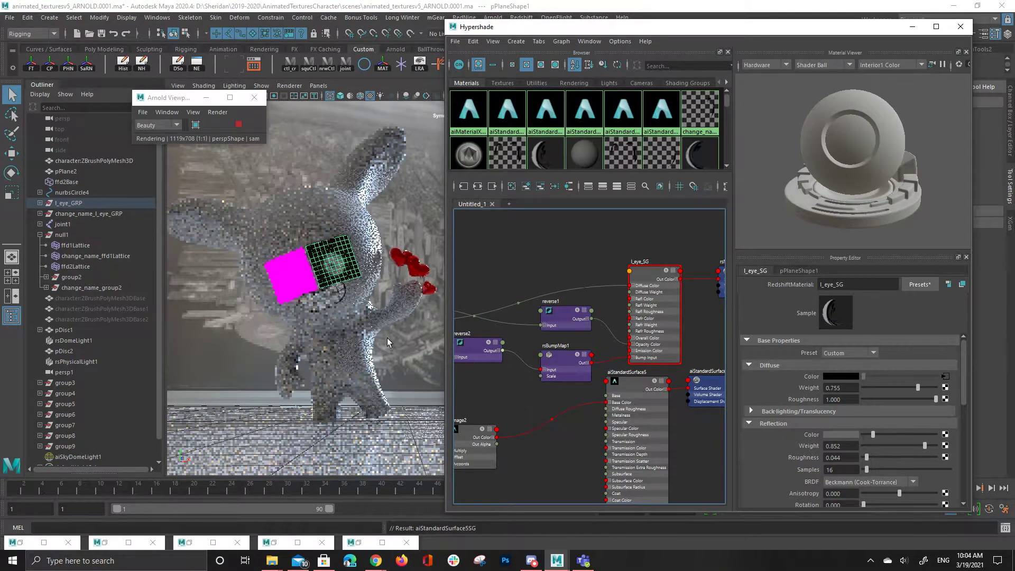
click(384, 297)
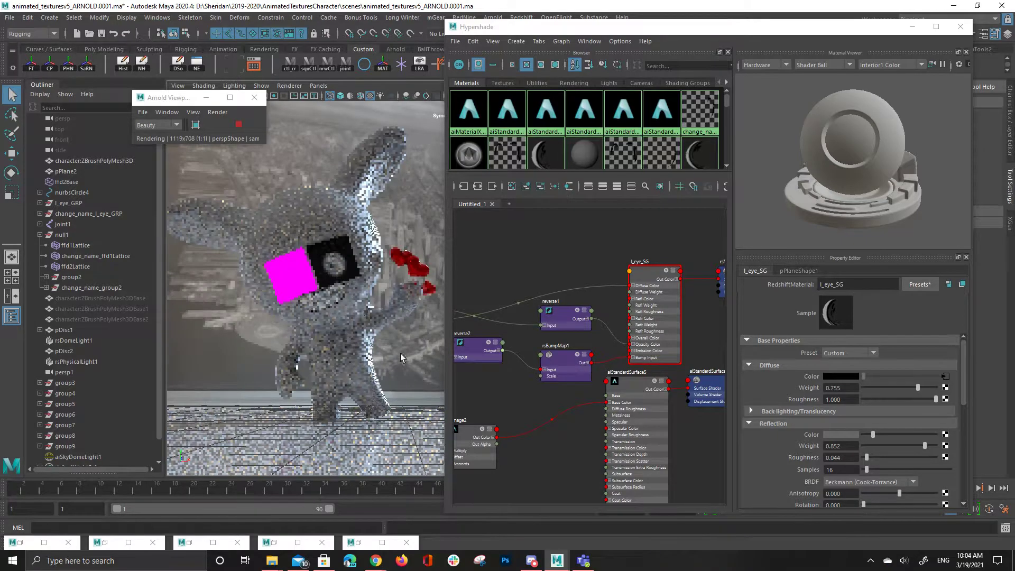
- Try to connect the aiImage node's Out Alpha directly to the aiStandardSurface's combined Opacity input
alt+middle_drag(508, 452, 554, 327)
scroll(555, 379, up, 2)
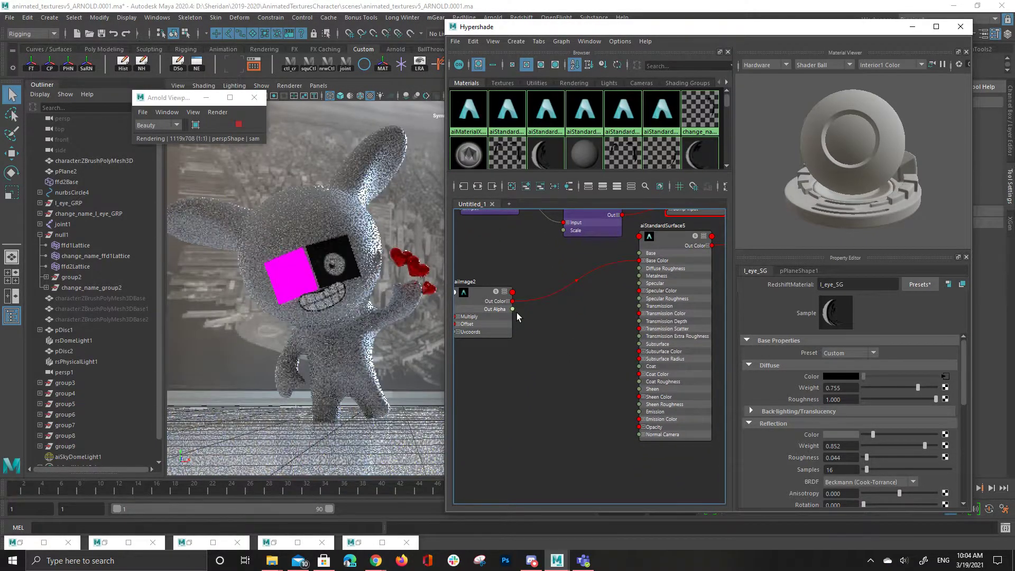
drag(518, 311, 652, 437)
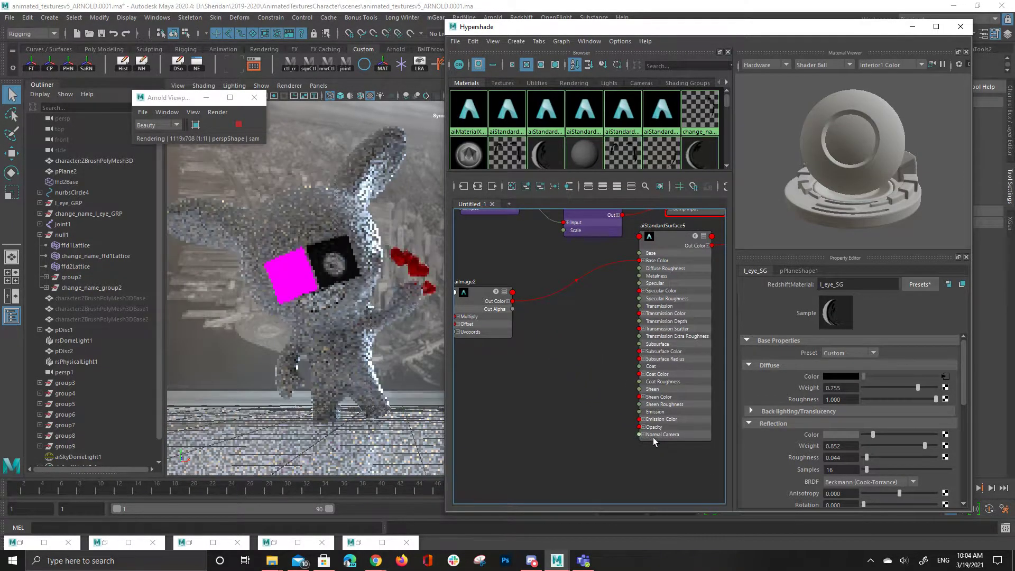
drag(513, 309, 644, 435)
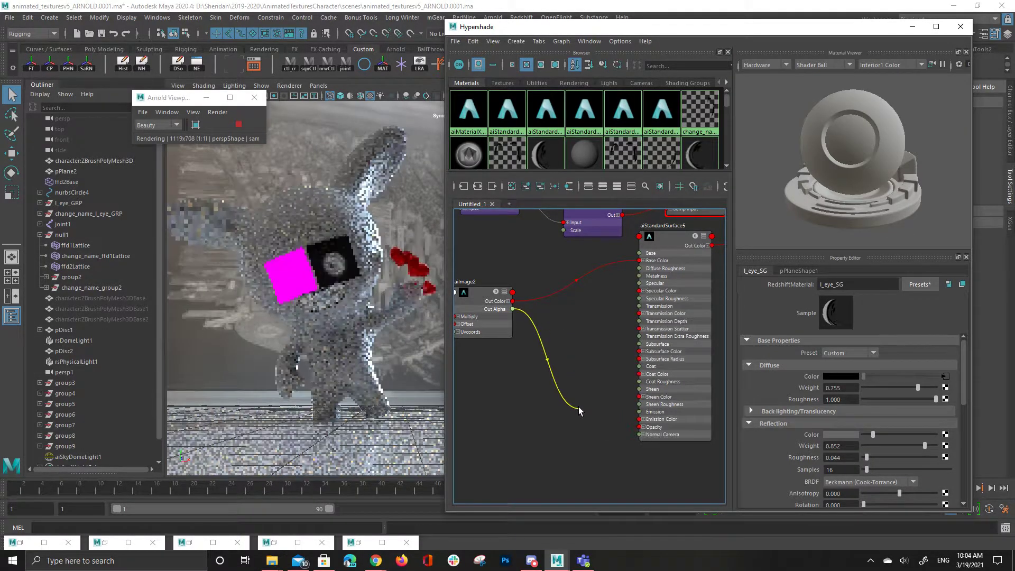
drag(580, 411, 644, 432)
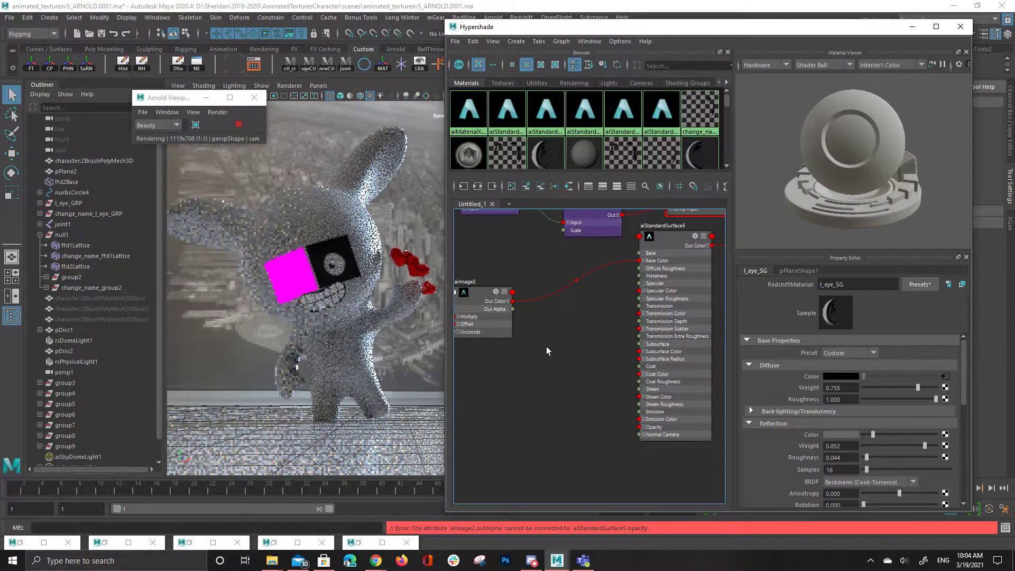
- Expand the aiStandardSurface's Opacity and connect the aiImage node's Out Alpha to Opacity R, G and B
click(649, 428)
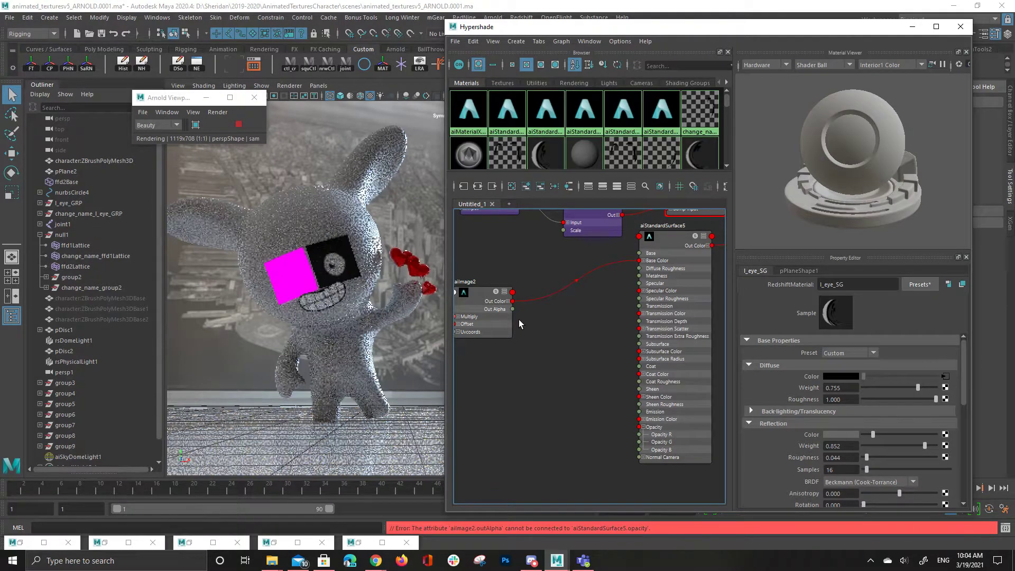
drag(513, 310, 645, 435)
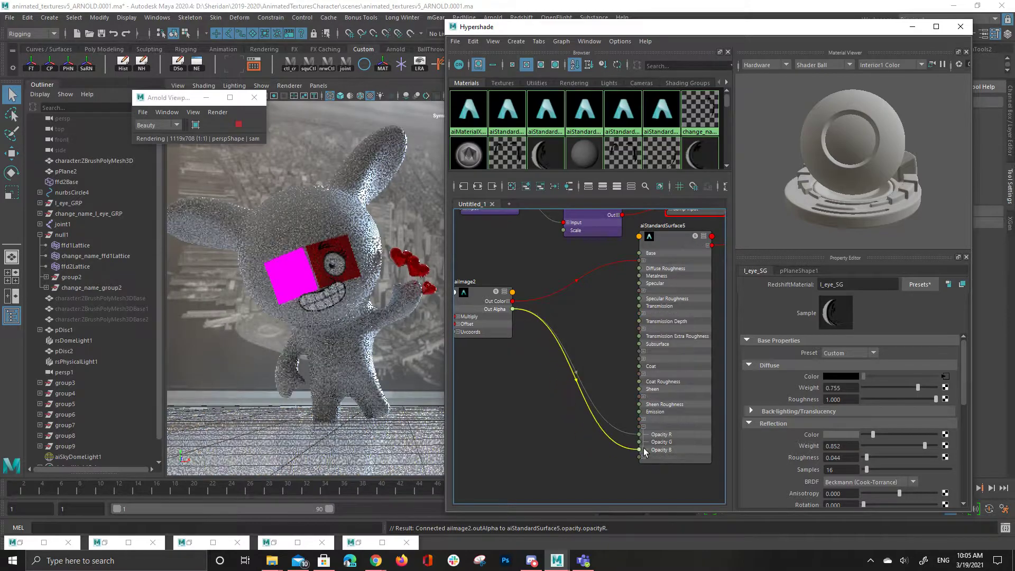
drag(643, 448, 646, 443)
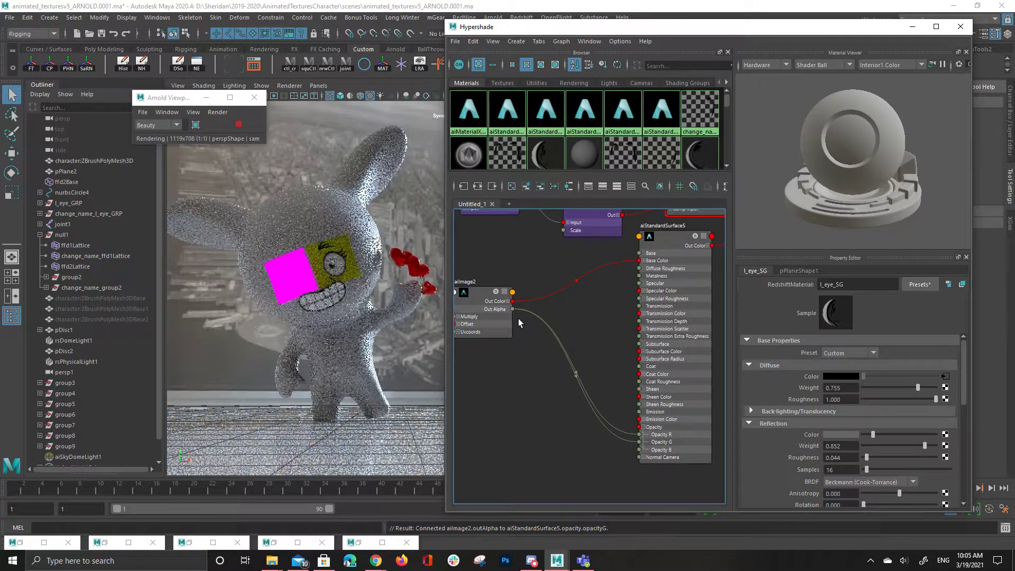
drag(513, 309, 649, 450)
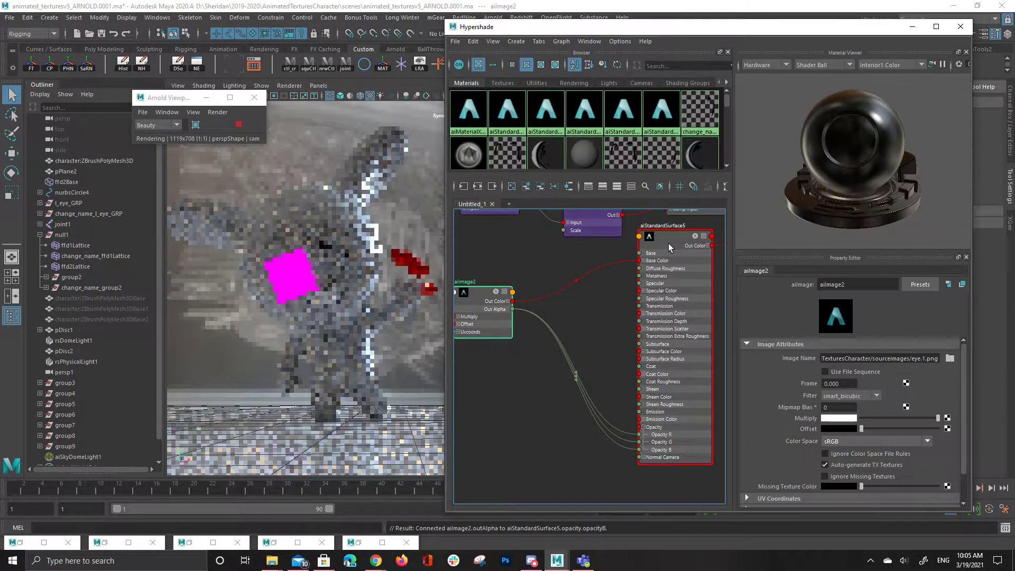
- Set the Specular Weight of the eye's aiStandardSurface to 0
click(669, 243)
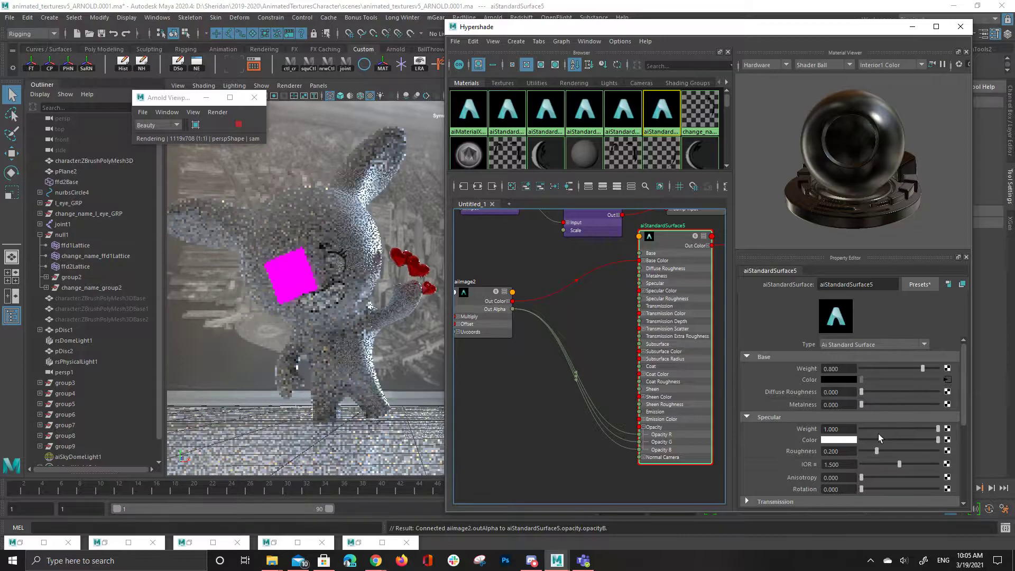
drag(879, 434, 870, 434)
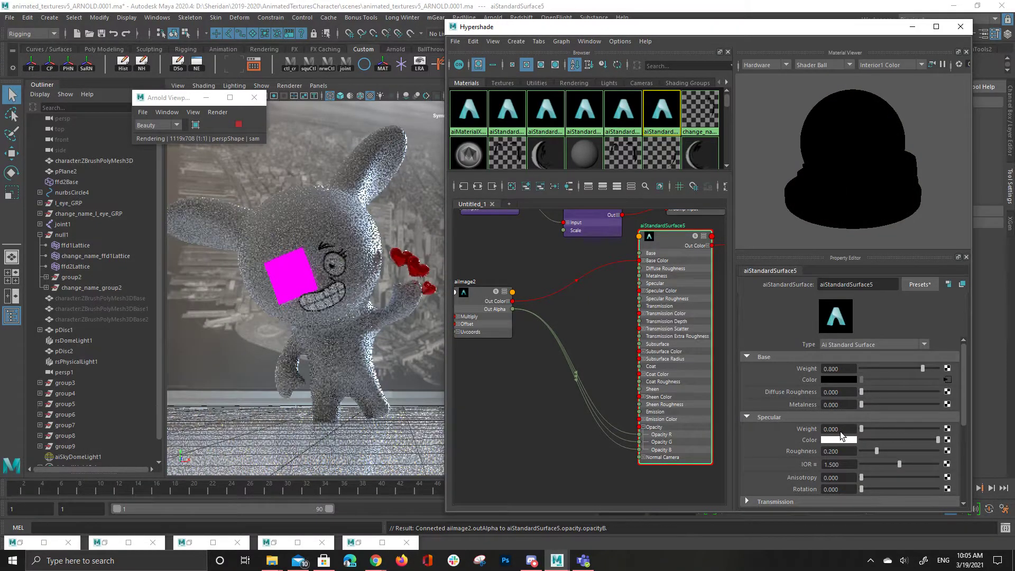
scroll(911, 433, down, 2)
scroll(905, 428, down, 2)
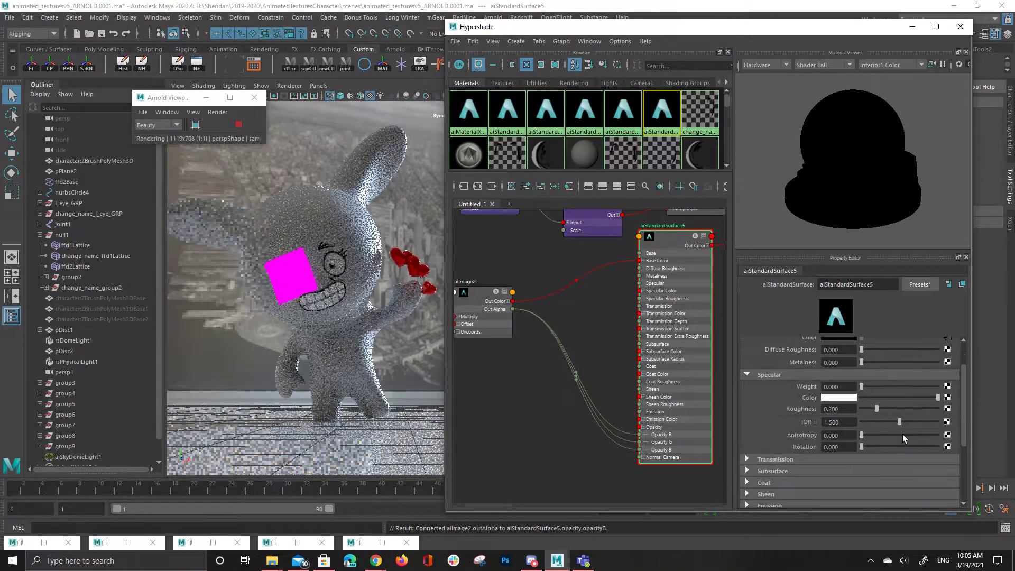
scroll(881, 452, up, 4)
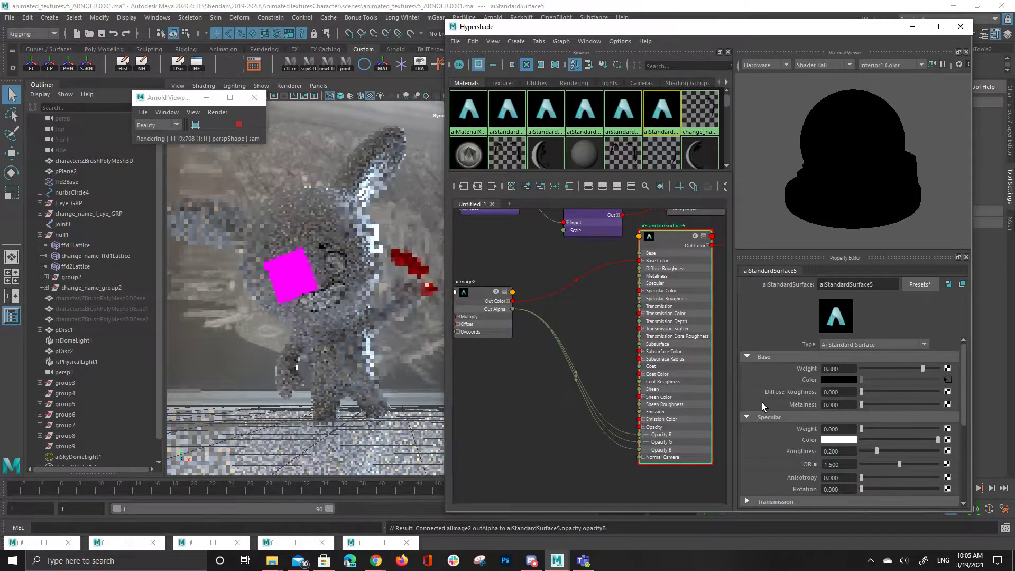
drag(880, 392, 746, 413)
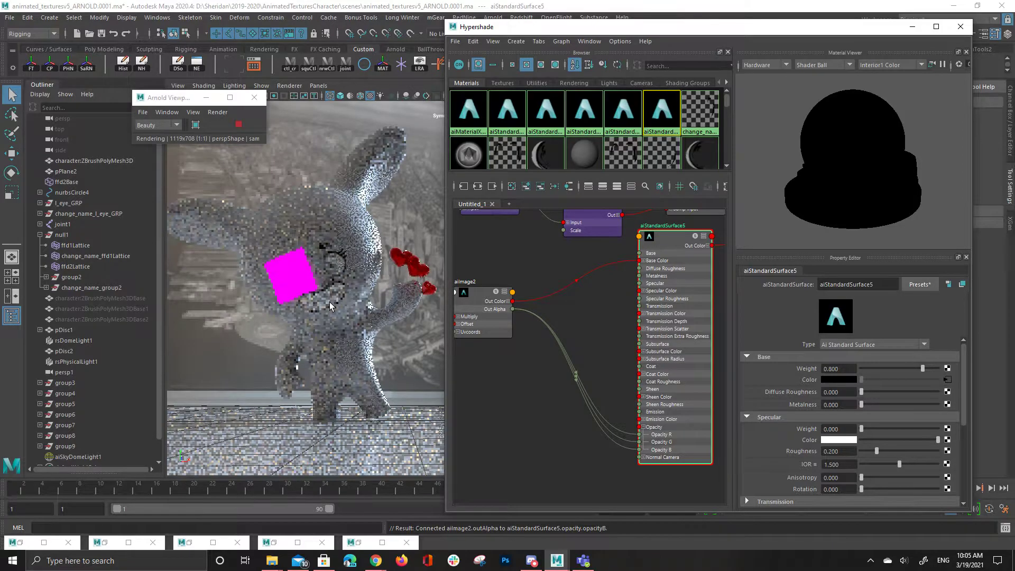
- Select the mouth plane and look through the scene's material swatches for its Arnold material
scroll(592, 269, down, 5)
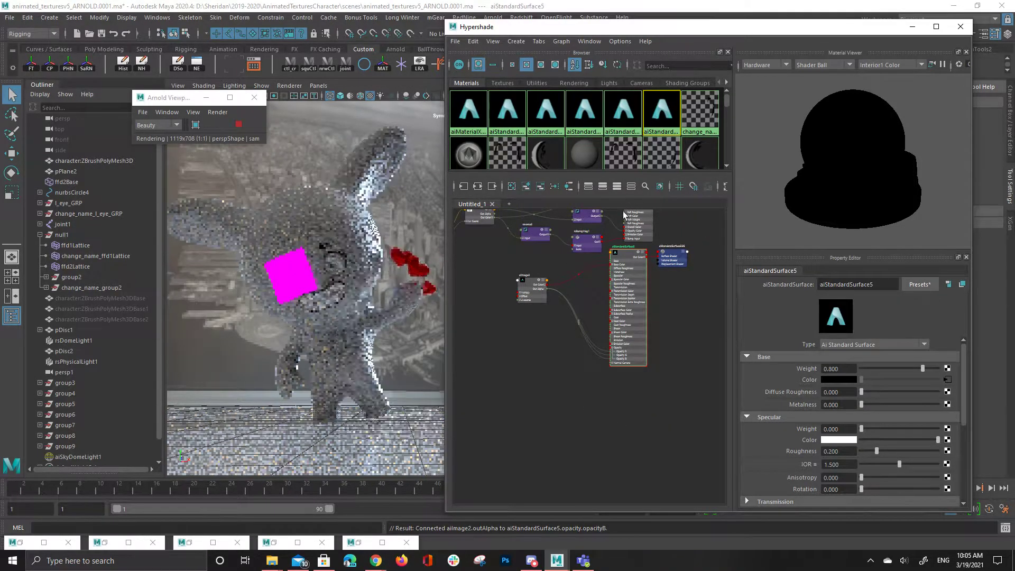
click(350, 293)
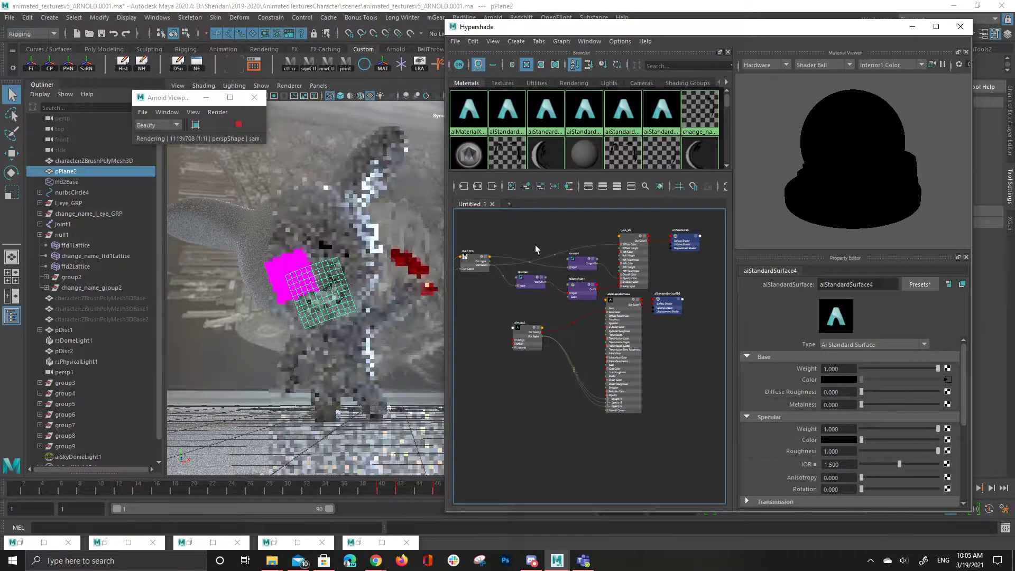
scroll(545, 159, down, 3)
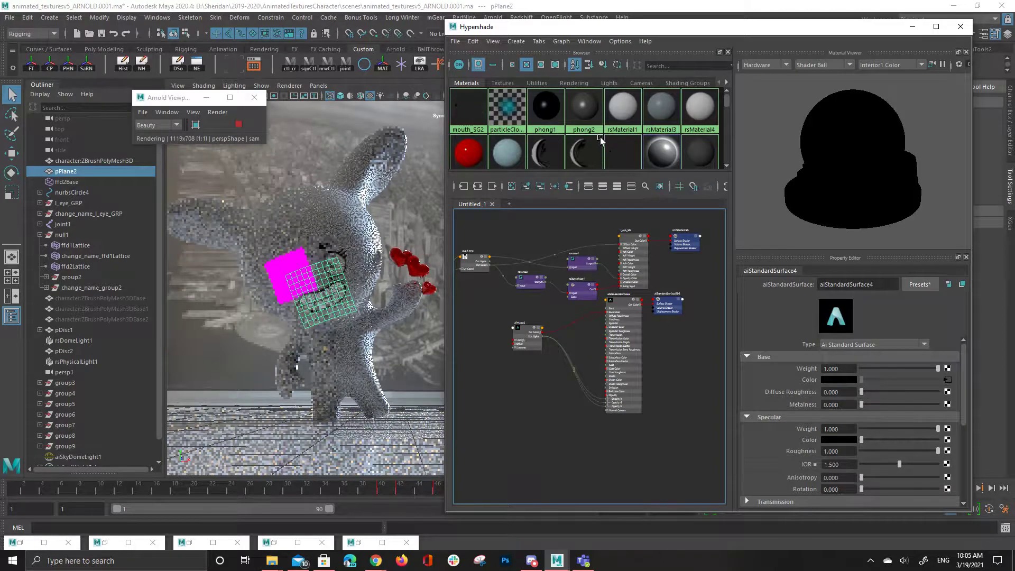
scroll(512, 137, up, 3)
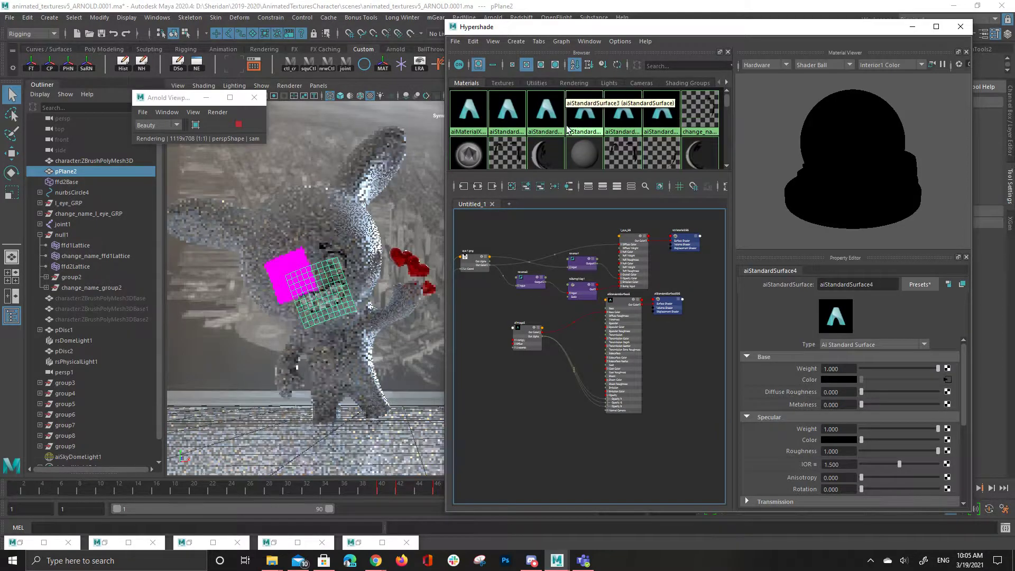
- Rename the eye's aiStandardSurface material as ai_L_eye_mtl
click(629, 305)
drag(872, 289, 820, 290)
text(ai_)
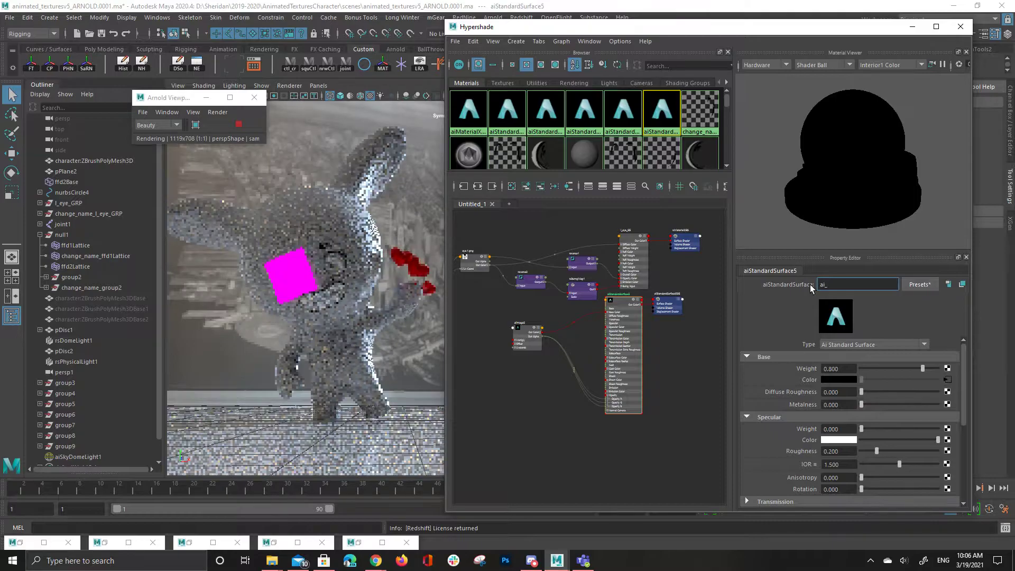
text(l_eye_)
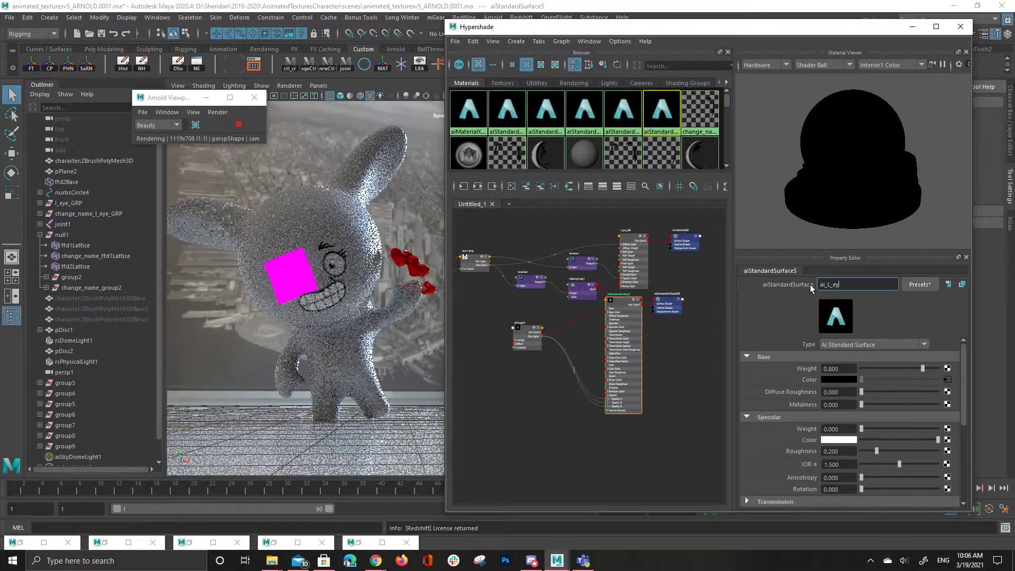
text(mtl)
key(Return)
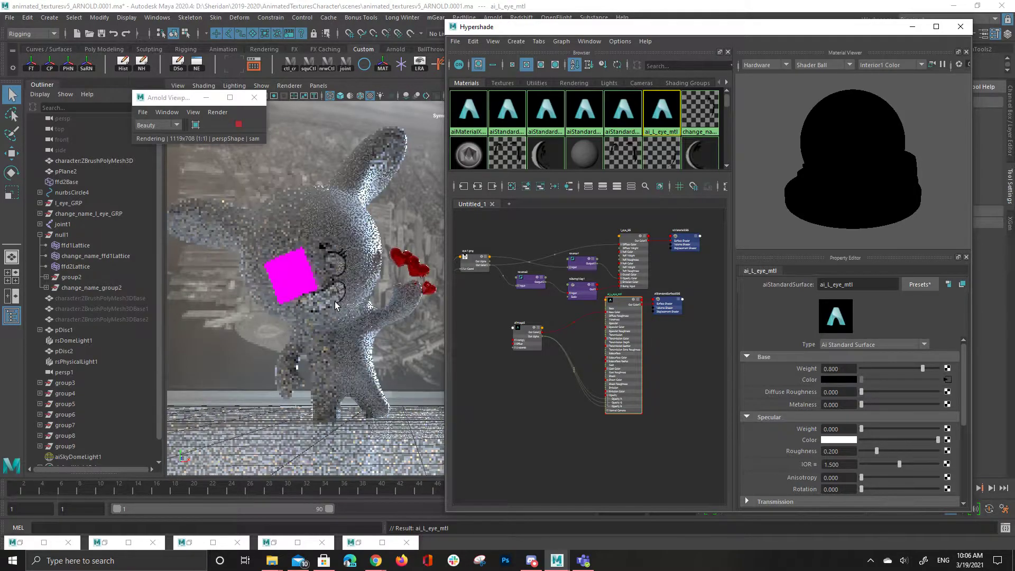
- Dismiss the incoming chat notification covering the material properties
scroll(589, 360, up, 5)
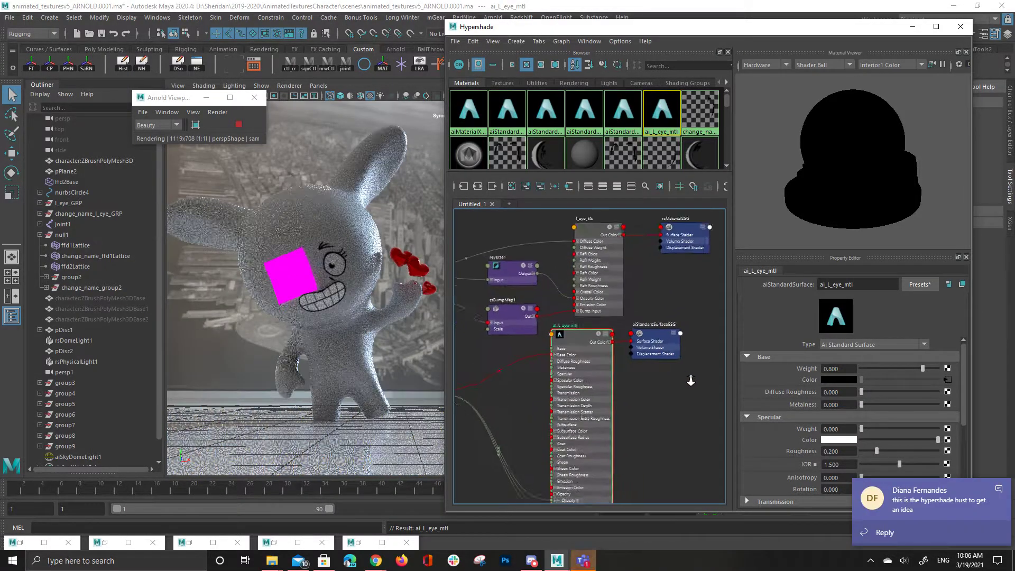
scroll(707, 386, down, 4)
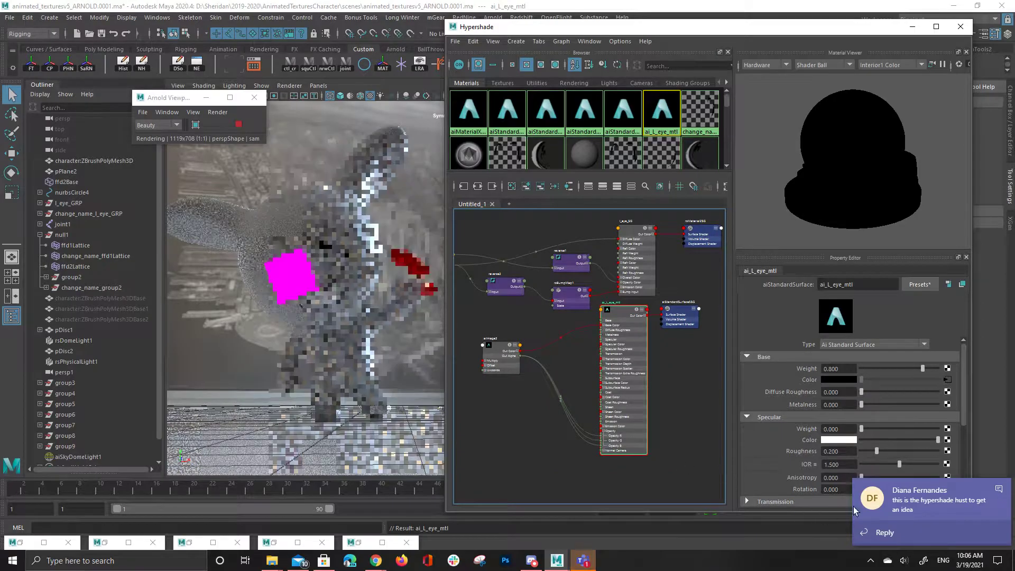
click(1004, 491)
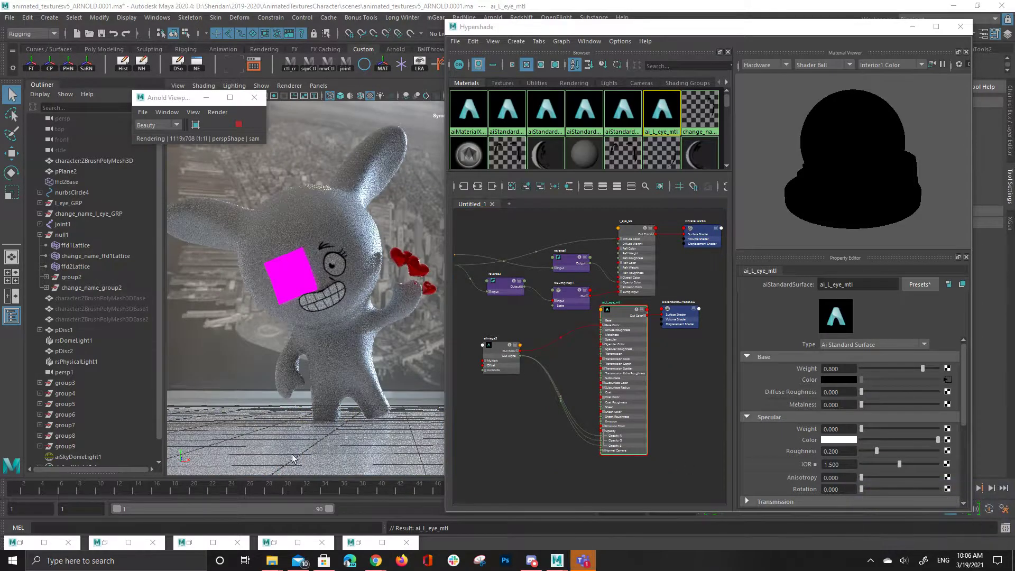
- Select the mouth plane pPlane2 to bring up its material's properties
click(334, 308)
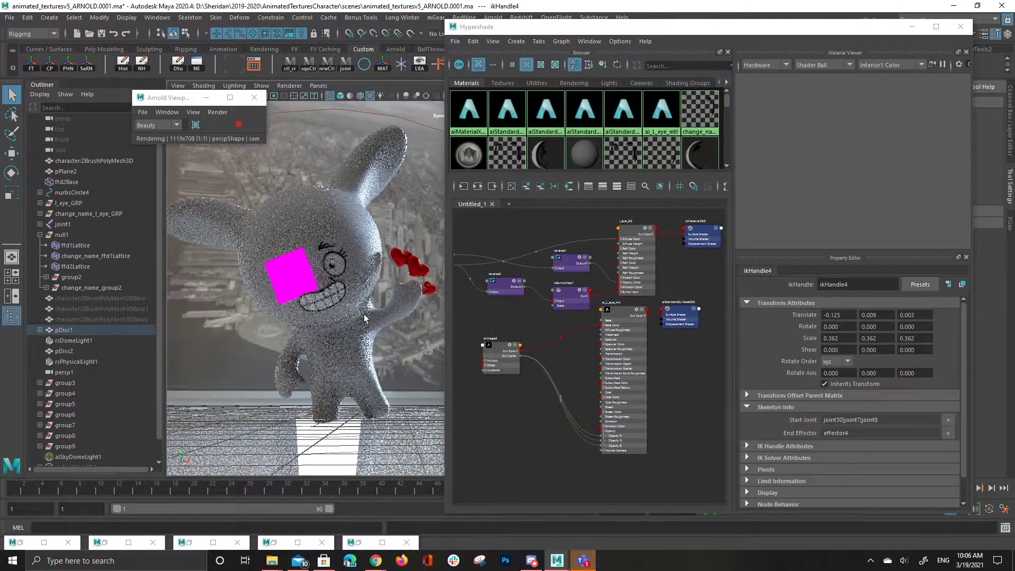
click(323, 316)
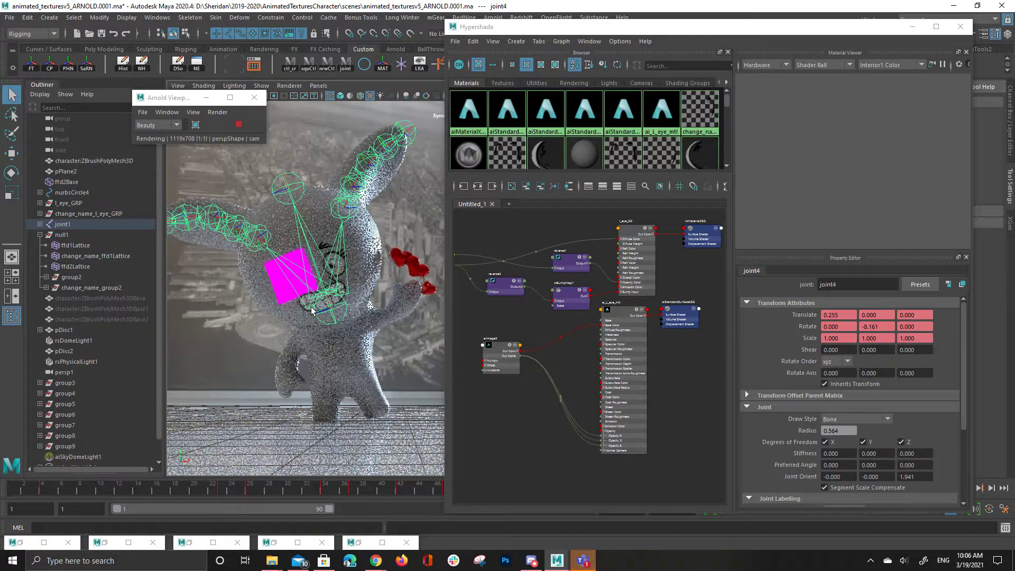
click(336, 320)
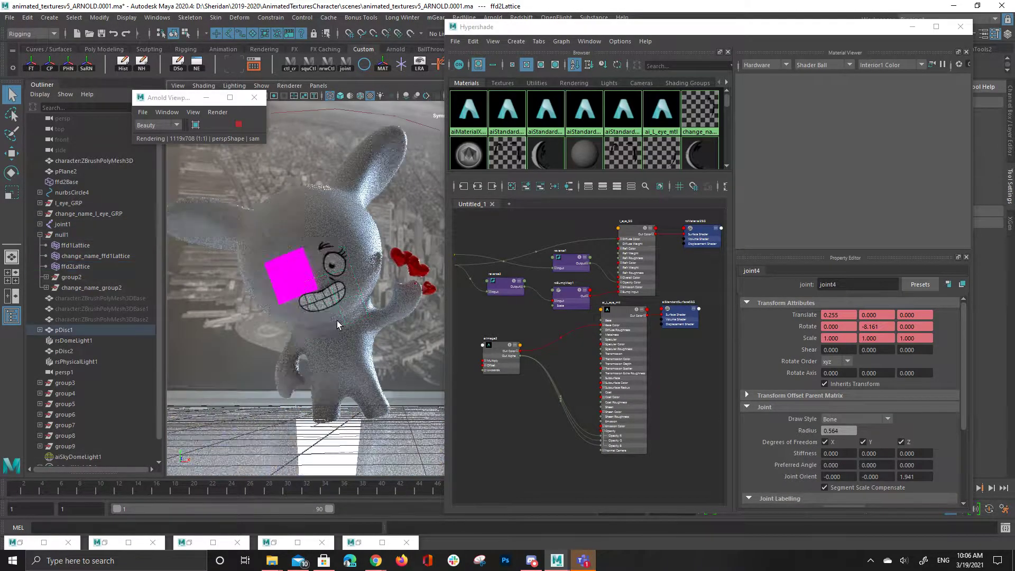
click(87, 171)
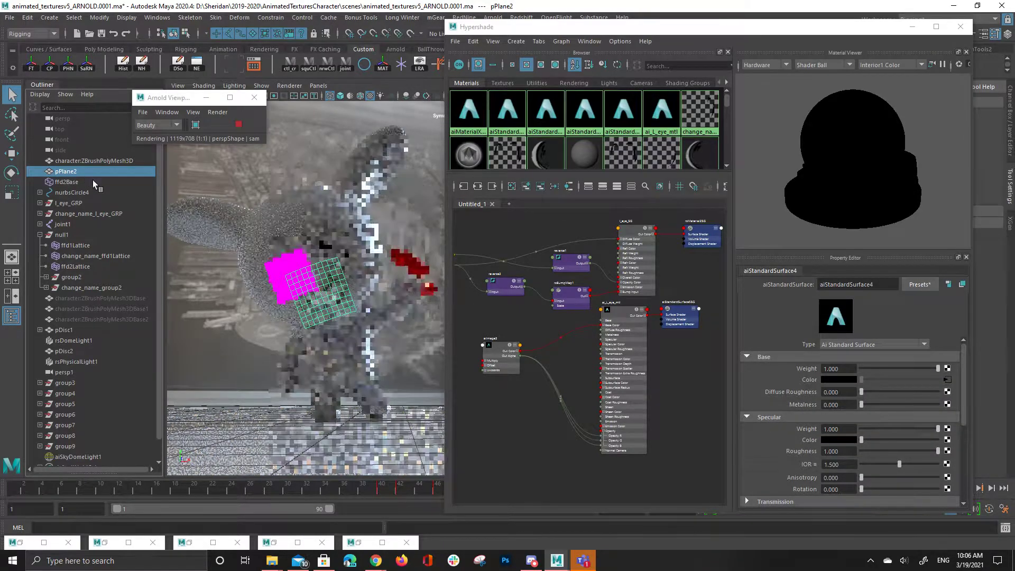
- Rename the mouth's aiStandardSurface material as ai_mouth_mtl
double_click(820, 285)
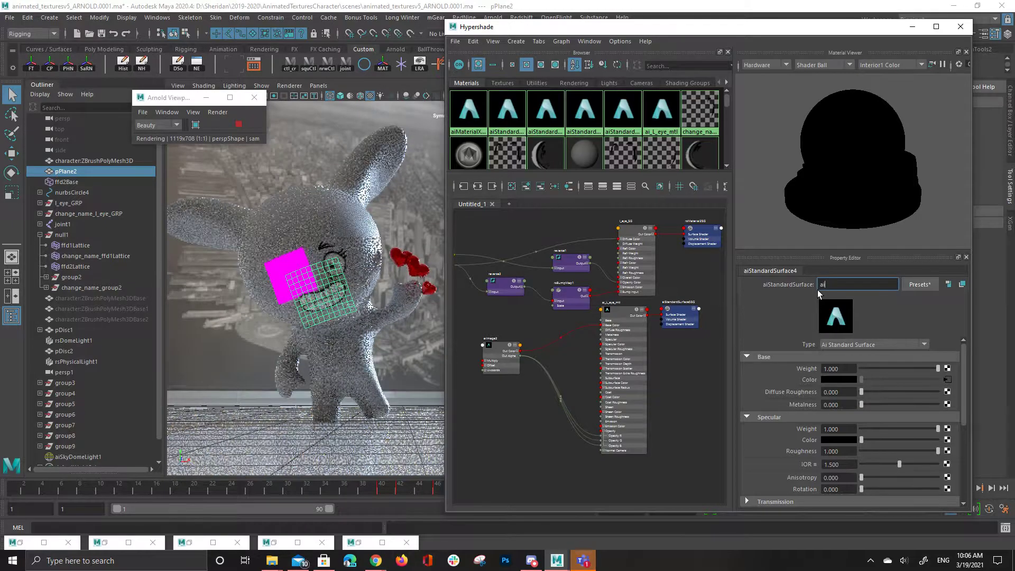
text(ai_mouth_mtl)
key(Return)
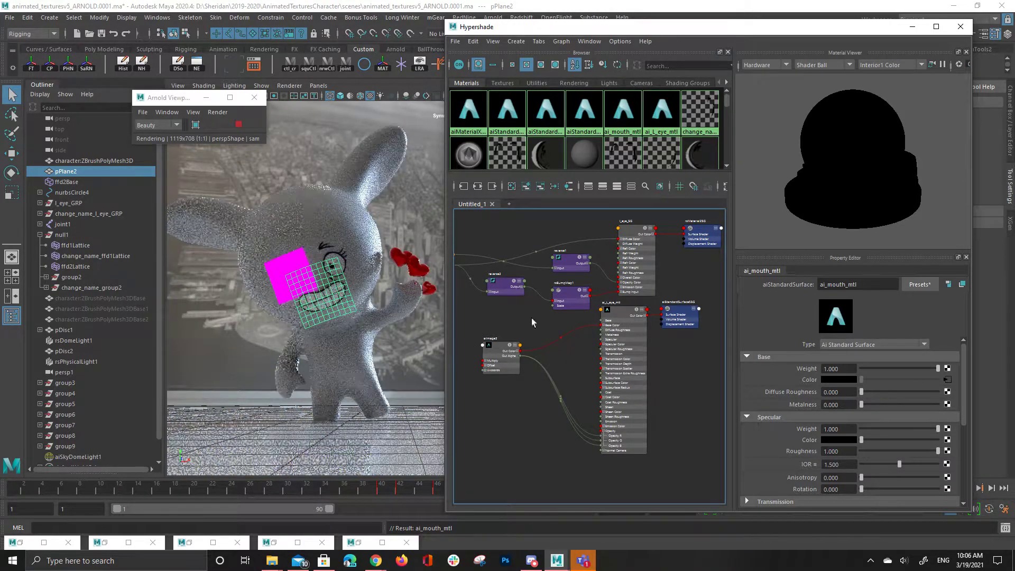
- Look through the scene's material swatches and select ai_mouth_mtl to examine its properties
scroll(545, 163, down, 1)
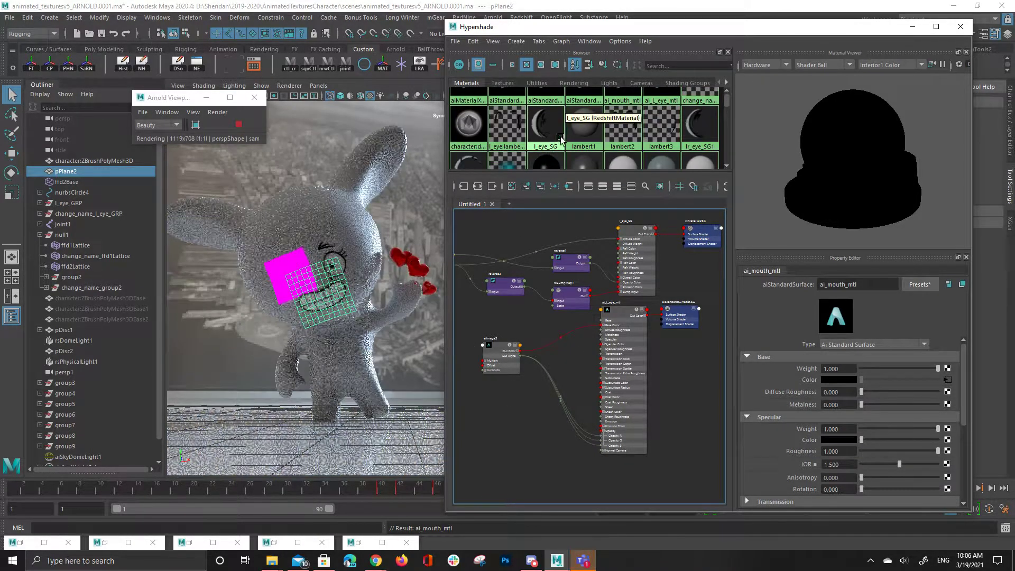
scroll(562, 138, down, 3)
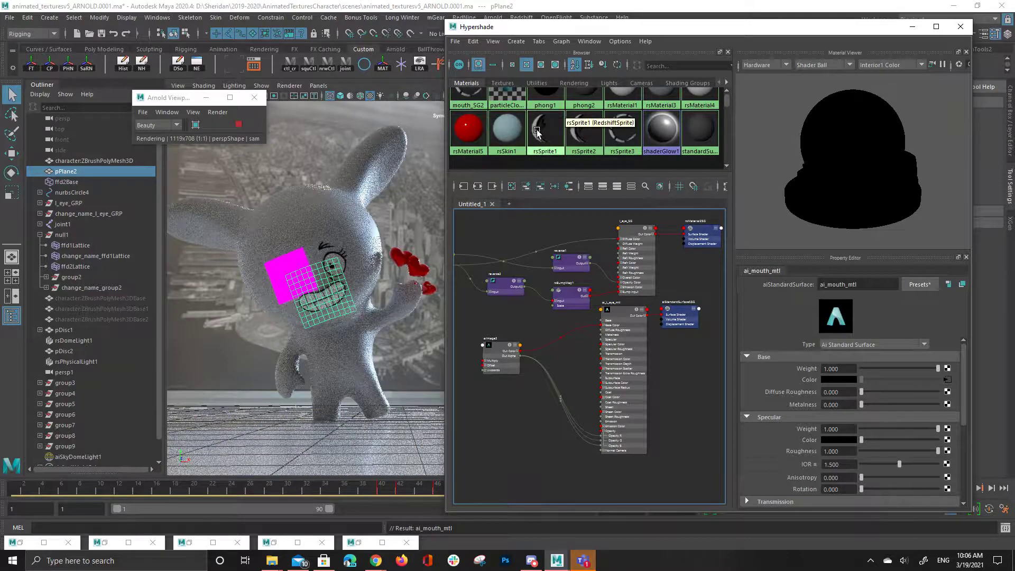
scroll(545, 130, up, 5)
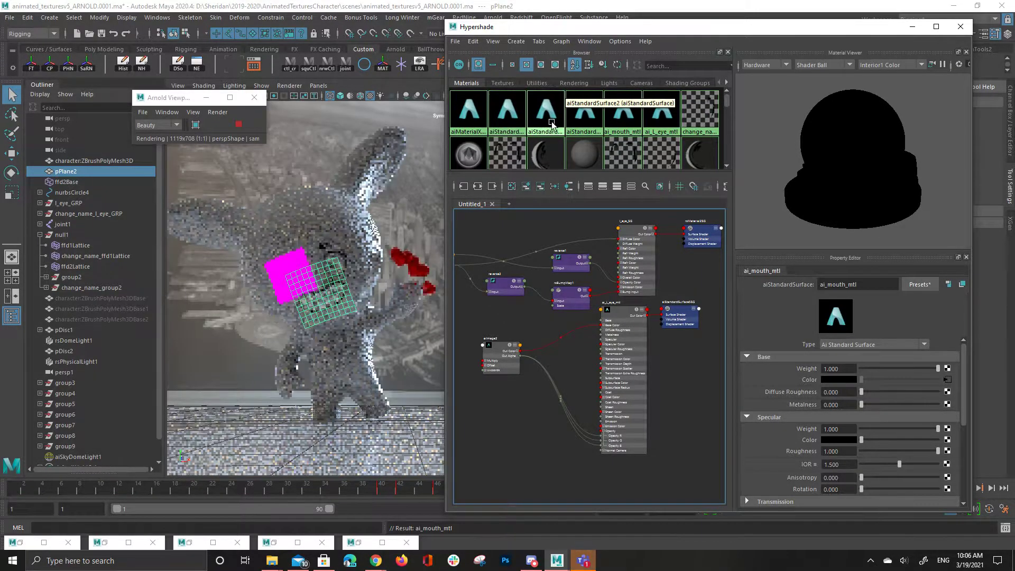
click(624, 126)
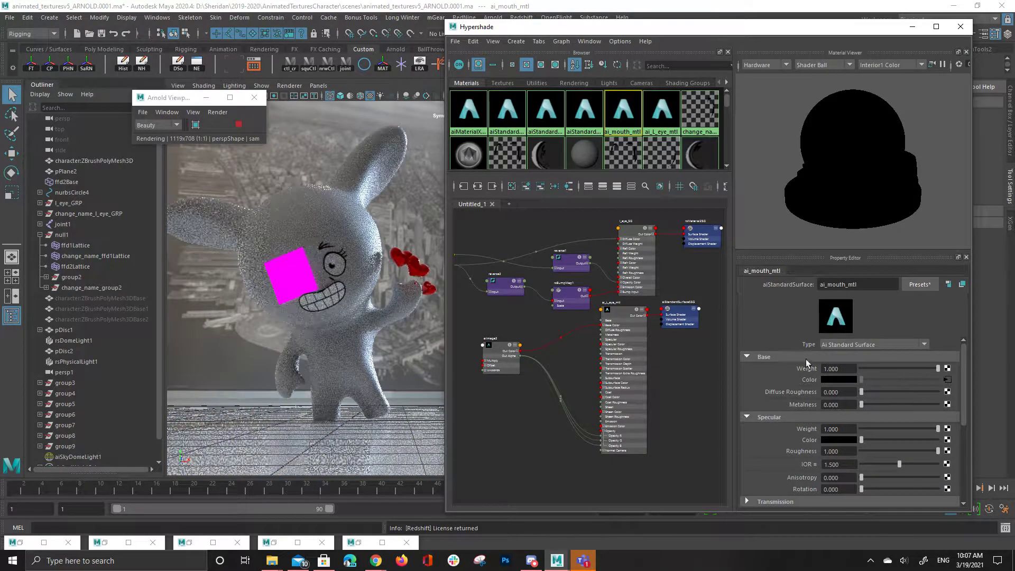
- Try the Raw color space on the eye's aiImage2 node, and return it to sRGB
click(508, 356)
scroll(880, 376, down, 2)
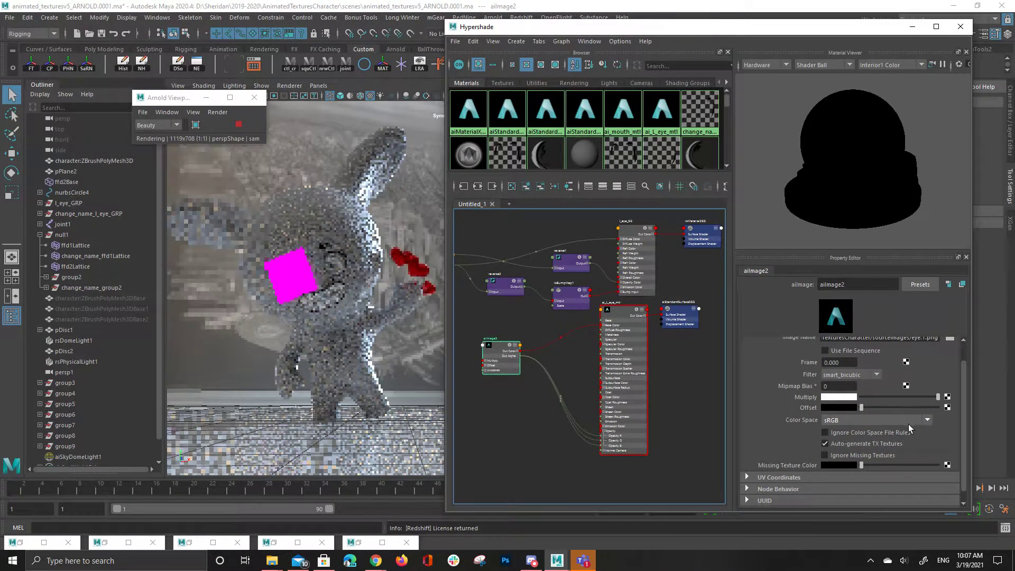
click(879, 422)
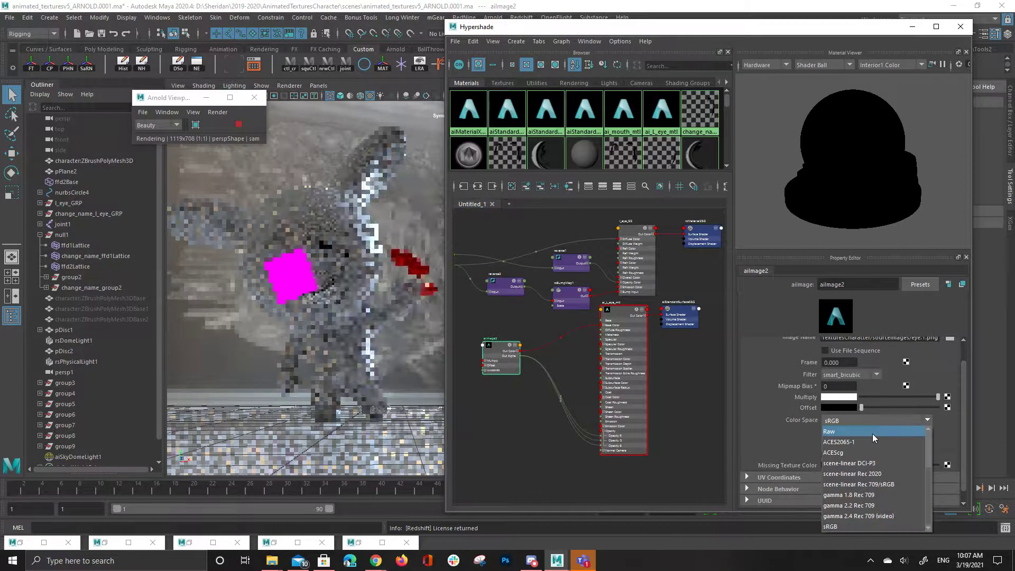
click(871, 433)
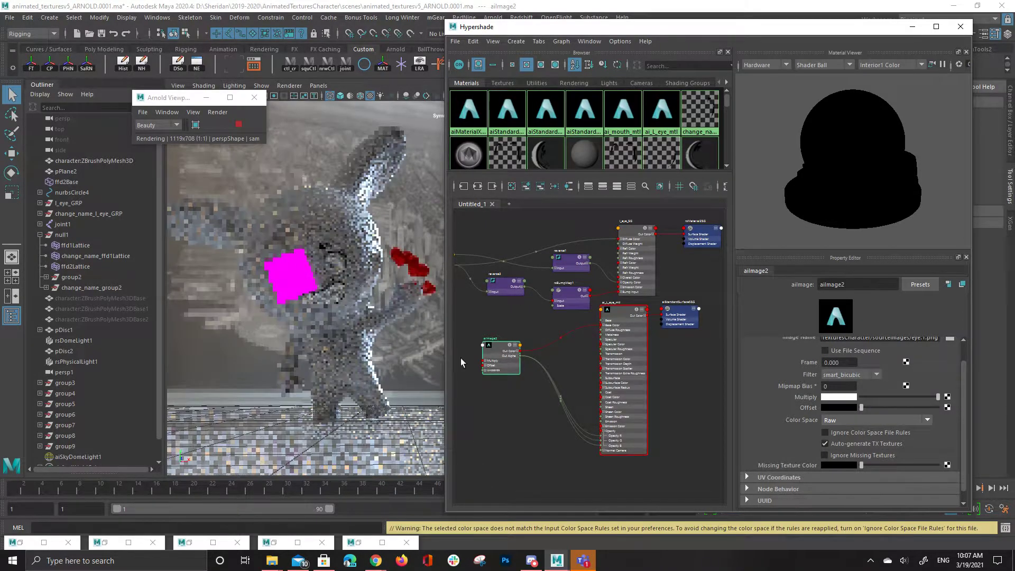
click(882, 420)
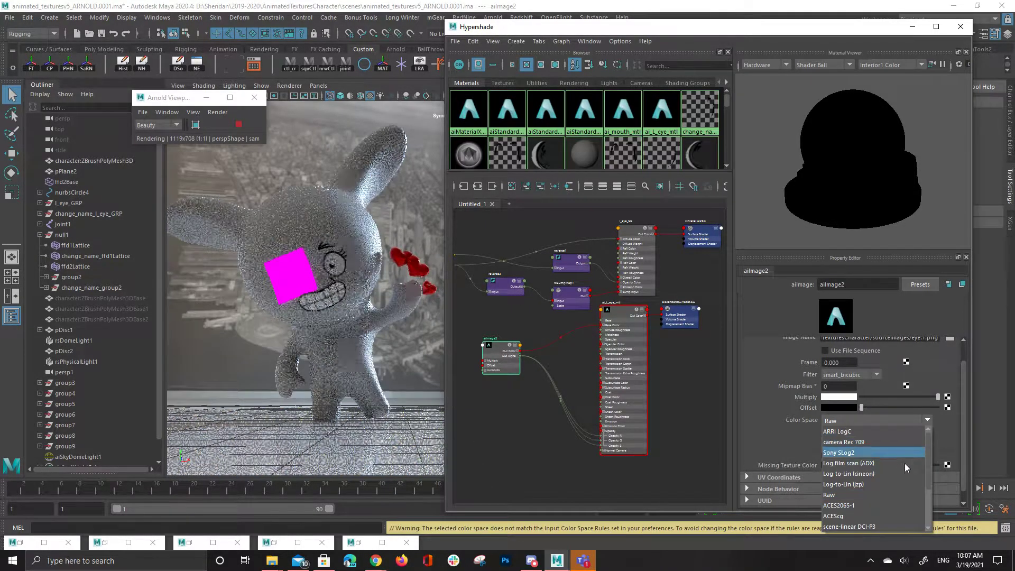
scroll(867, 497, down, 2)
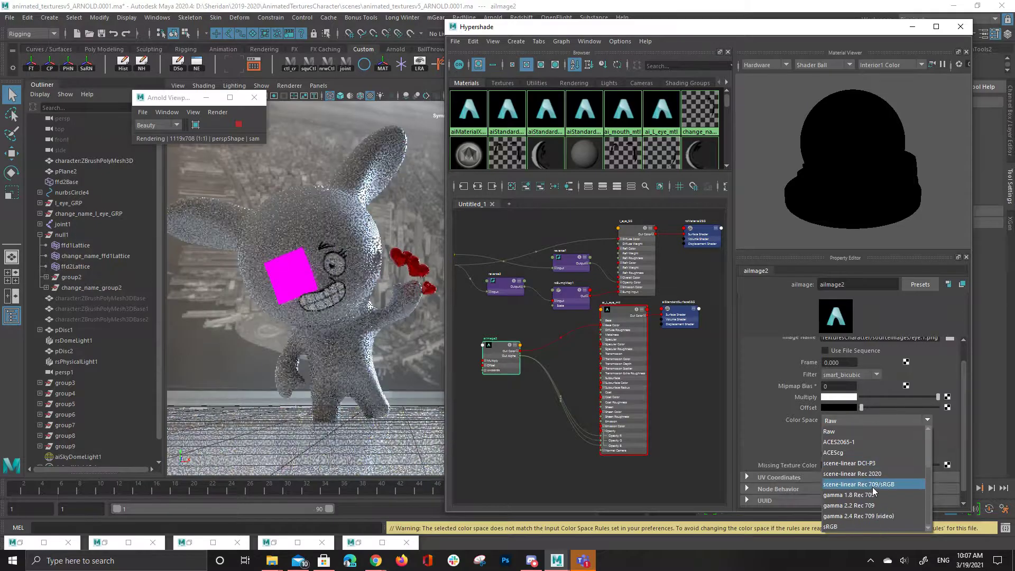
click(853, 527)
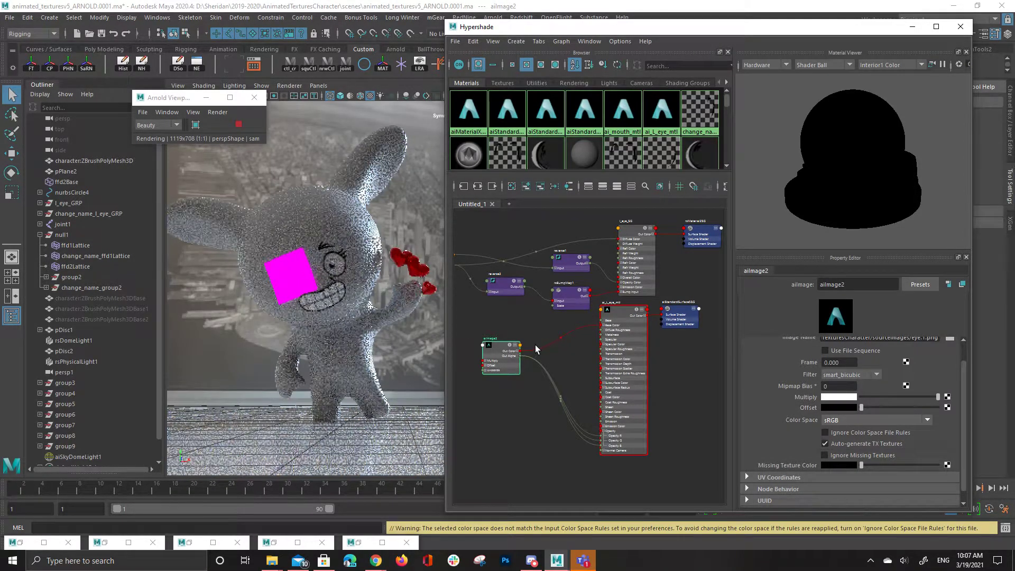
- Brighten the eye's aiImage2 node by setting the V value of its Multiply color to 2
scroll(813, 417, down, 1)
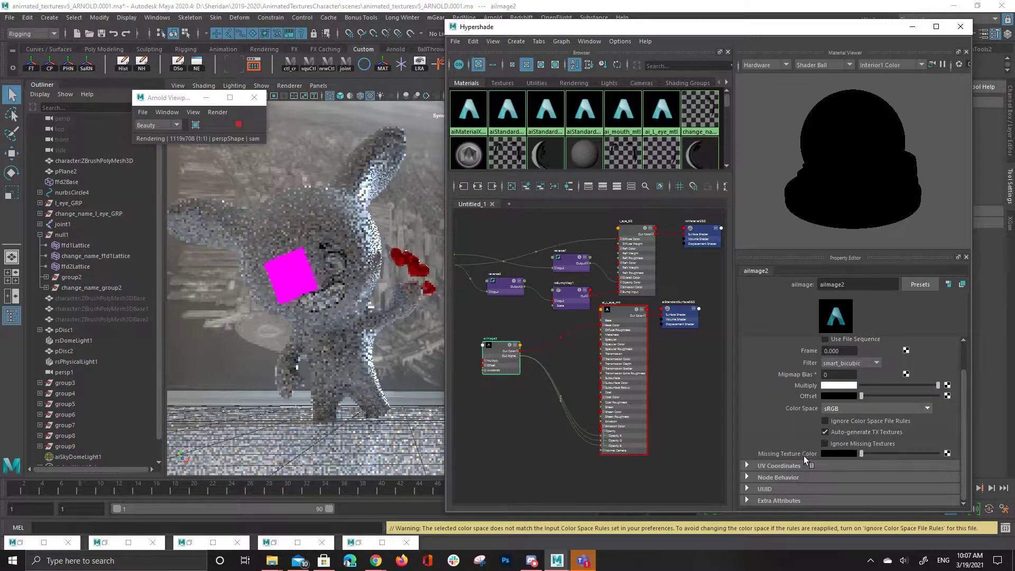
scroll(841, 439, up, 3)
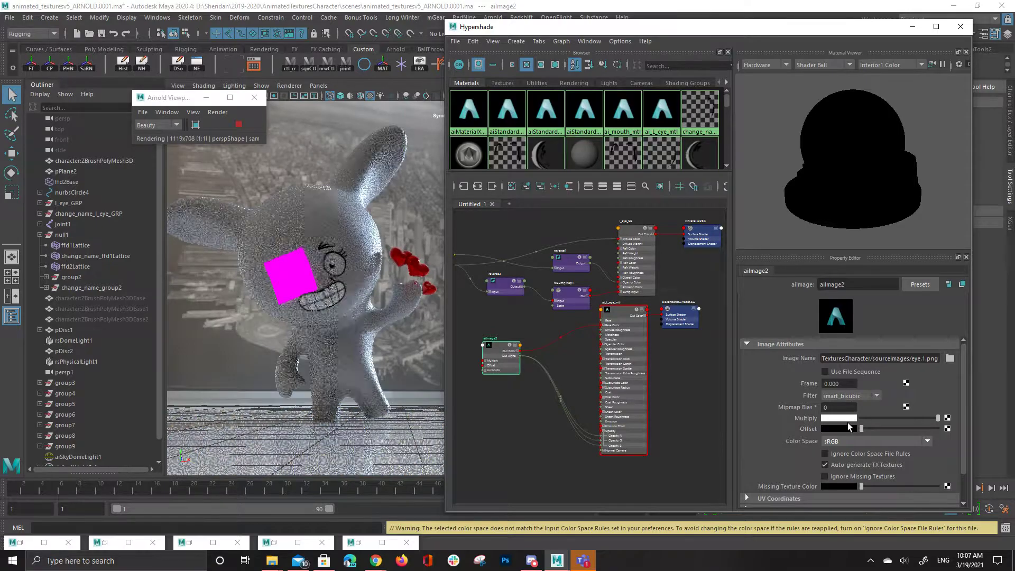
click(848, 426)
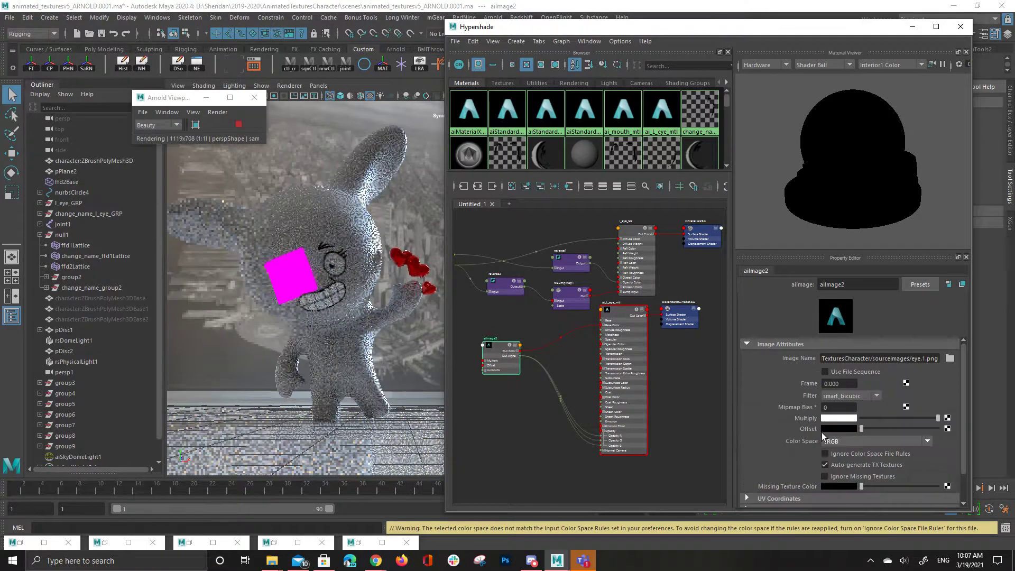
click(833, 422)
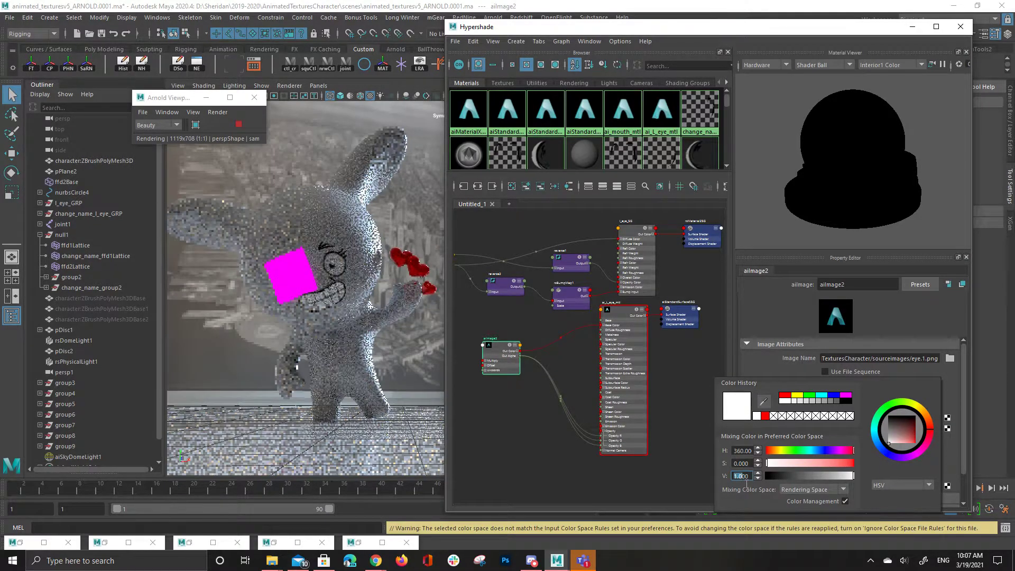
text(2)
key(Return)
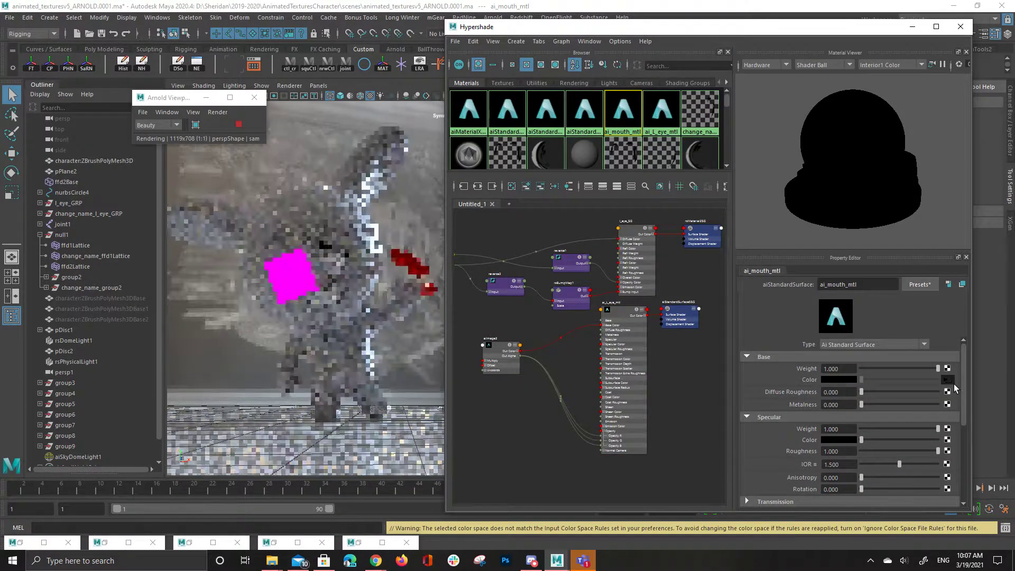
- Open the image node feeding ai_mouth_mtl's base color and set the V value of its Multiply color to 1.5
click(948, 381)
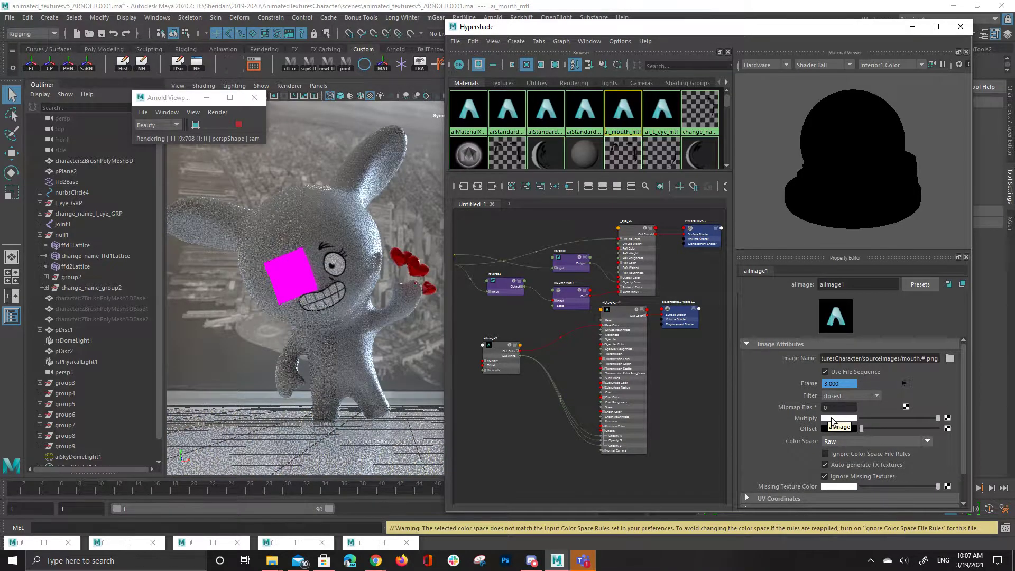
click(834, 419)
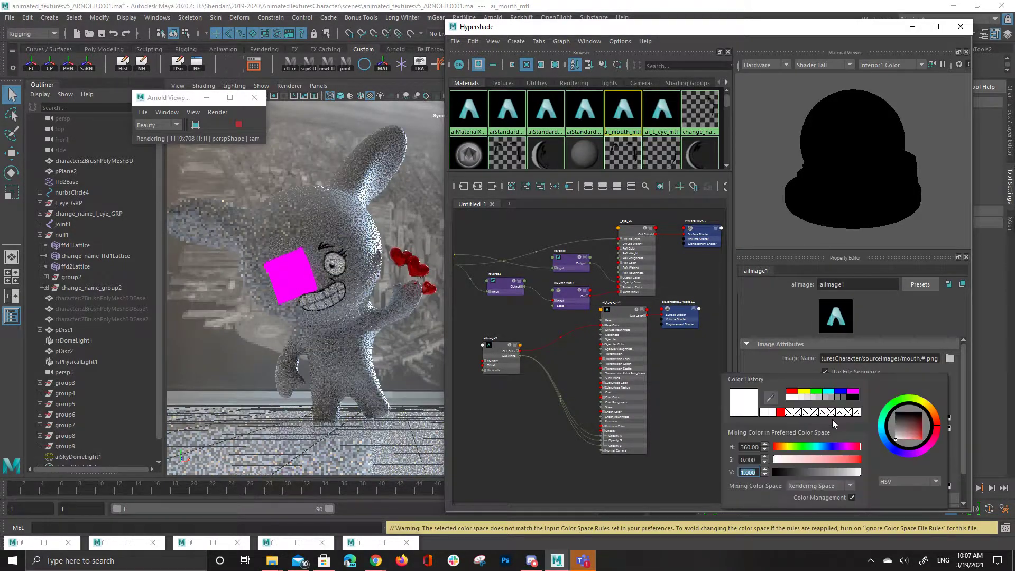
double_click(751, 477)
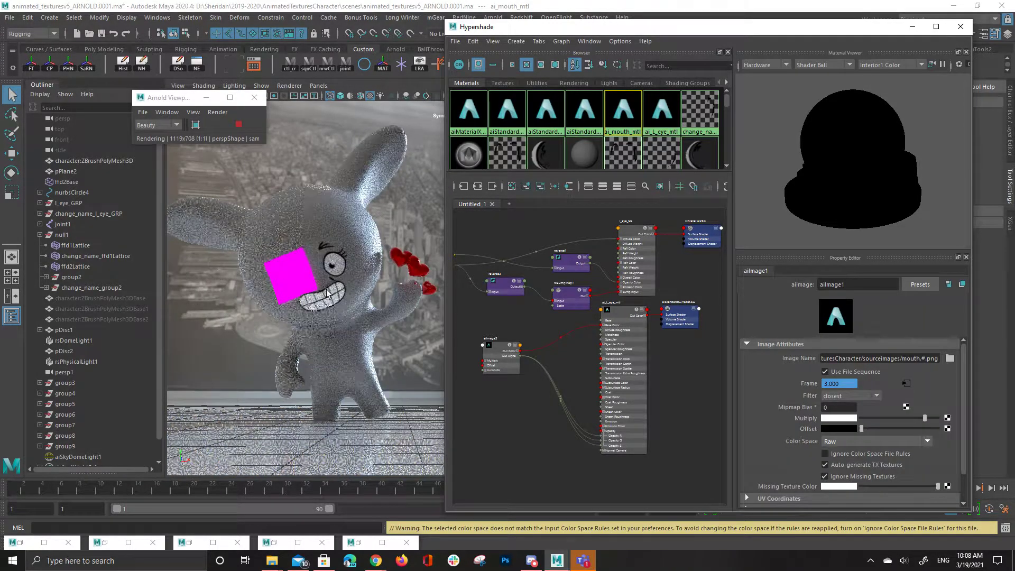
click(839, 418)
double_click(752, 472)
text(1.5)
key(Return)
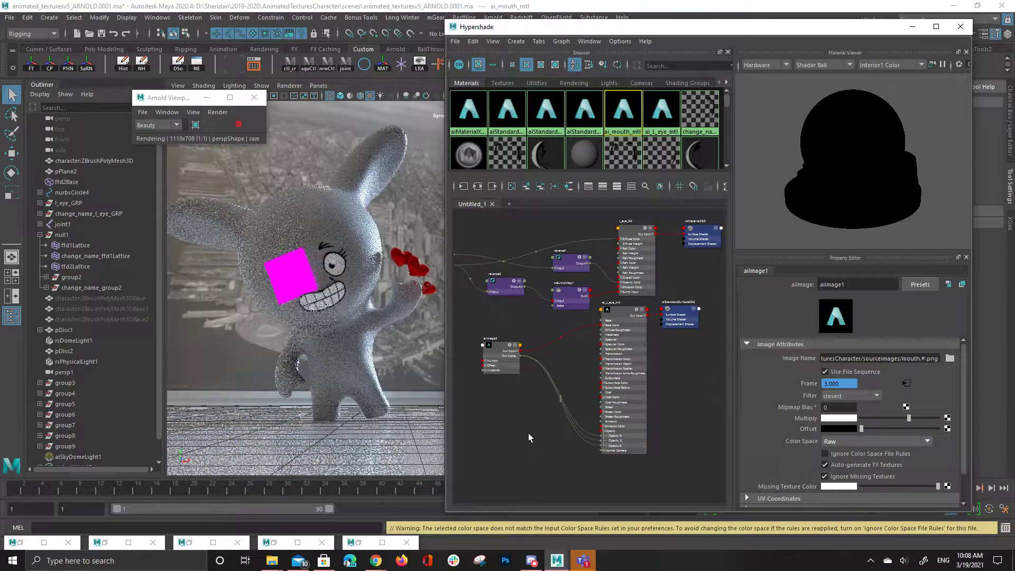
- Select the eye.1.png file node together with aiImage2 and graph their input and output connections in a cleared Node Editor
click(515, 464)
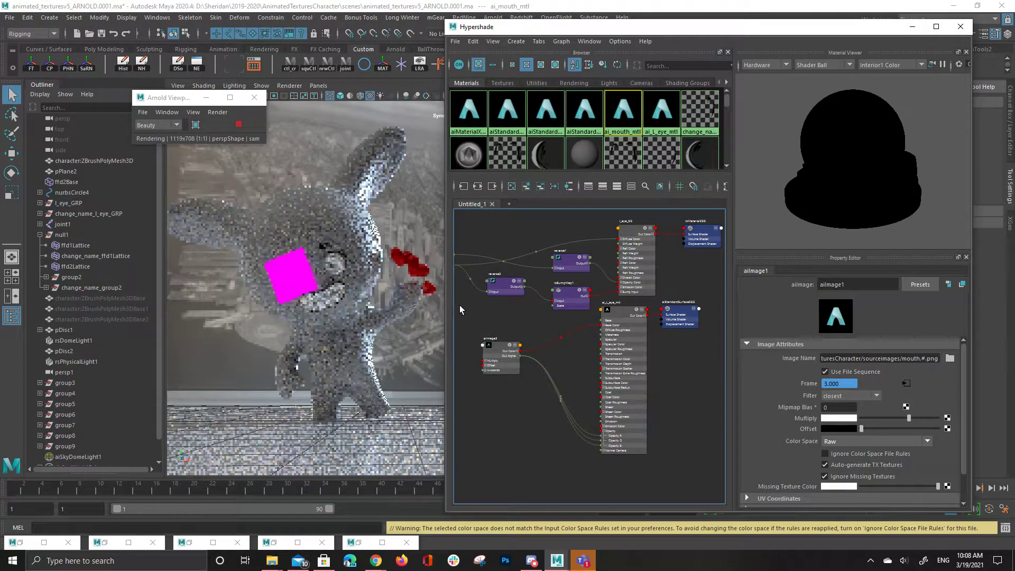
alt+middle_drag(572, 342, 625, 328)
scroll(666, 340, up, 1)
scroll(625, 350, up, 1)
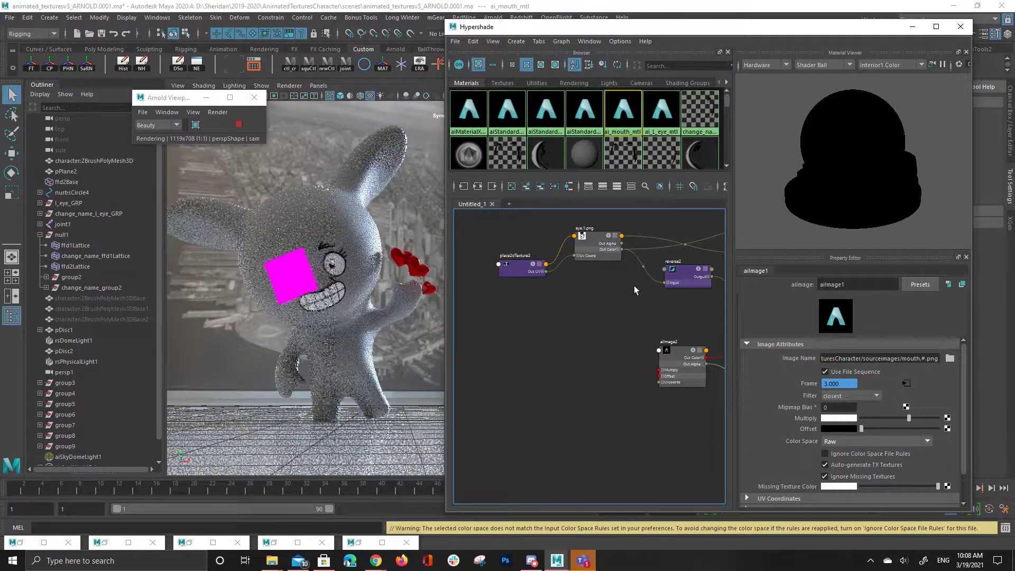
middle_drag(635, 290, 596, 301)
click(554, 255)
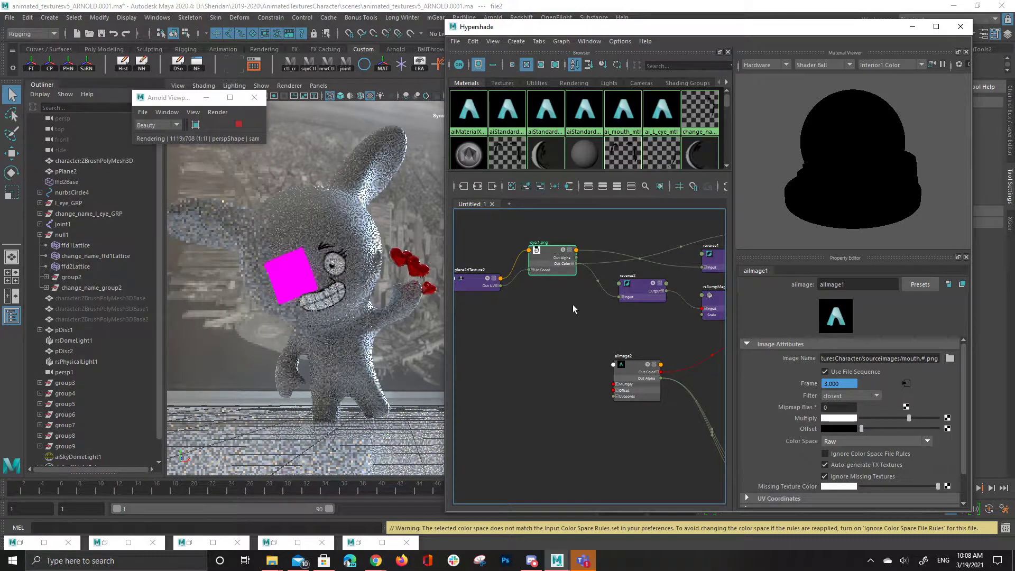
shift+click(631, 373)
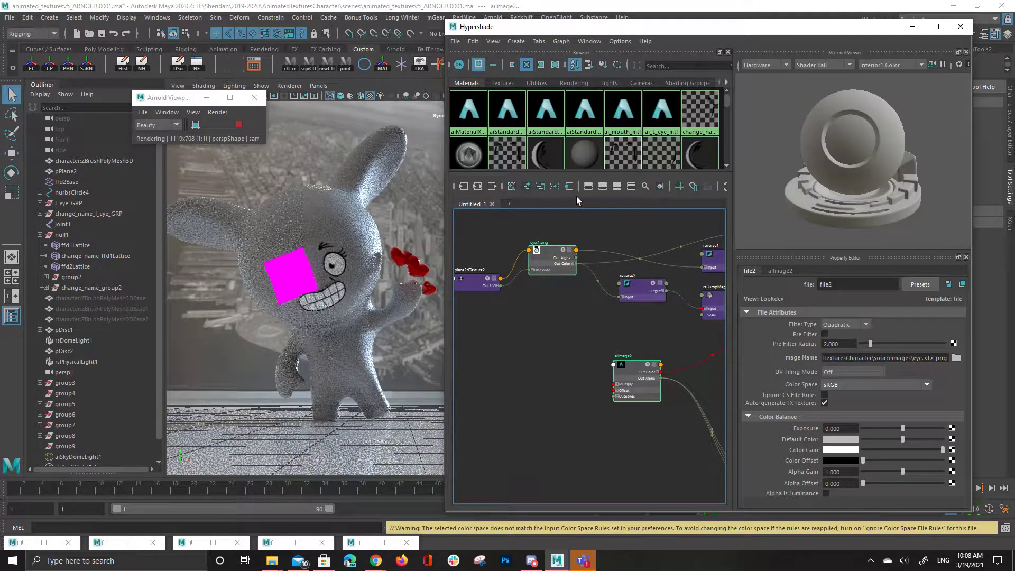
click(197, 64)
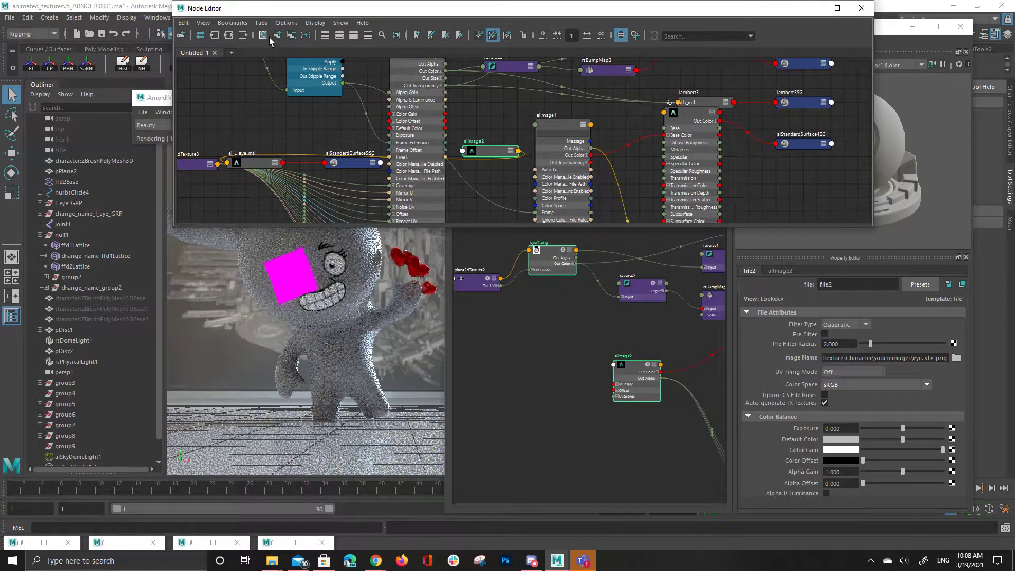
click(263, 35)
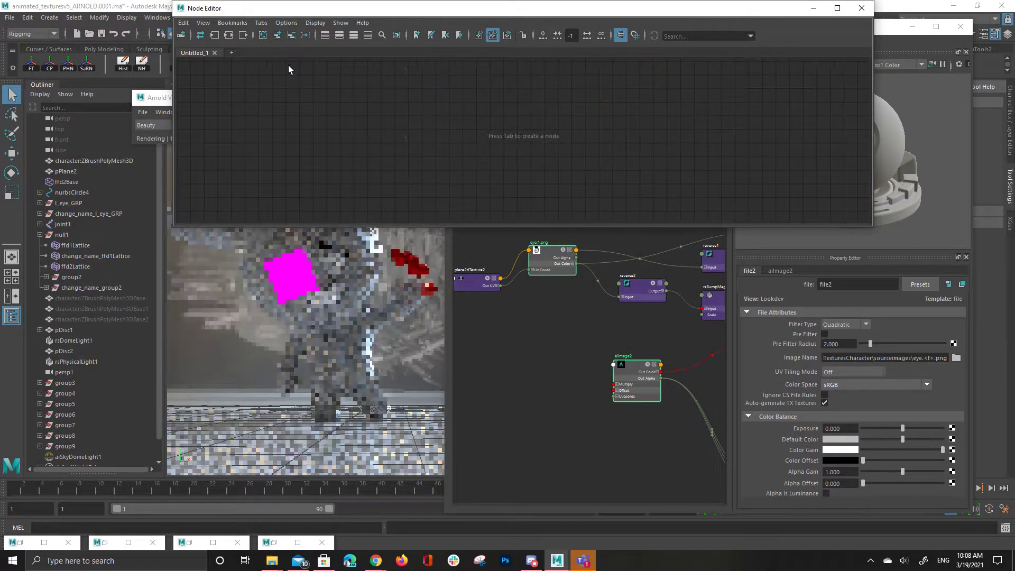
click(237, 38)
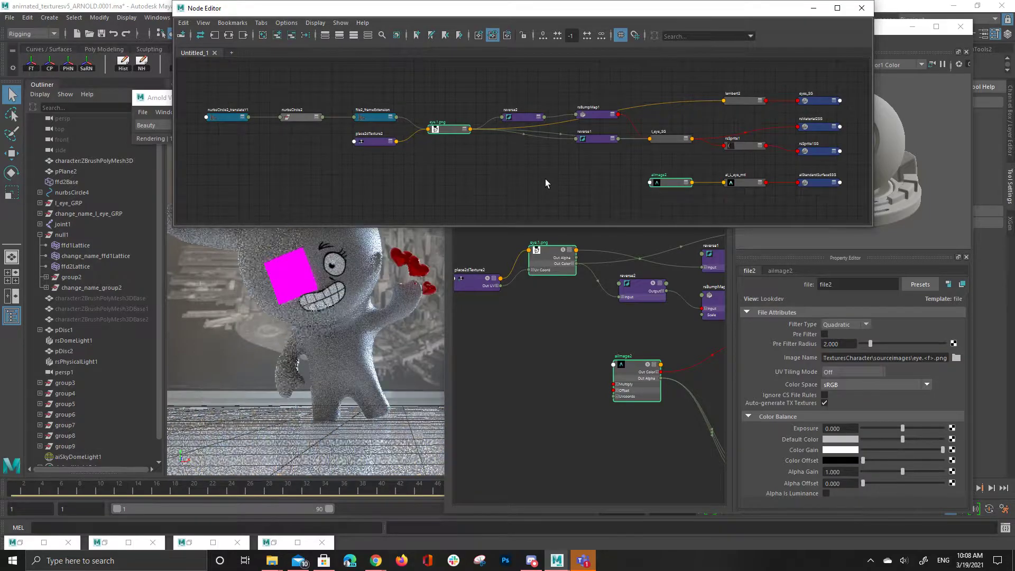
- Move the aiImage2 node next to the eye.1.png file node in the Node Editor graph
alt+right_drag(576, 206, 641, 201)
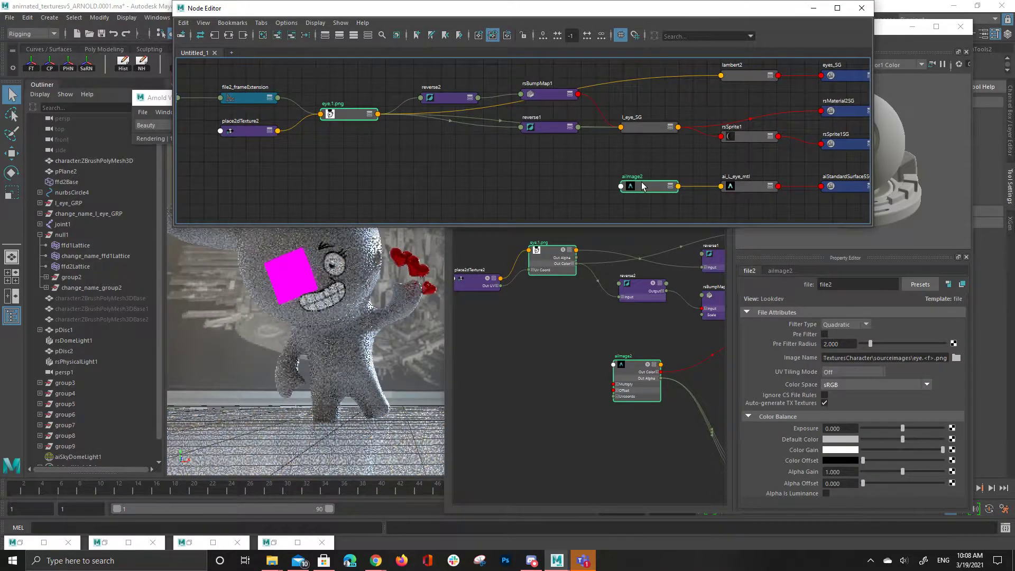
drag(642, 188, 342, 169)
alt+middle_drag(401, 163, 476, 180)
alt+right_drag(475, 180, 482, 154)
alt+middle_drag(435, 165, 457, 136)
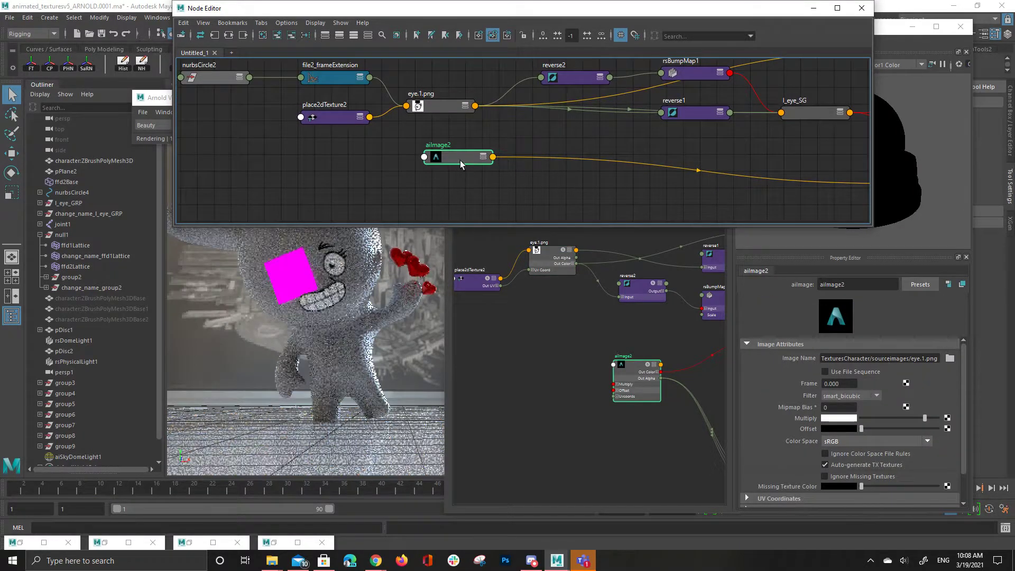
drag(568, 153, 564, 151)
- Expand the eye.1.png file node to its full attribute list, including Frame Extension
click(447, 112)
key(3)
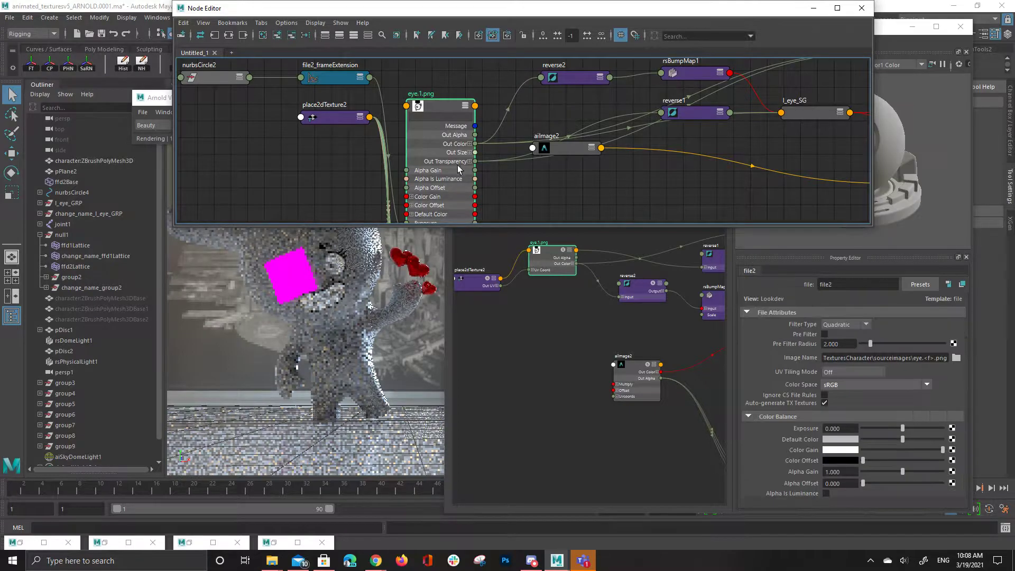
middle_drag(501, 181, 507, 120)
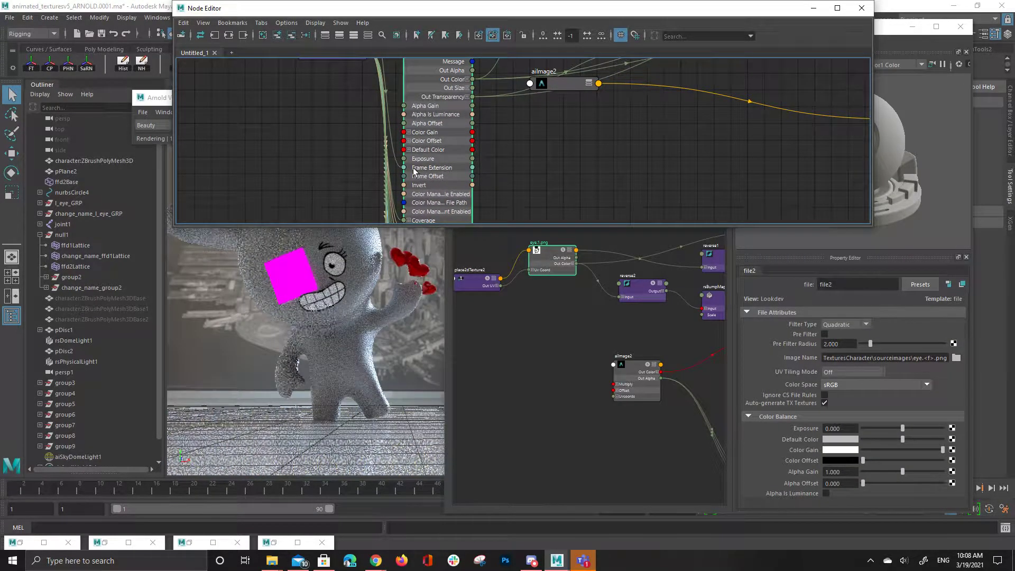
- Expand aiImage2 beside the file node to its full attribute list, and enable Use File Sequence on it
drag(561, 87, 618, 113)
key(3)
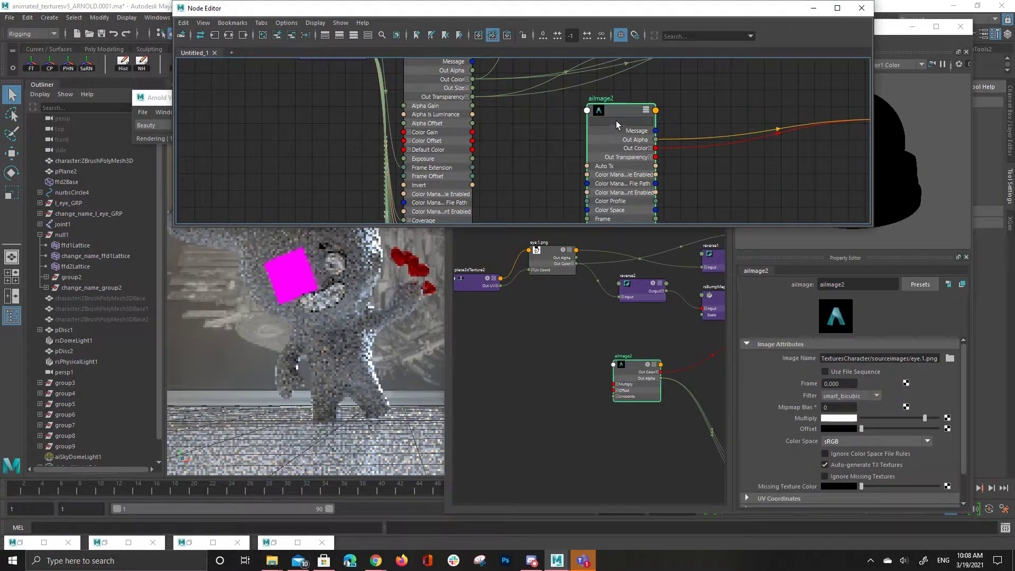
middle_drag(715, 196, 716, 142)
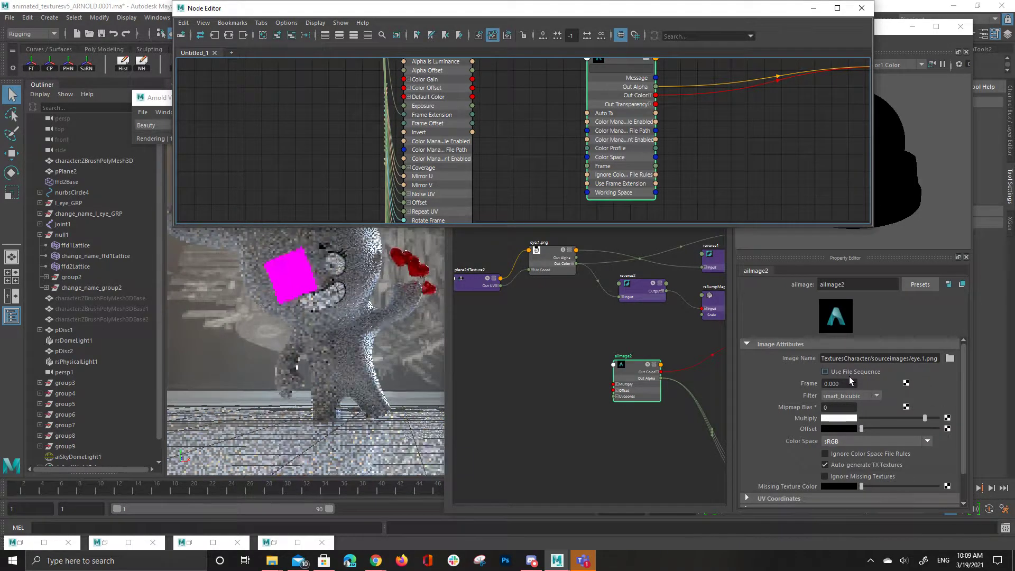
click(849, 373)
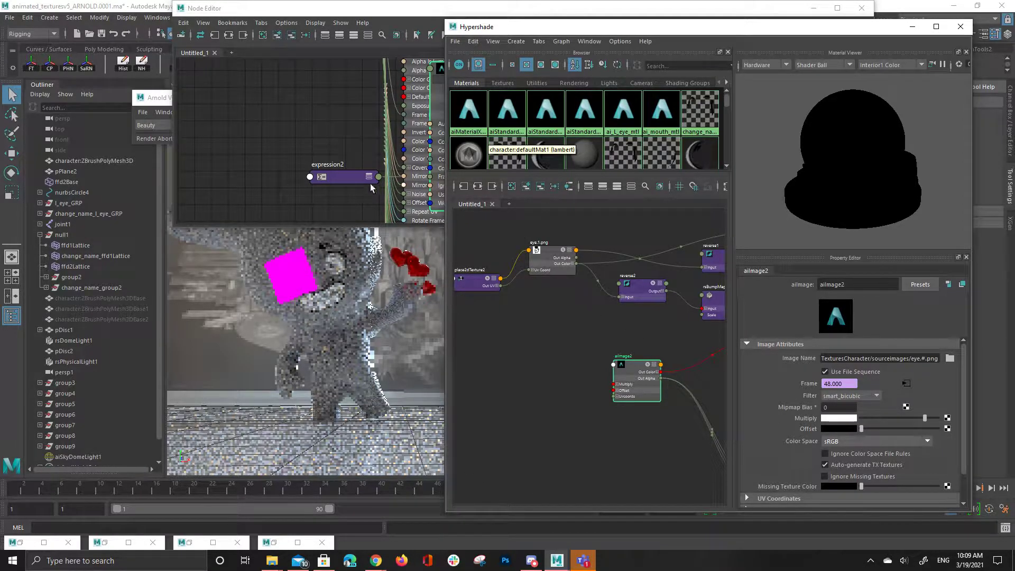
- Spread out the ai_L_eye_mtl, aiImage2 and file2_frameExtension nodes in the Node Editor so their attributes can be reached
alt+middle_drag(304, 128, 258, 161)
alt+right_drag(258, 161, 198, 148)
drag(432, 154, 481, 141)
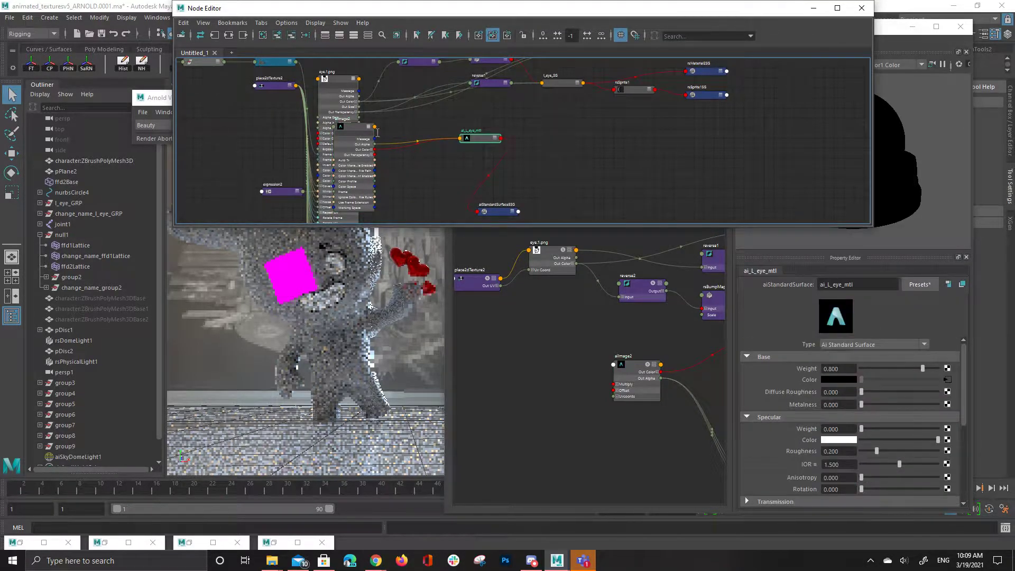
drag(361, 131, 424, 119)
alt+middle_drag(310, 143, 330, 191)
drag(306, 113, 279, 189)
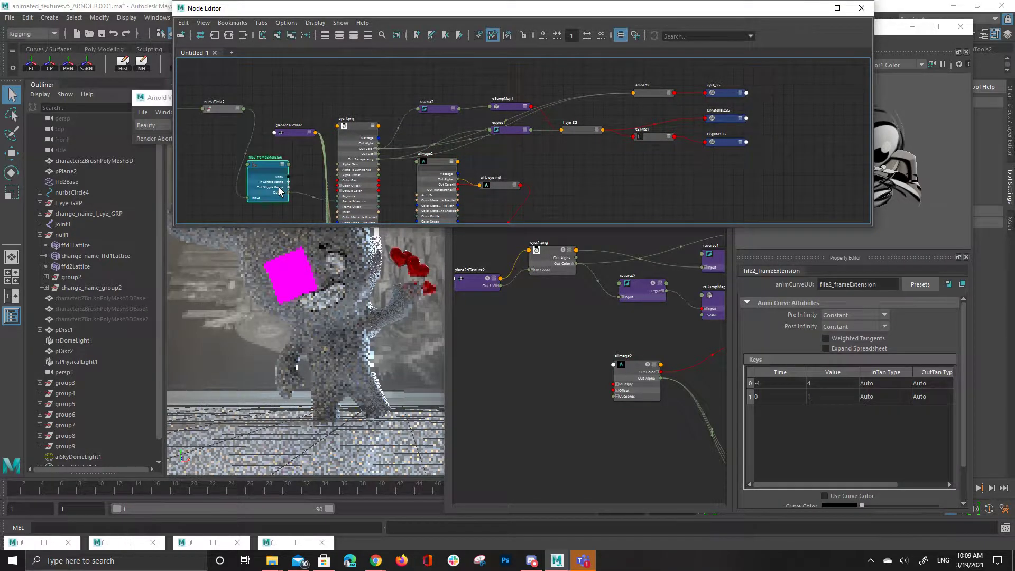
- Connect the Output of file2_frameExtension to the Frame input of aiImage2, and scrub the timeline to frame 46
alt+middle_drag(459, 200, 506, 131)
alt+right_drag(506, 132, 606, 171)
alt+middle_drag(605, 171, 679, 173)
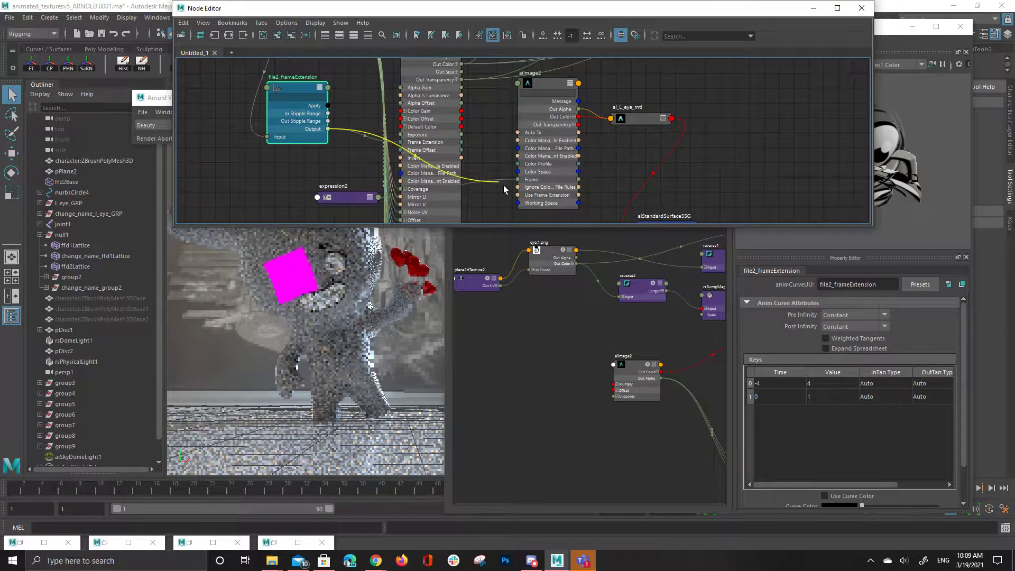
drag(503, 189, 523, 184)
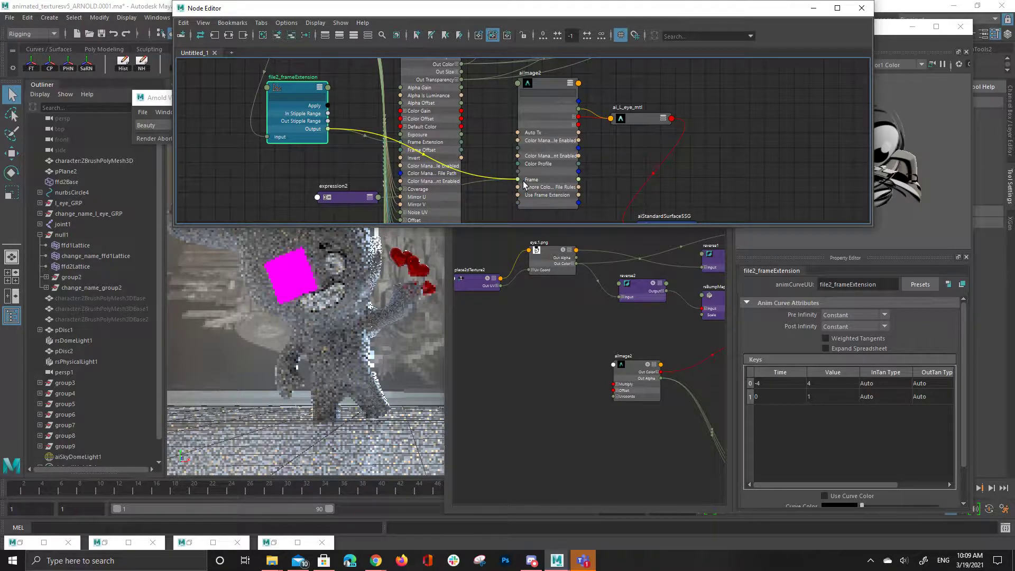
drag(342, 199, 522, 187)
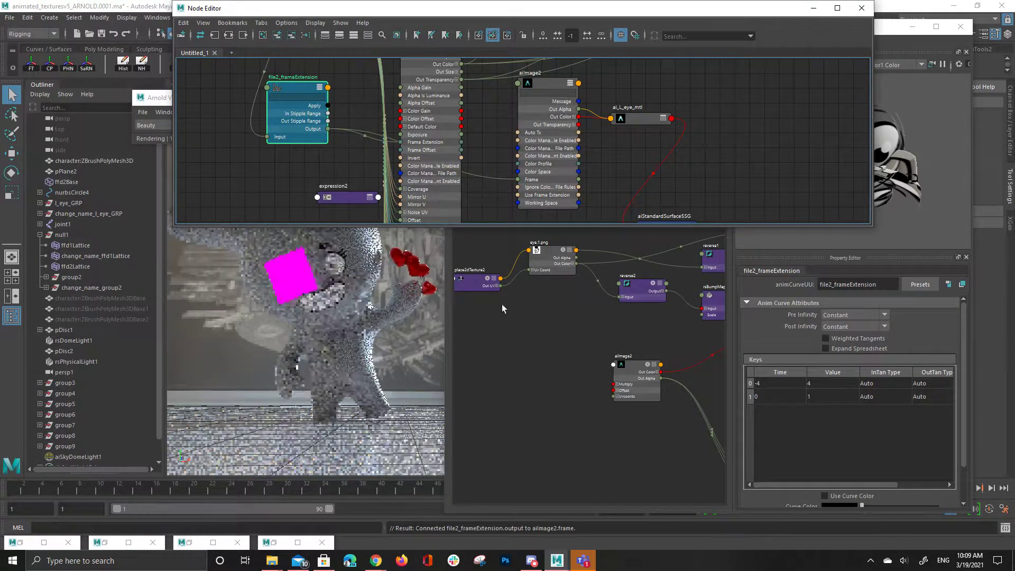
drag(48, 493, 446, 510)
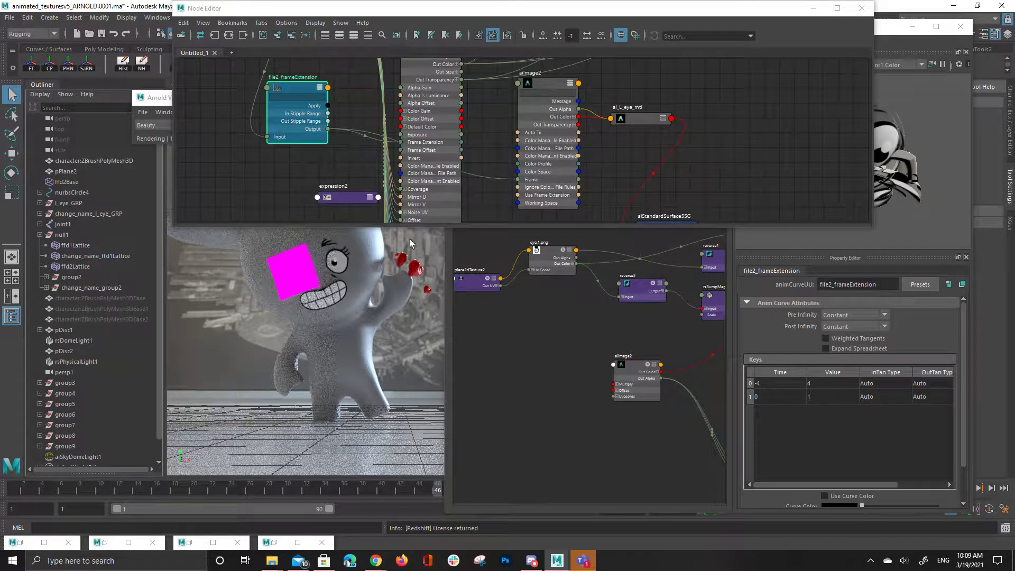
- Select the magenta eye mesh on the character and clear the Node Editor graph
click(300, 292)
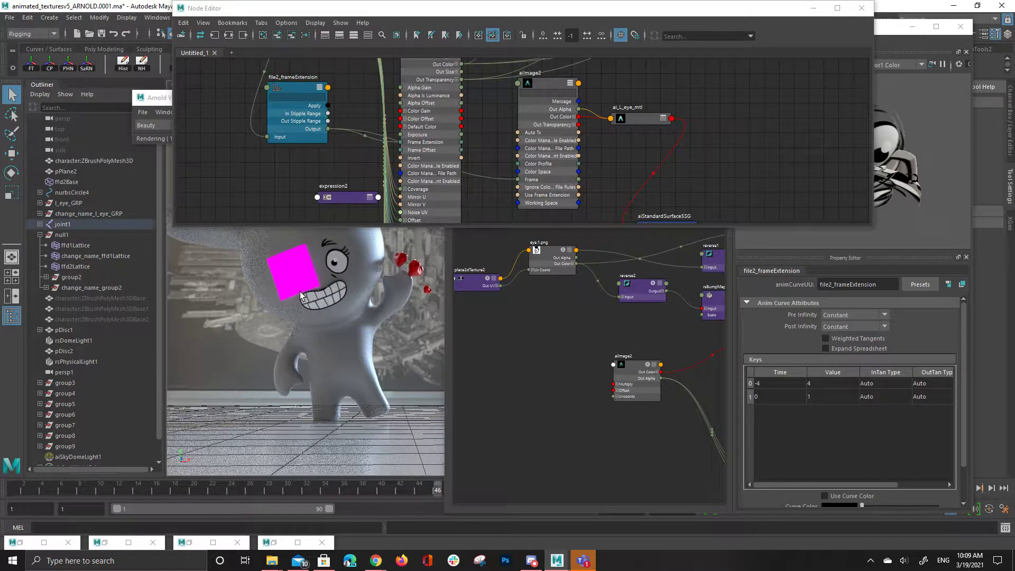
click(296, 302)
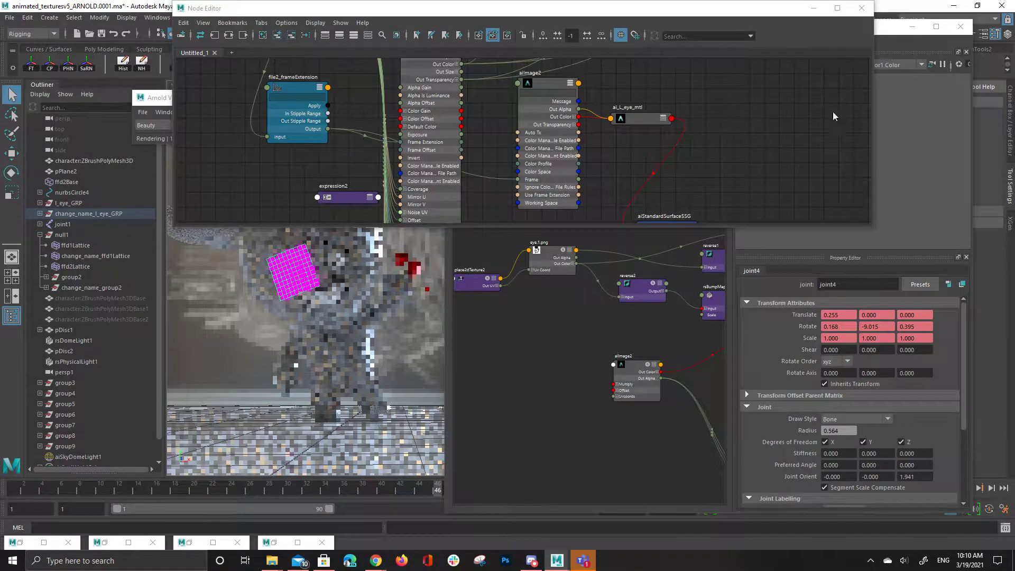
click(613, 367)
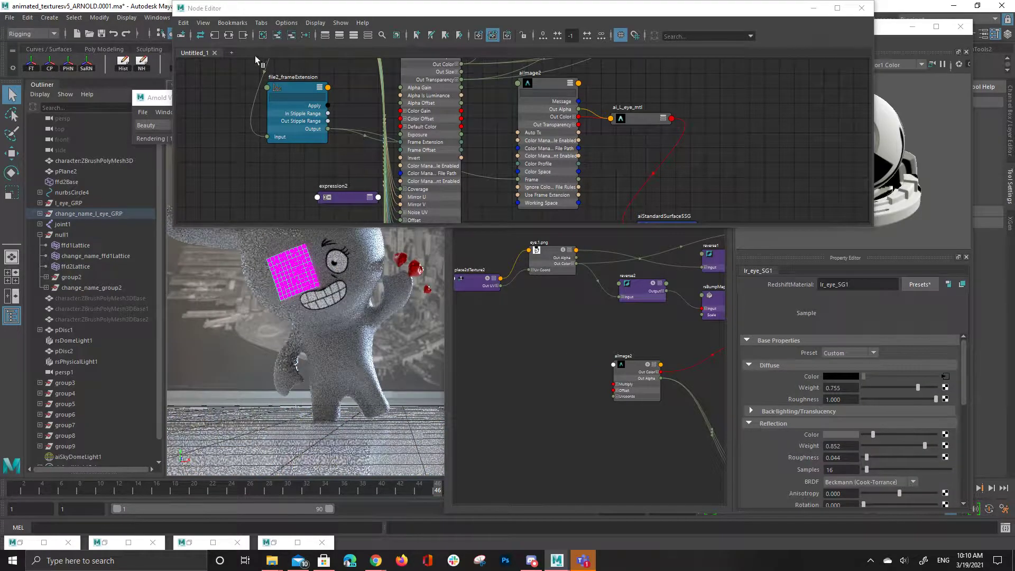
click(230, 35)
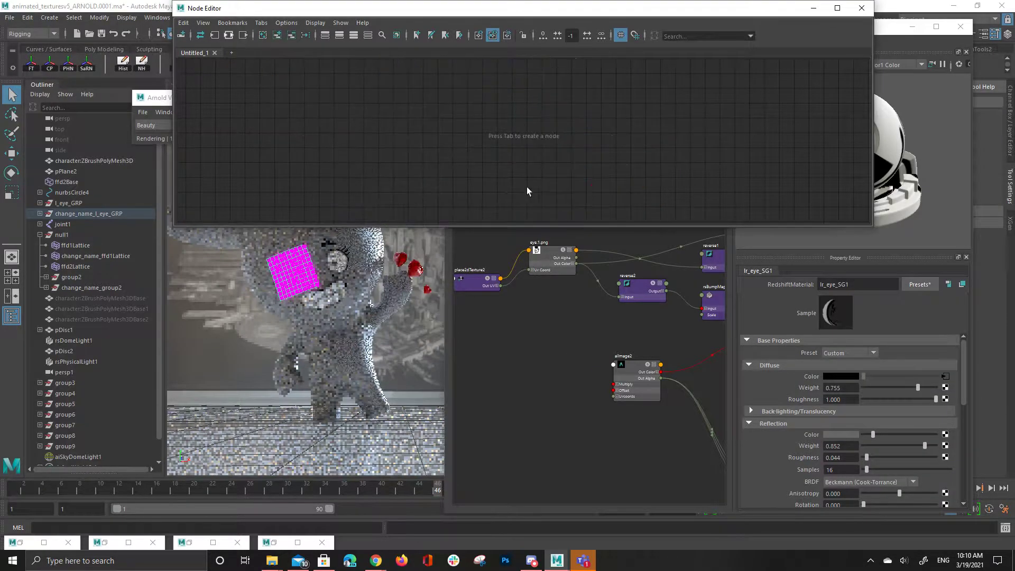
- Graph the selected eye mesh's material in Hypershade with its input and output connections
click(529, 282)
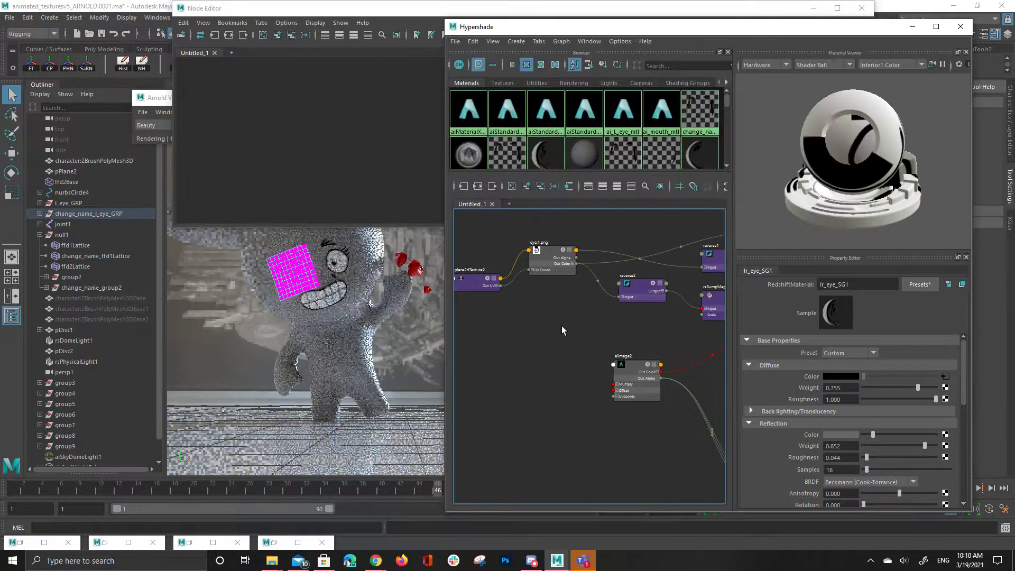
click(516, 191)
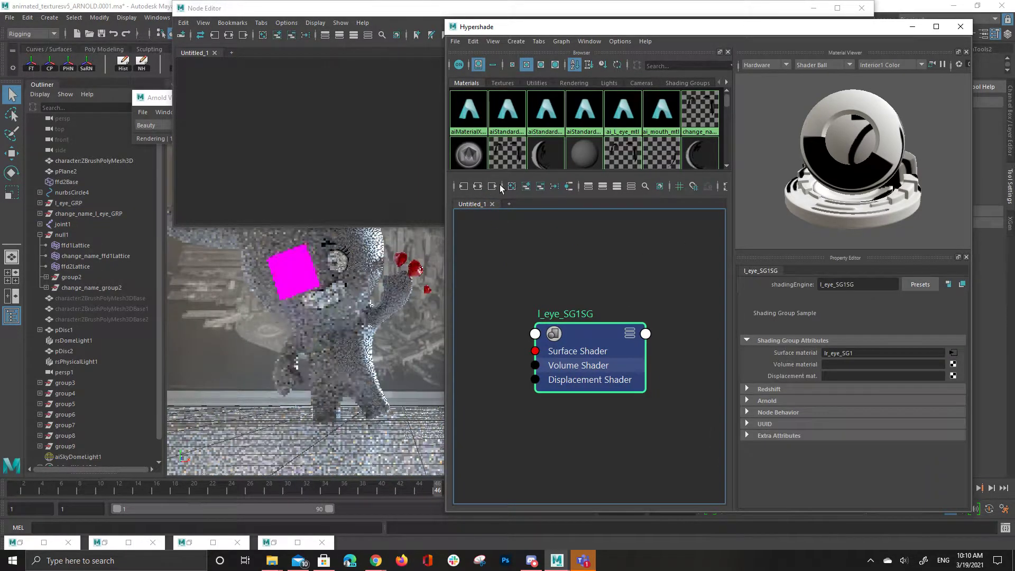
click(478, 187)
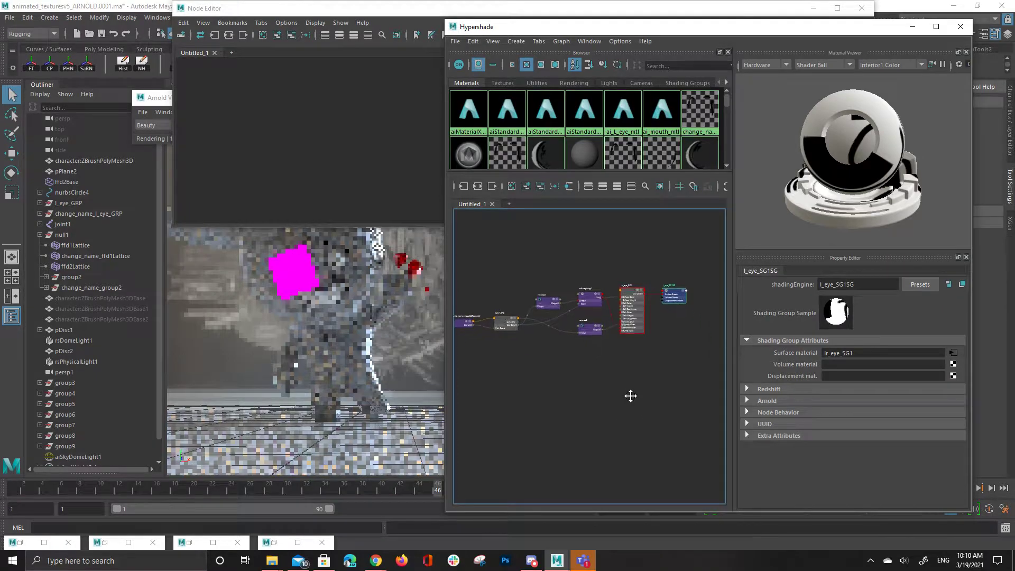
scroll(631, 396, up, 2)
alt+middle_drag(679, 403, 687, 485)
scroll(636, 456, up, 3)
scroll(688, 486, down, 2)
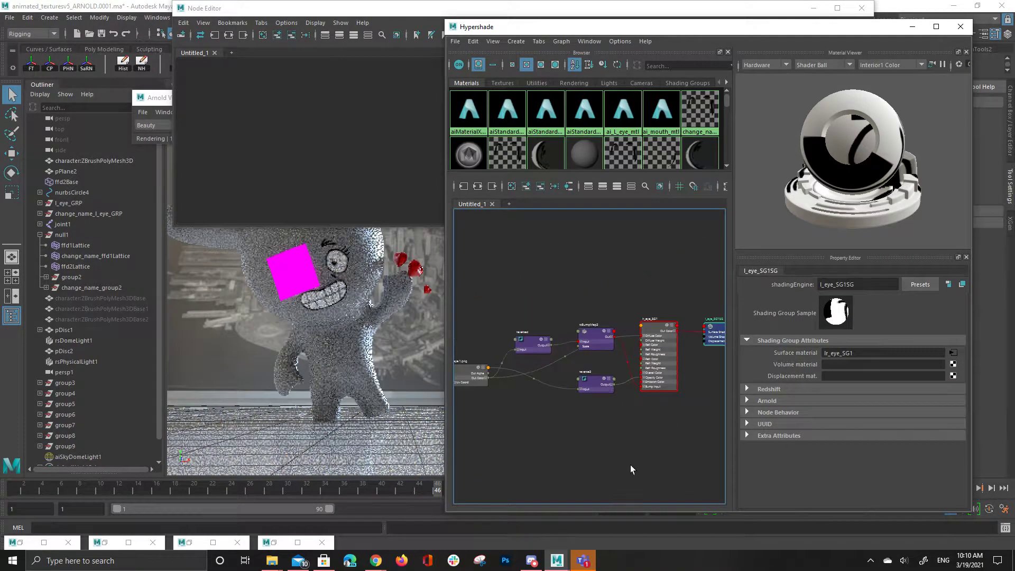
alt+middle_drag(630, 465, 639, 405)
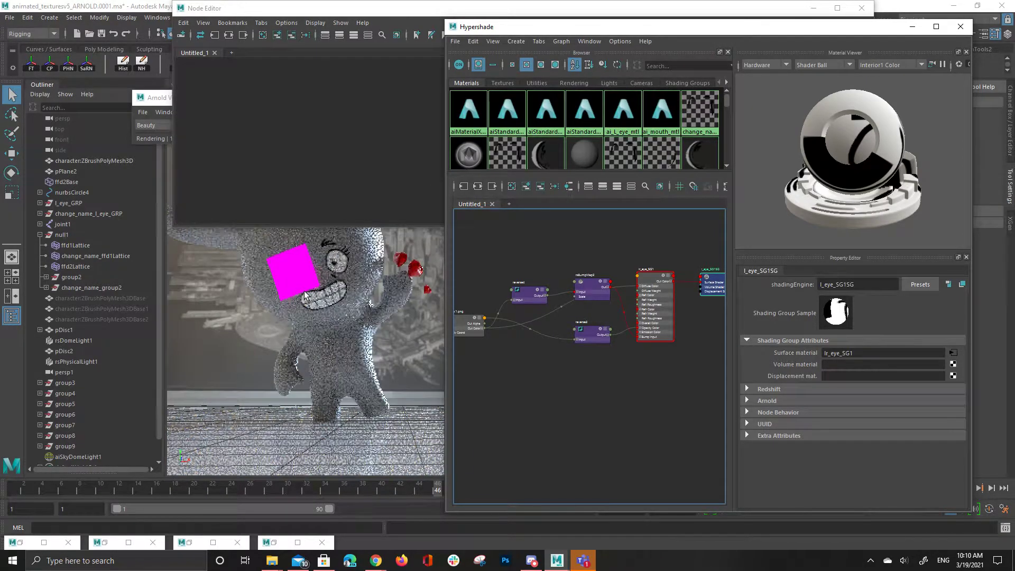
- Add ai_L_eye_mtl to the Hypershade graph below the Redshift eye material, and graph the connections of both materials
click(633, 115)
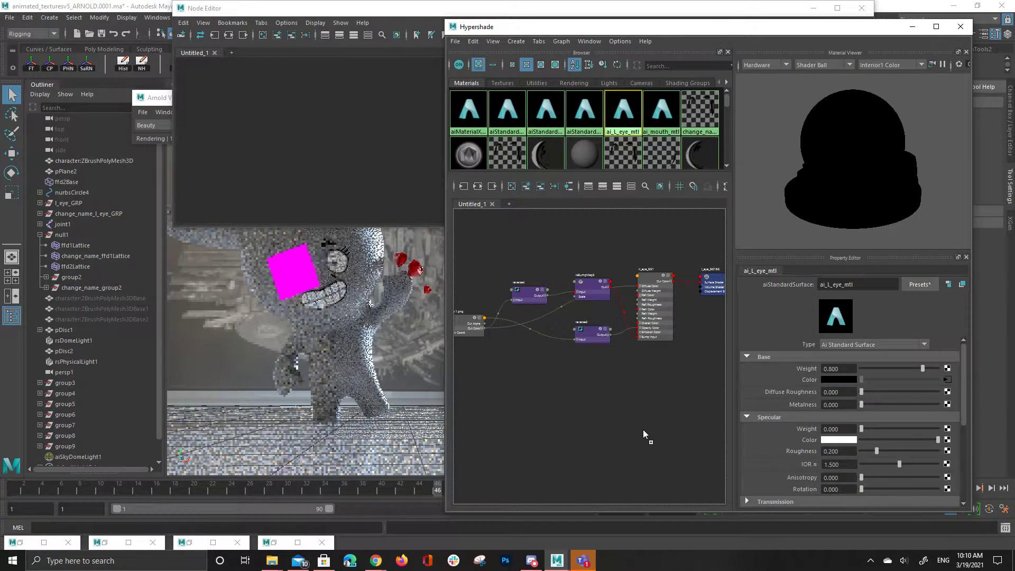
middle_drag(642, 430, 644, 432)
alt+middle_drag(674, 388, 603, 356)
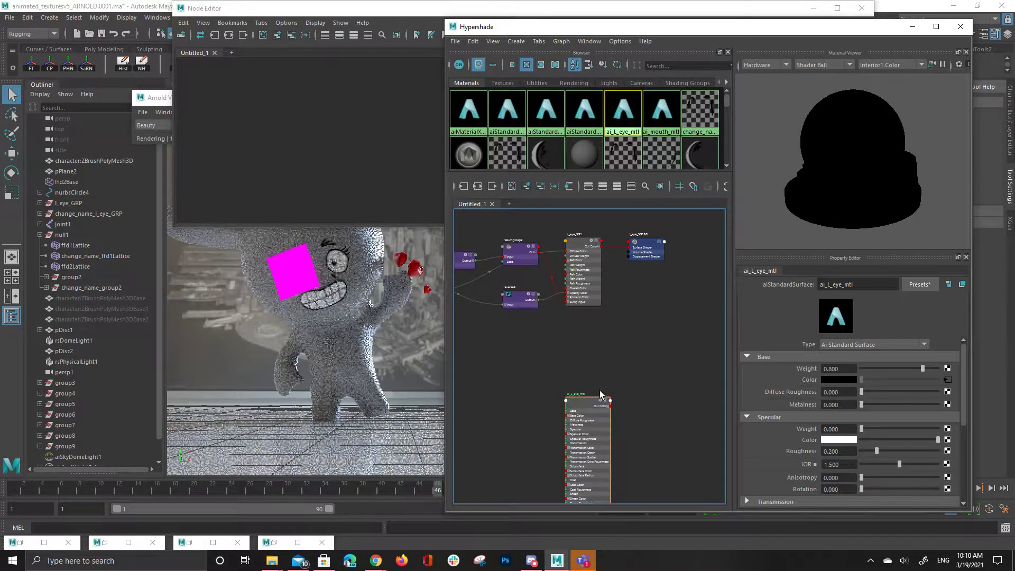
drag(601, 393, 618, 345)
shift+click(593, 245)
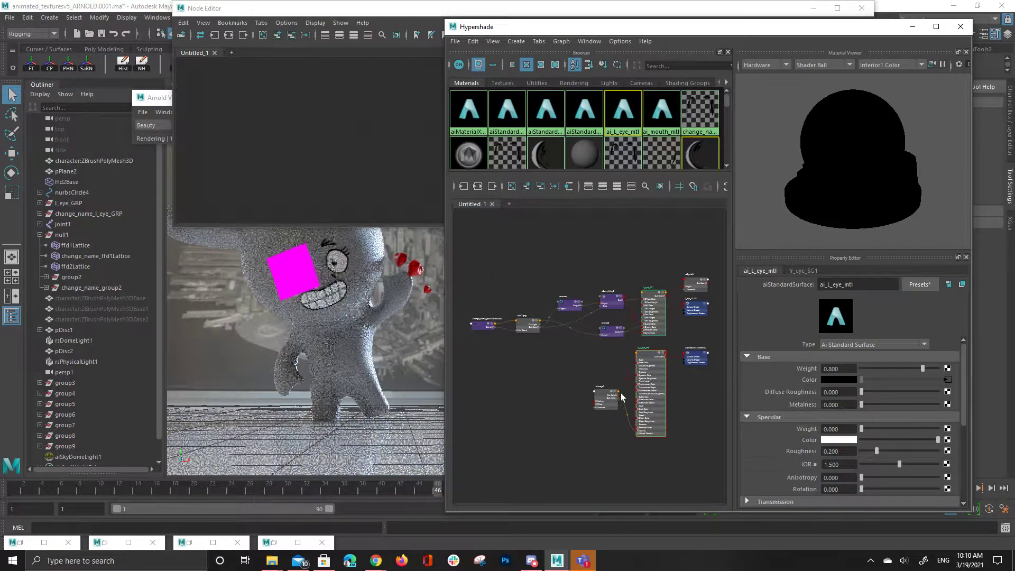
scroll(690, 363, up, 5)
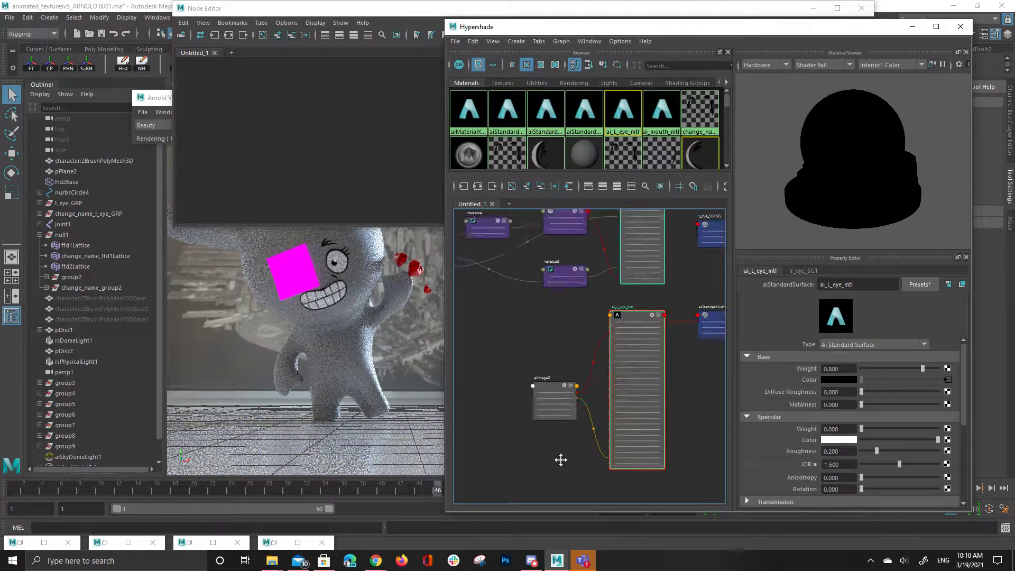
scroll(653, 370, down, 3)
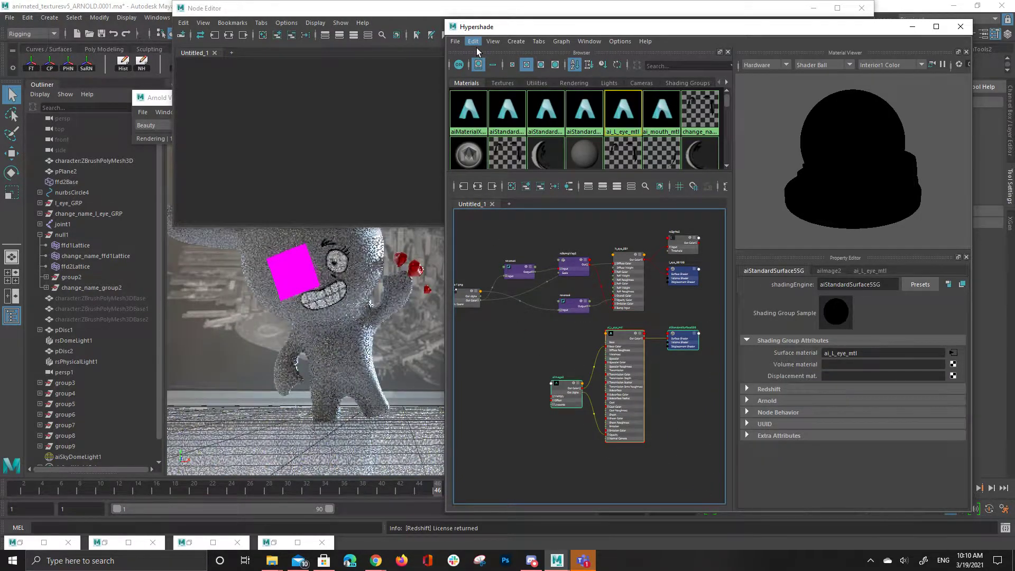
- Duplicate the shading network of ai_L_eye_mtl with aiImage2, and move the copied nodes below the originals
click(473, 47)
mouse_move(550, 154)
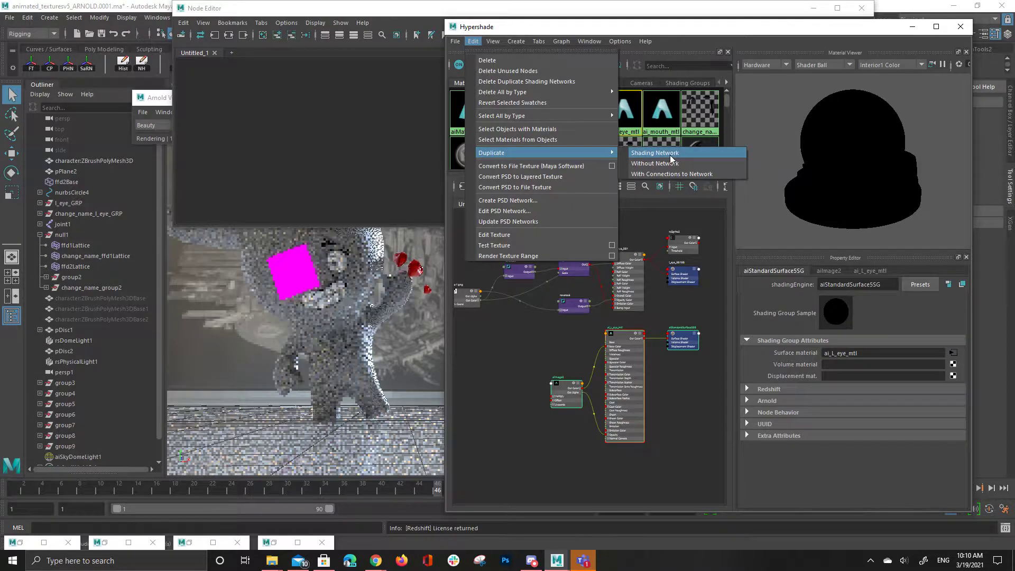
click(670, 153)
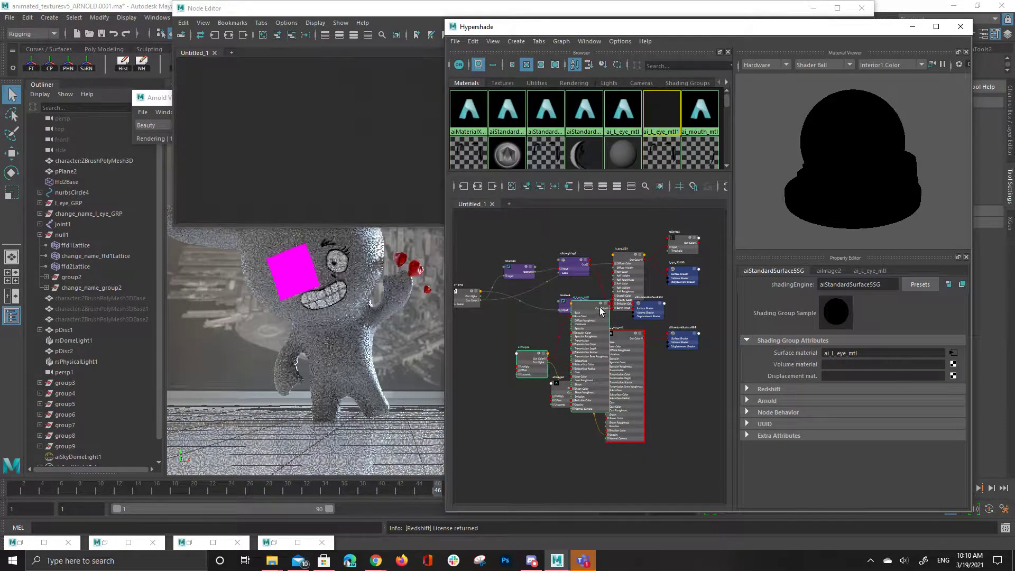
drag(601, 312, 557, 433)
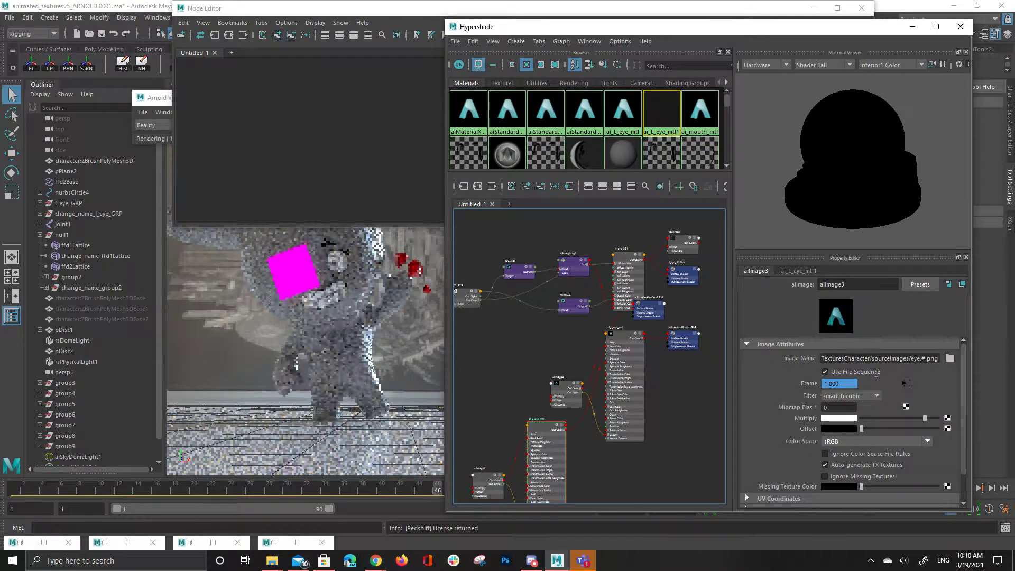
- Rename the duplicated eye material to ai_R_eye_mtl1
click(549, 443)
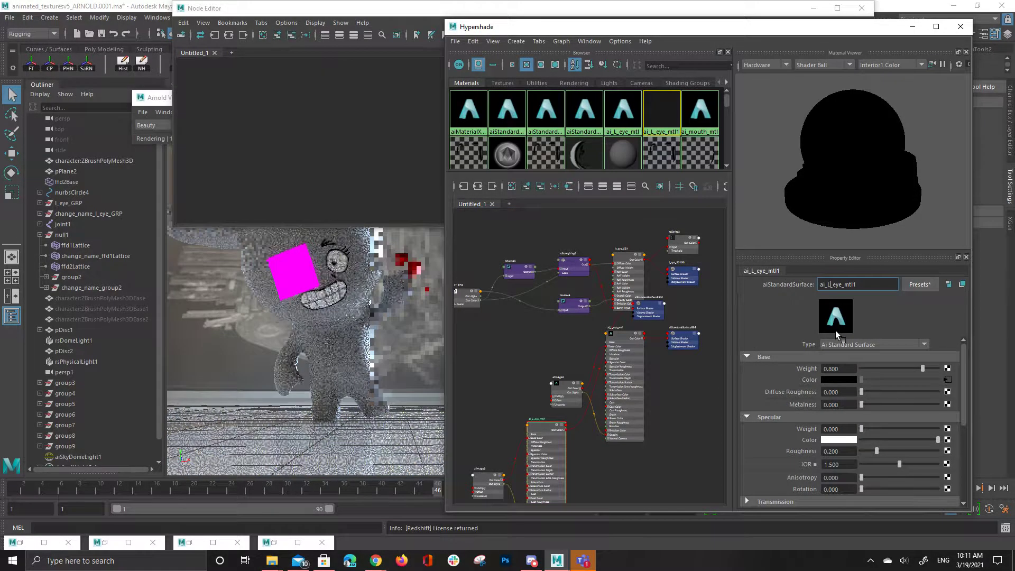
key(BackSpace)
text(R)
key(Return)
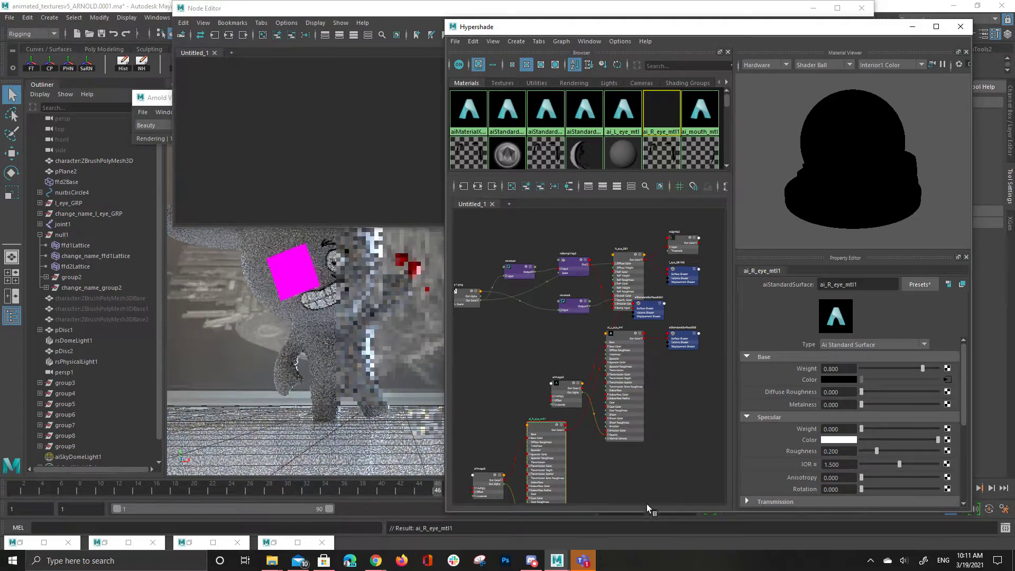
- Break the connection on the Frame attribute of aiImage3, the image node feeding ai_R_eye_mtl1
alt+middle_drag(556, 402, 618, 323)
alt+right_drag(618, 323, 722, 330)
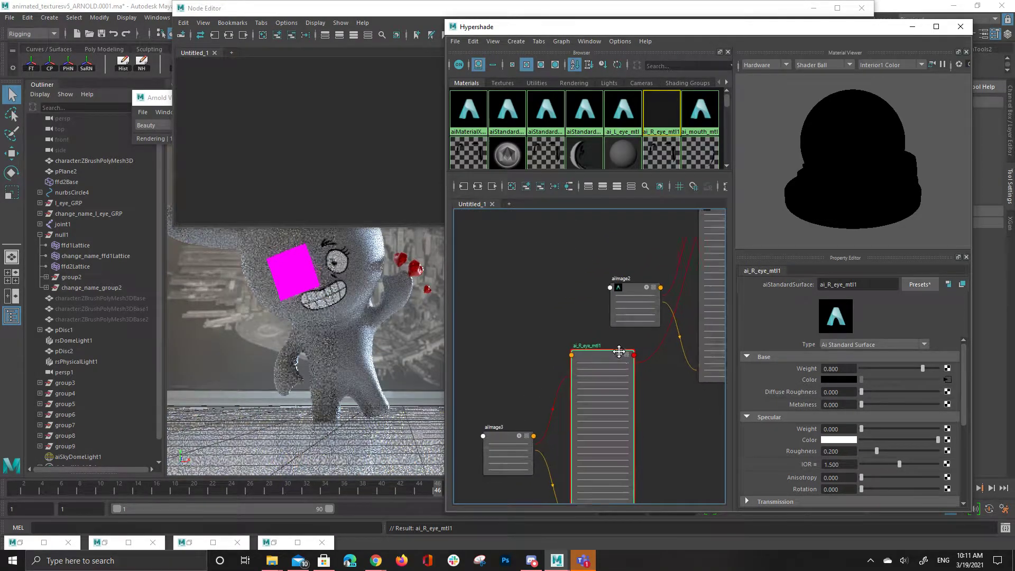
alt+middle_drag(628, 369, 665, 323)
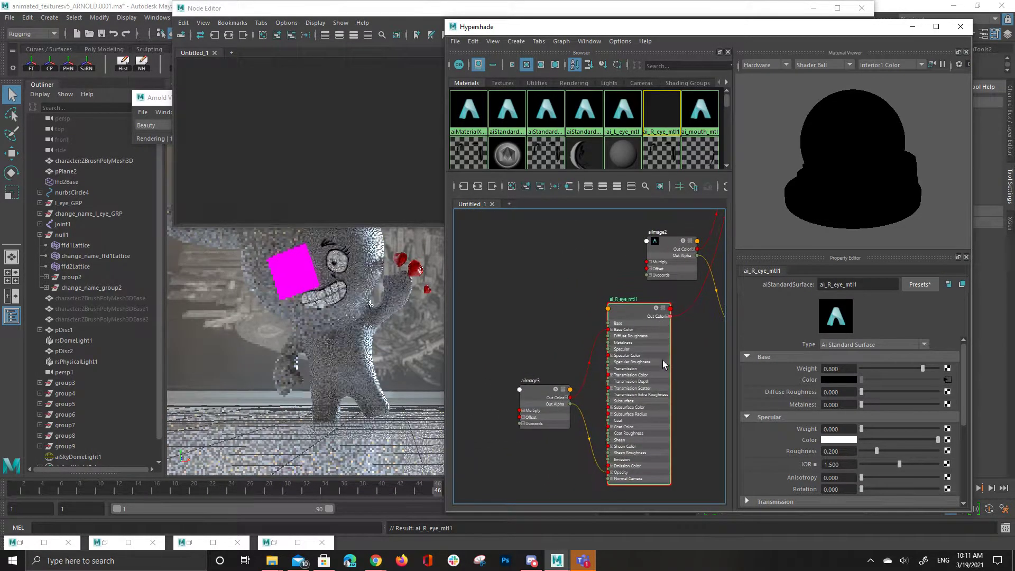
click(546, 397)
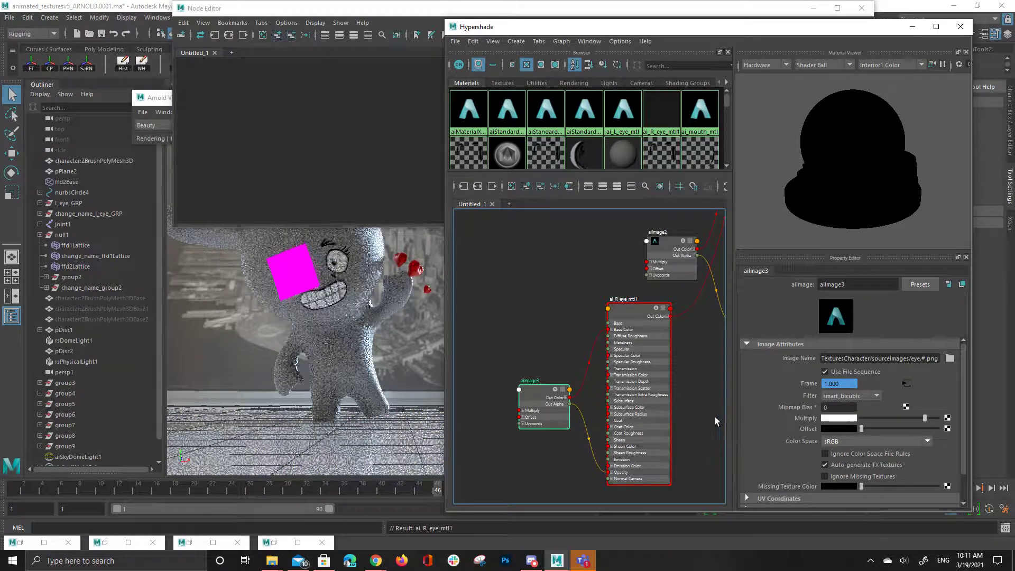
mouse_move(659, 302)
alt+middle_down()
mouse_move(470, 415)
mouse_move(477, 409)
alt+middle_up()
drag(588, 285, 605, 297)
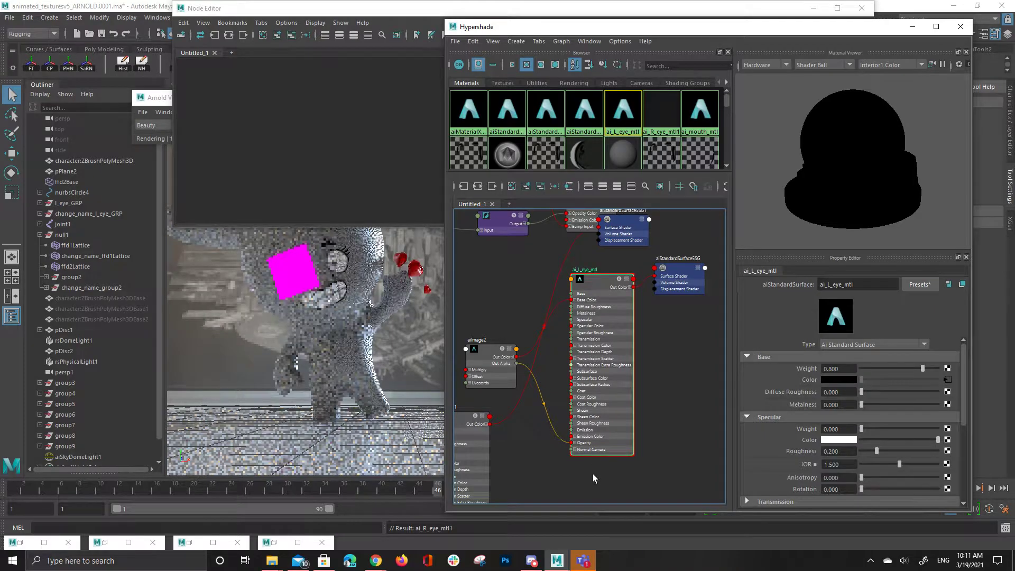
drag(489, 331, 490, 318)
alt+middle_drag(630, 378, 717, 336)
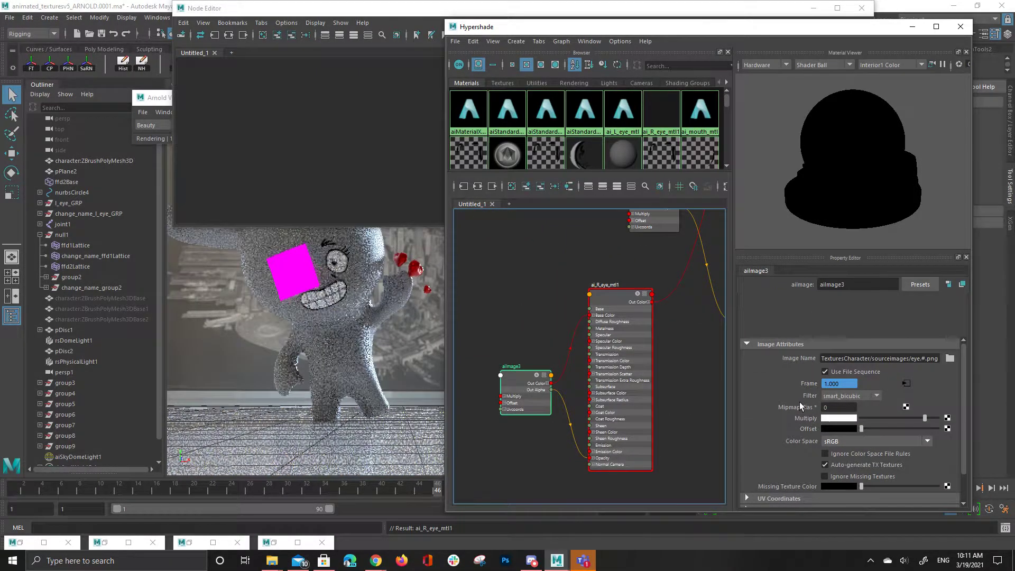
right_click(819, 386)
click(850, 426)
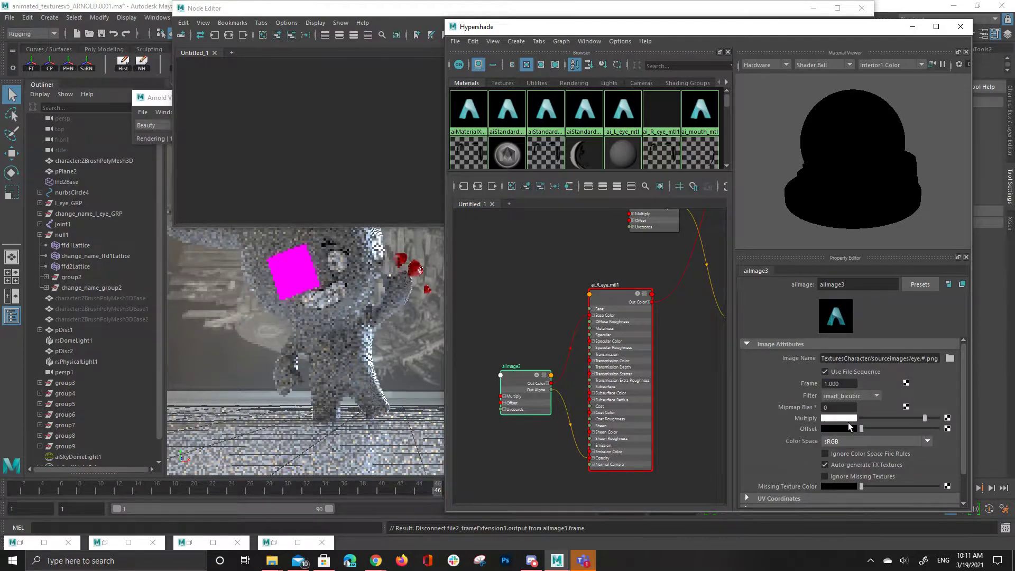
- Move the change_name_file2 texture node down beside aiImage3 in the Hypershade graph
alt+middle_drag(638, 391, 599, 444)
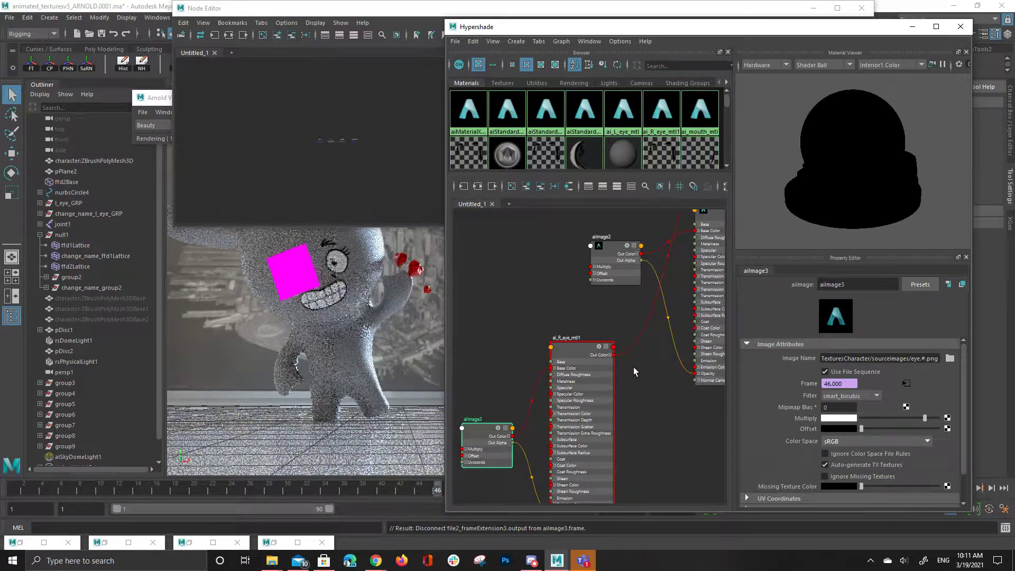
click(621, 257)
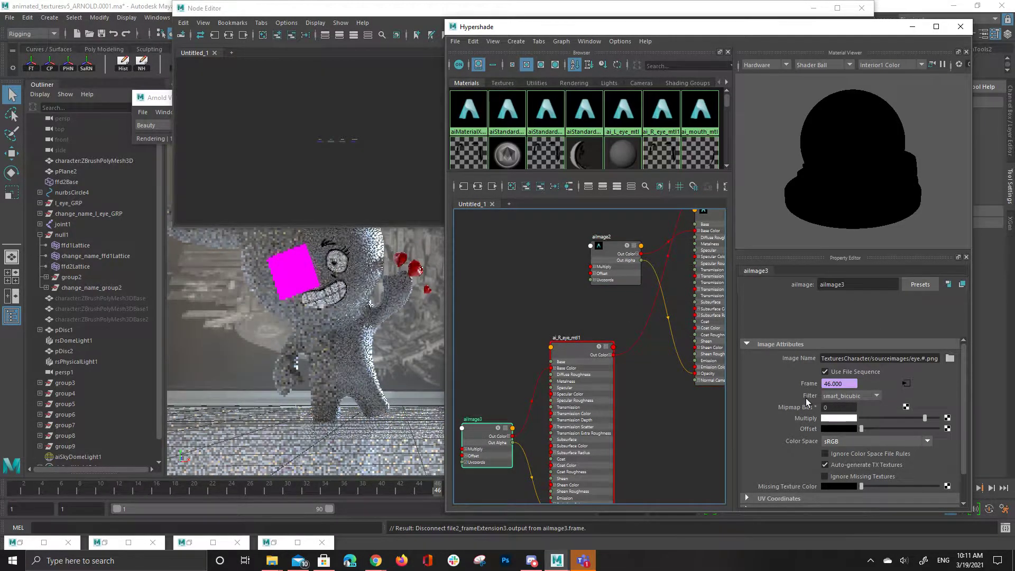
alt+middle_drag(539, 390, 571, 380)
alt+right_drag(570, 380, 529, 388)
alt+middle_drag(526, 389, 610, 426)
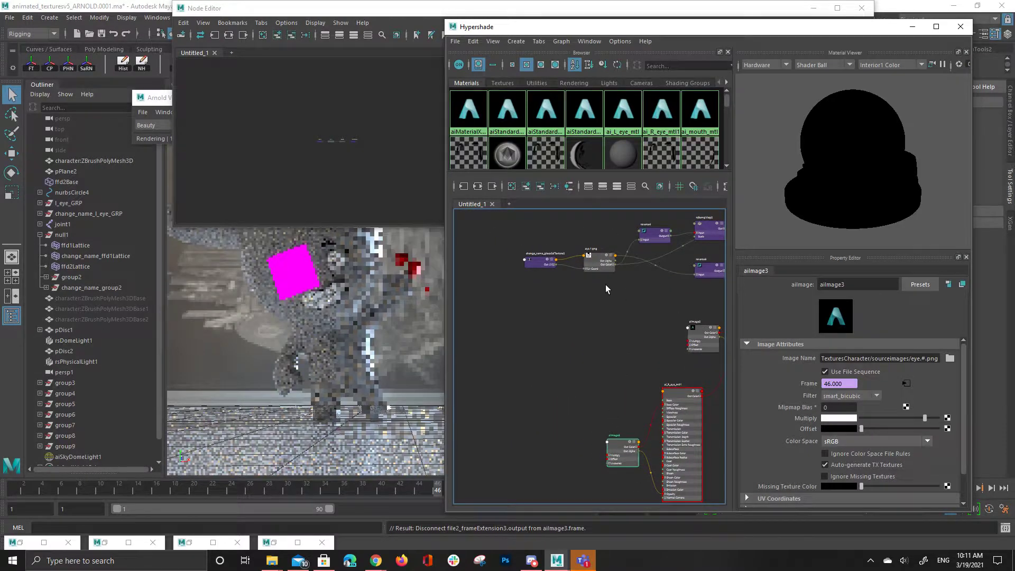
drag(598, 264, 610, 397)
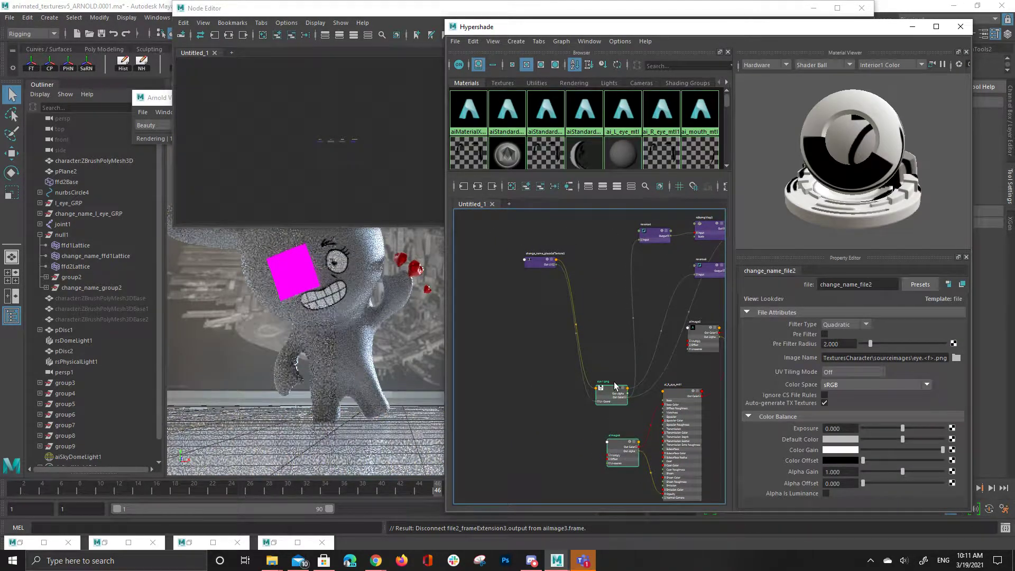
- Graph the input and output connections of change_name_file2 and aiImage3 together in the Node Editor, and expand both nodes to show their attributes
click(272, 91)
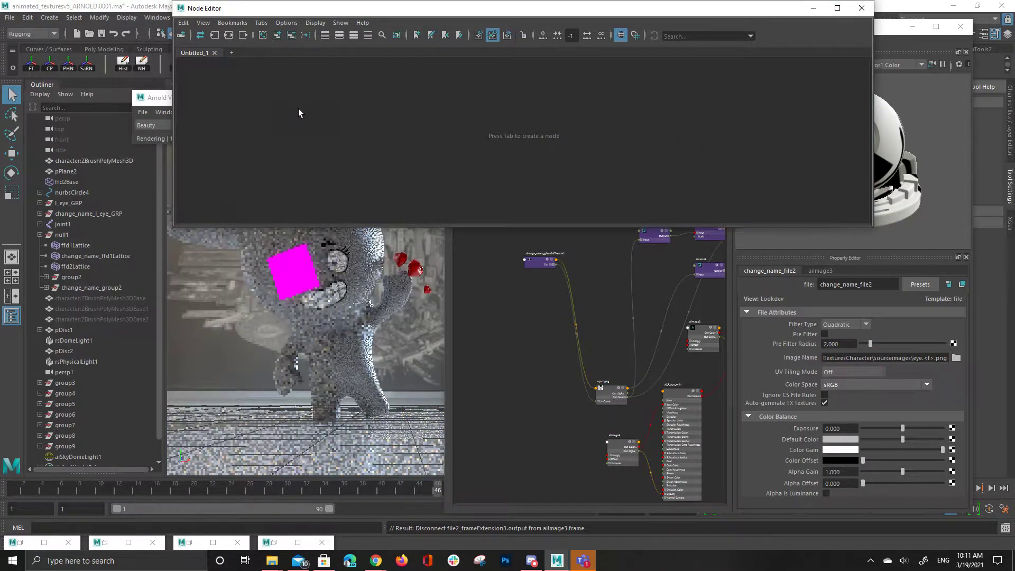
click(600, 397)
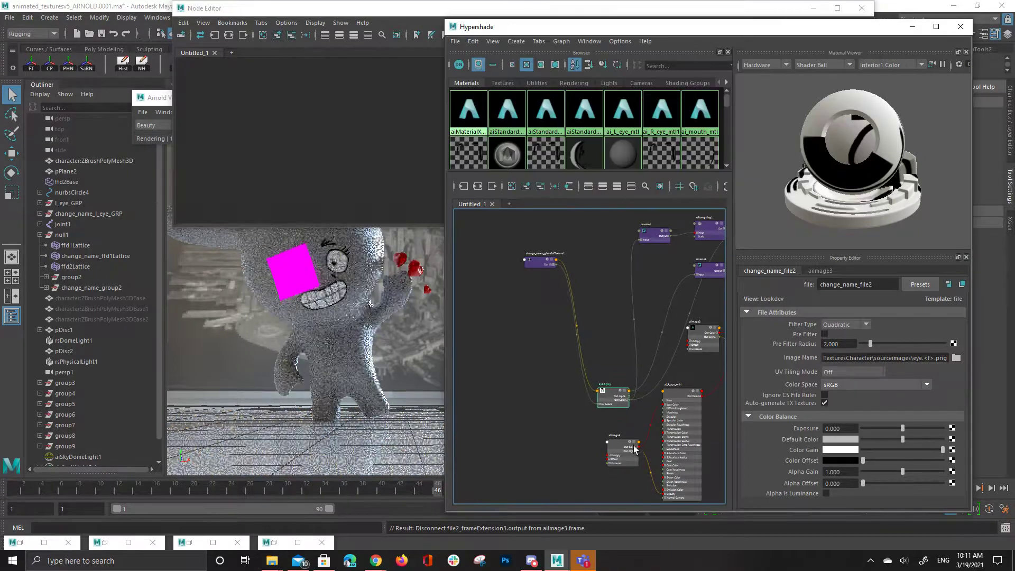
click(235, 41)
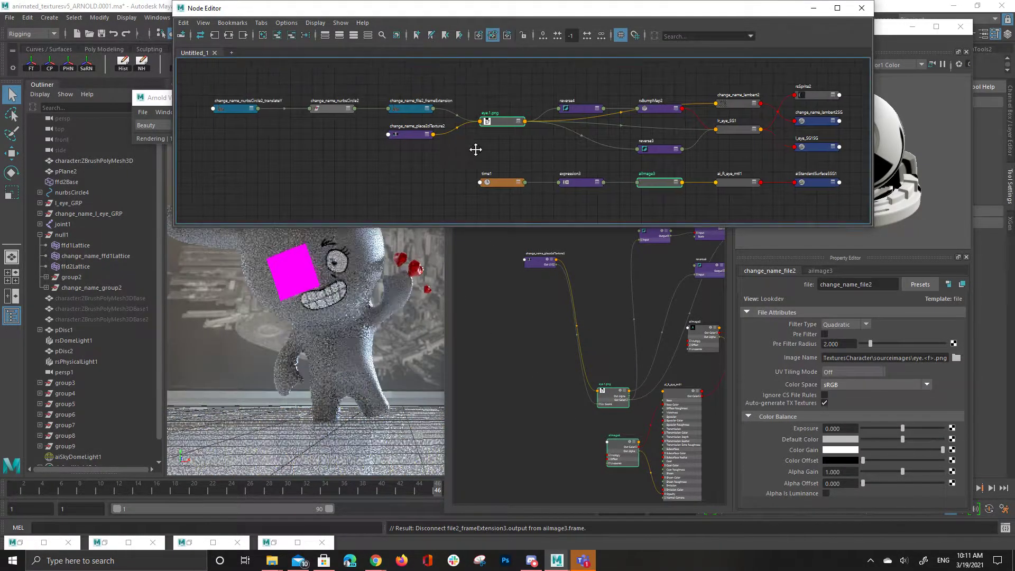
alt+middle_drag(476, 150, 508, 149)
alt+right_drag(507, 149, 534, 147)
alt+middle_drag(681, 168, 635, 129)
key(3)
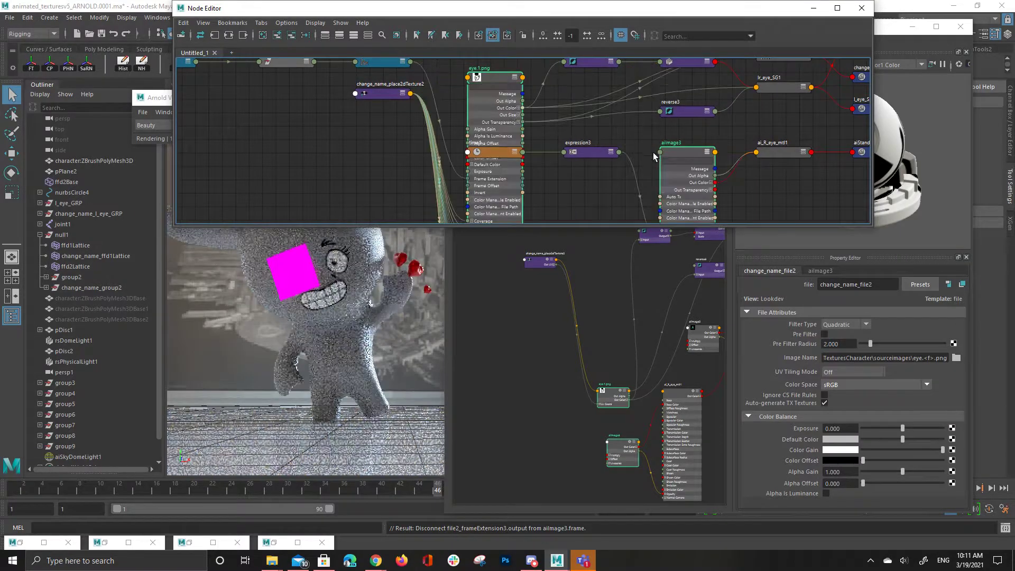
- Move the aiImage3 node down into the free space below its neighbouring nodes in the Node Editor
alt+middle_drag(581, 189, 517, 103)
click(668, 138)
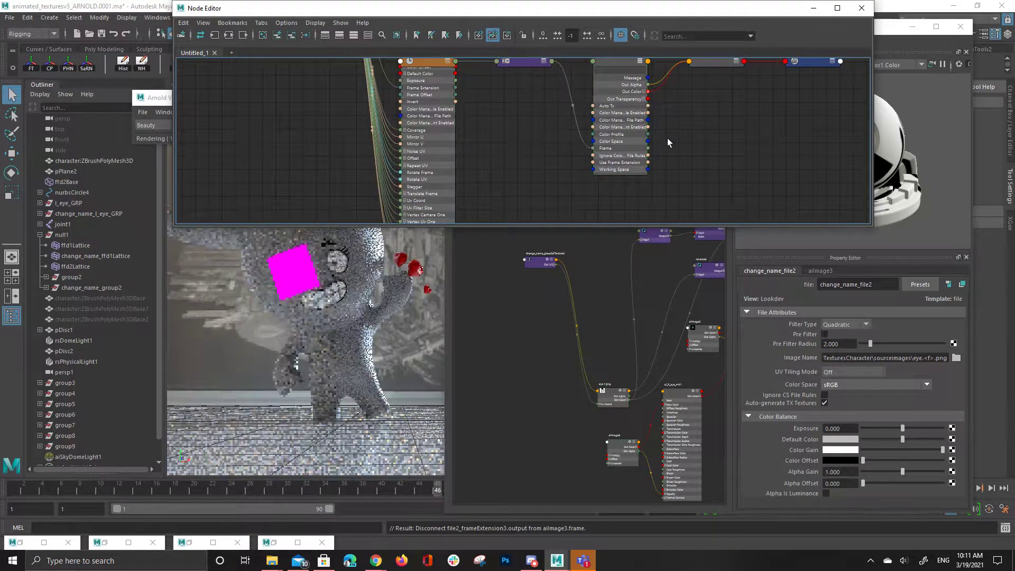
alt+middle_drag(667, 138, 667, 164)
drag(617, 95, 592, 195)
alt+middle_drag(637, 168, 675, 60)
alt+middle_drag(516, 147, 533, 183)
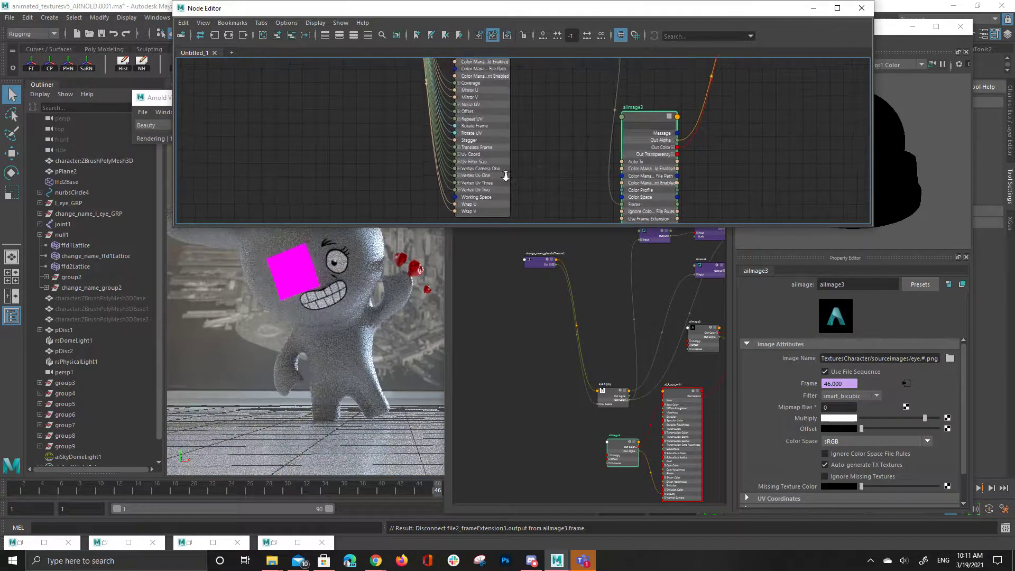
scroll(505, 174, down, 2)
alt+middle_drag(449, 155, 447, 230)
- Collapse the change_name_file2 texture node to its header, and move aiImage3 back up near expression3
click(488, 82)
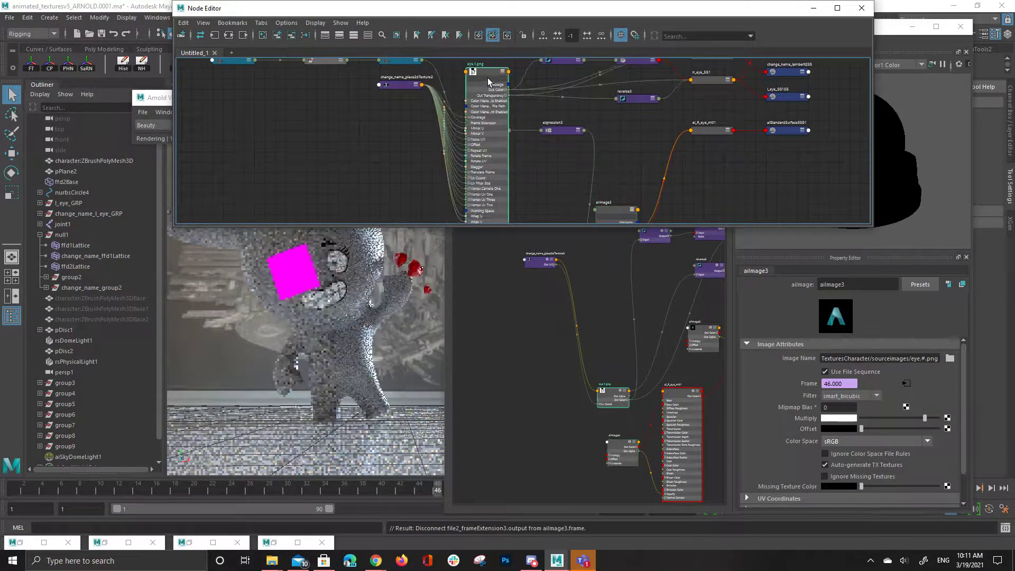
key(1)
alt+middle_drag(574, 195, 536, 163)
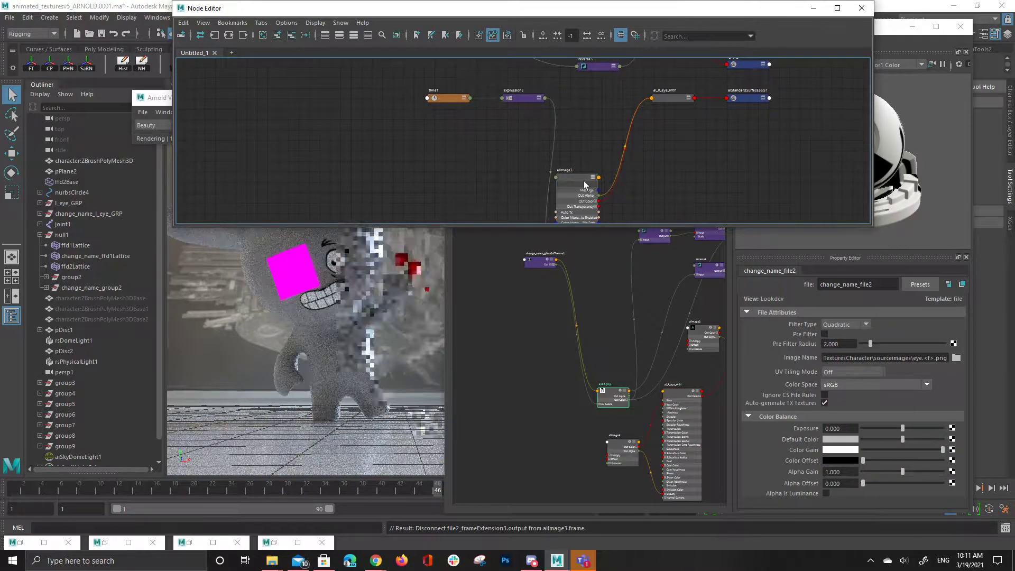
drag(583, 182, 590, 108)
alt+middle_drag(431, 141, 396, 208)
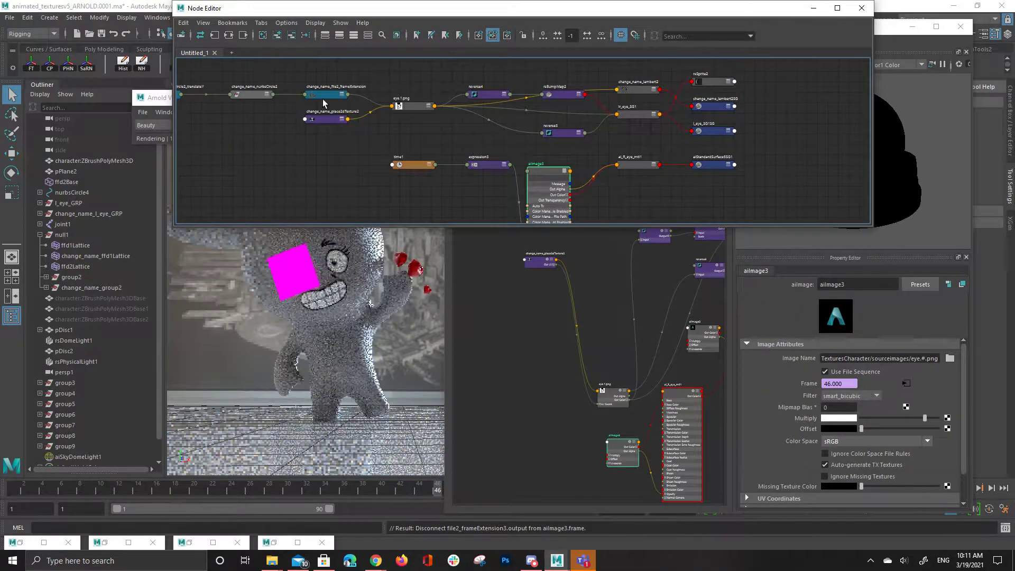
- Place change_name_file2_frameExtension beside aiImage3, expand it, and connect its Output to the Frame attribute of aiImage3
drag(385, 205, 416, 209)
key(3)
alt+middle_drag(490, 165, 479, 71)
alt+right_drag(480, 71, 472, 178)
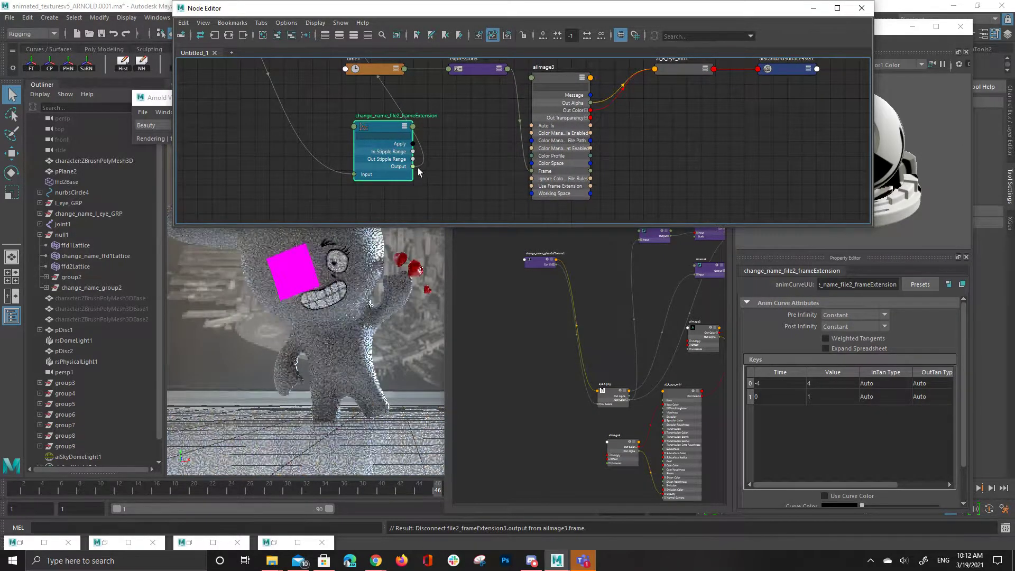
drag(414, 167, 532, 171)
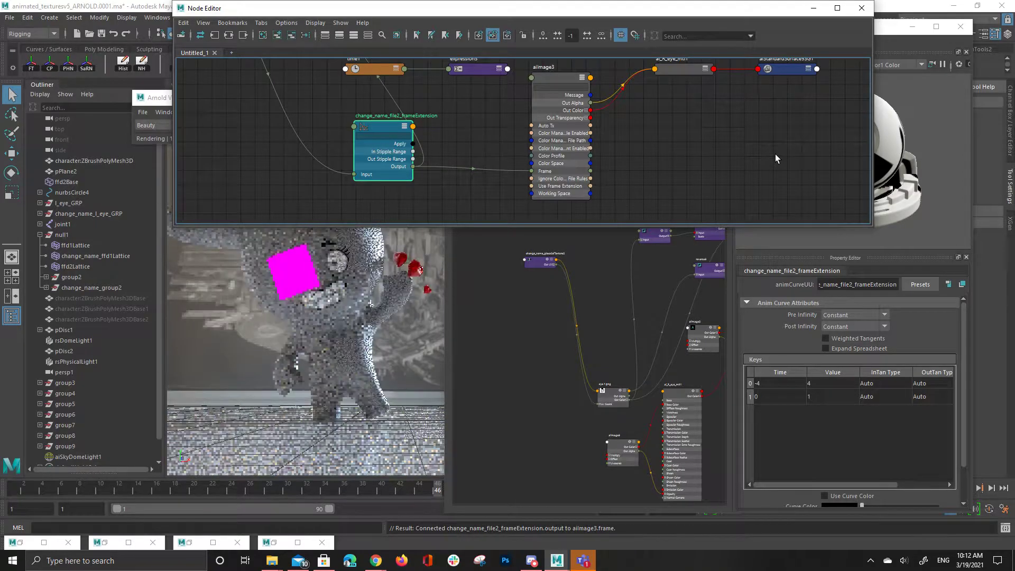
- Assign the ai_R_eye_mtl1 material to the magenta eye plane on the character's face
alt+middle_drag(630, 150, 553, 197)
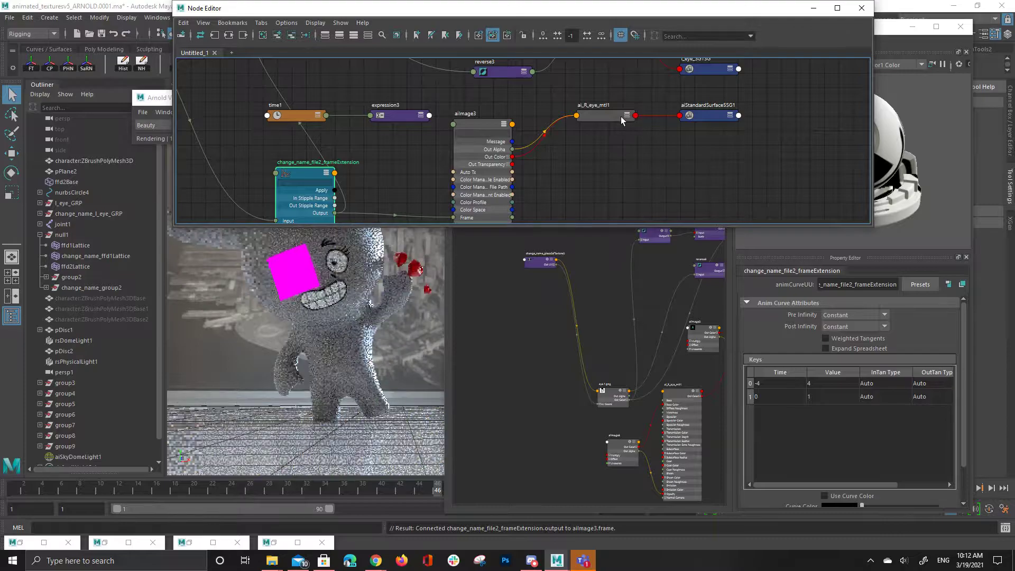
drag(619, 117, 620, 151)
alt+middle_drag(662, 365, 593, 288)
alt+right_drag(593, 288, 698, 320)
click(298, 277)
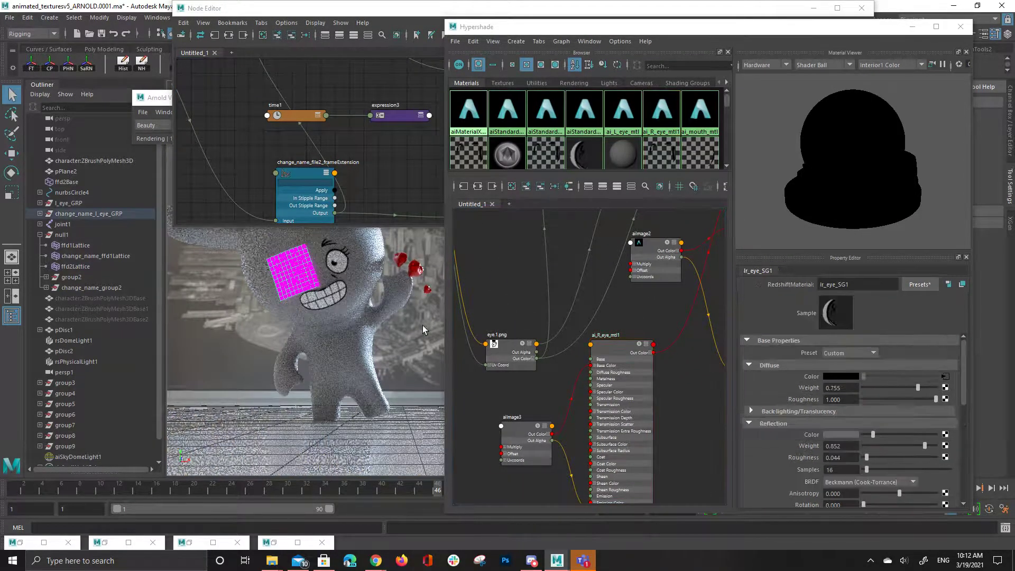
right_click(612, 346)
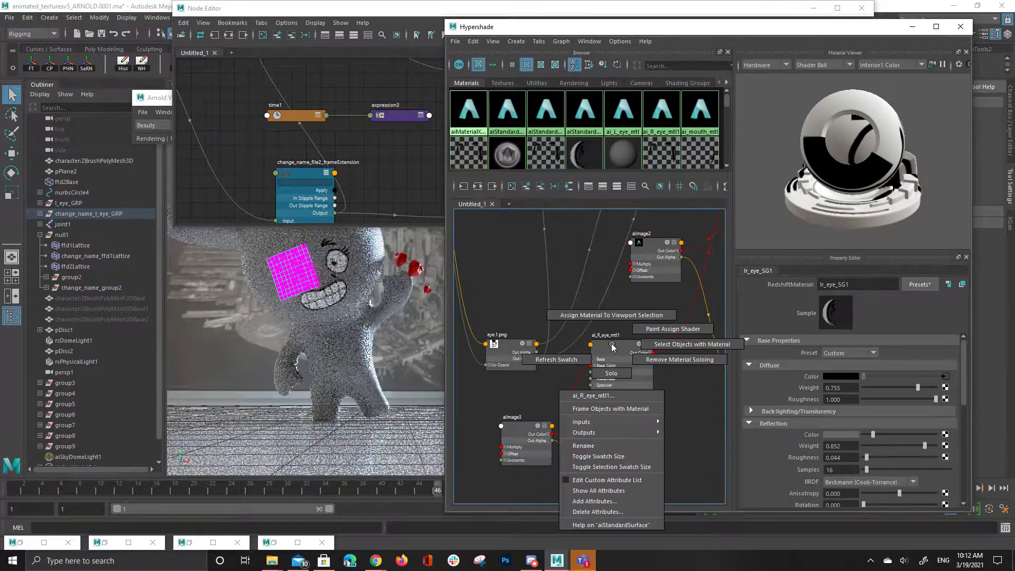
click(603, 315)
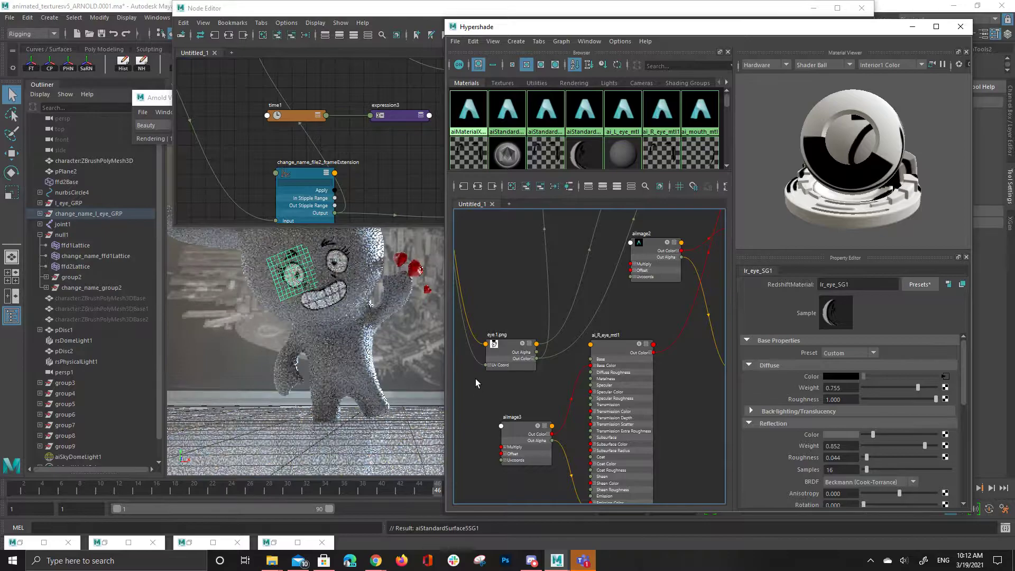
- Minimise the Hypershade and Node Editor, and play the animation to check both eyes in the Arnold viewport render
click(912, 27)
click(814, 8)
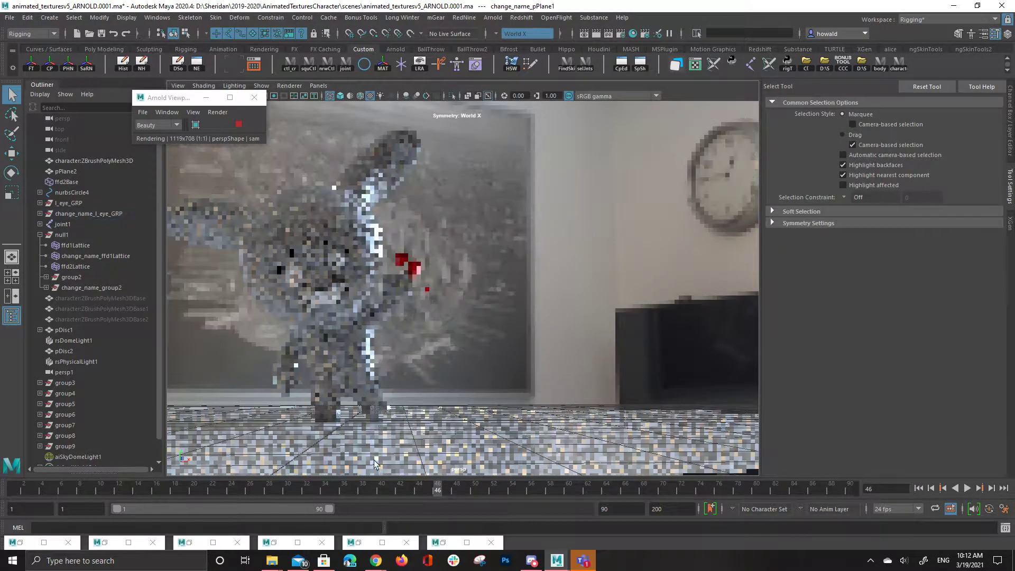
drag(16, 497, 31, 496)
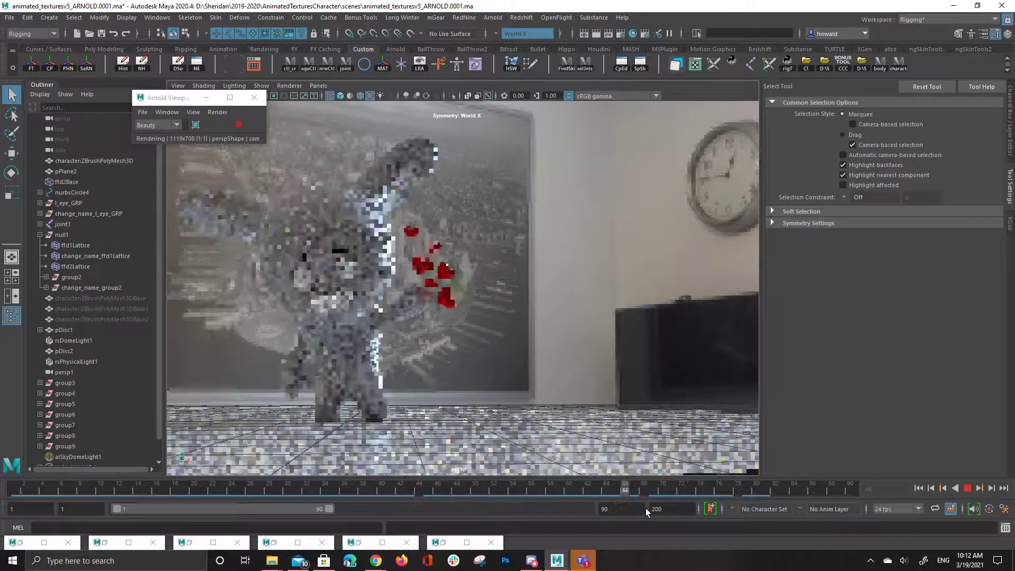
key(Escape)
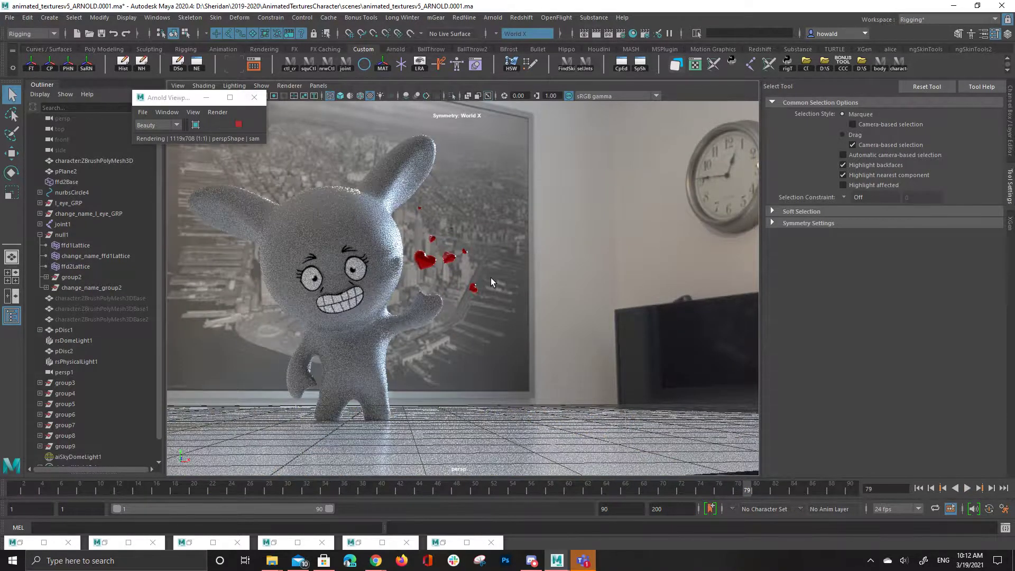